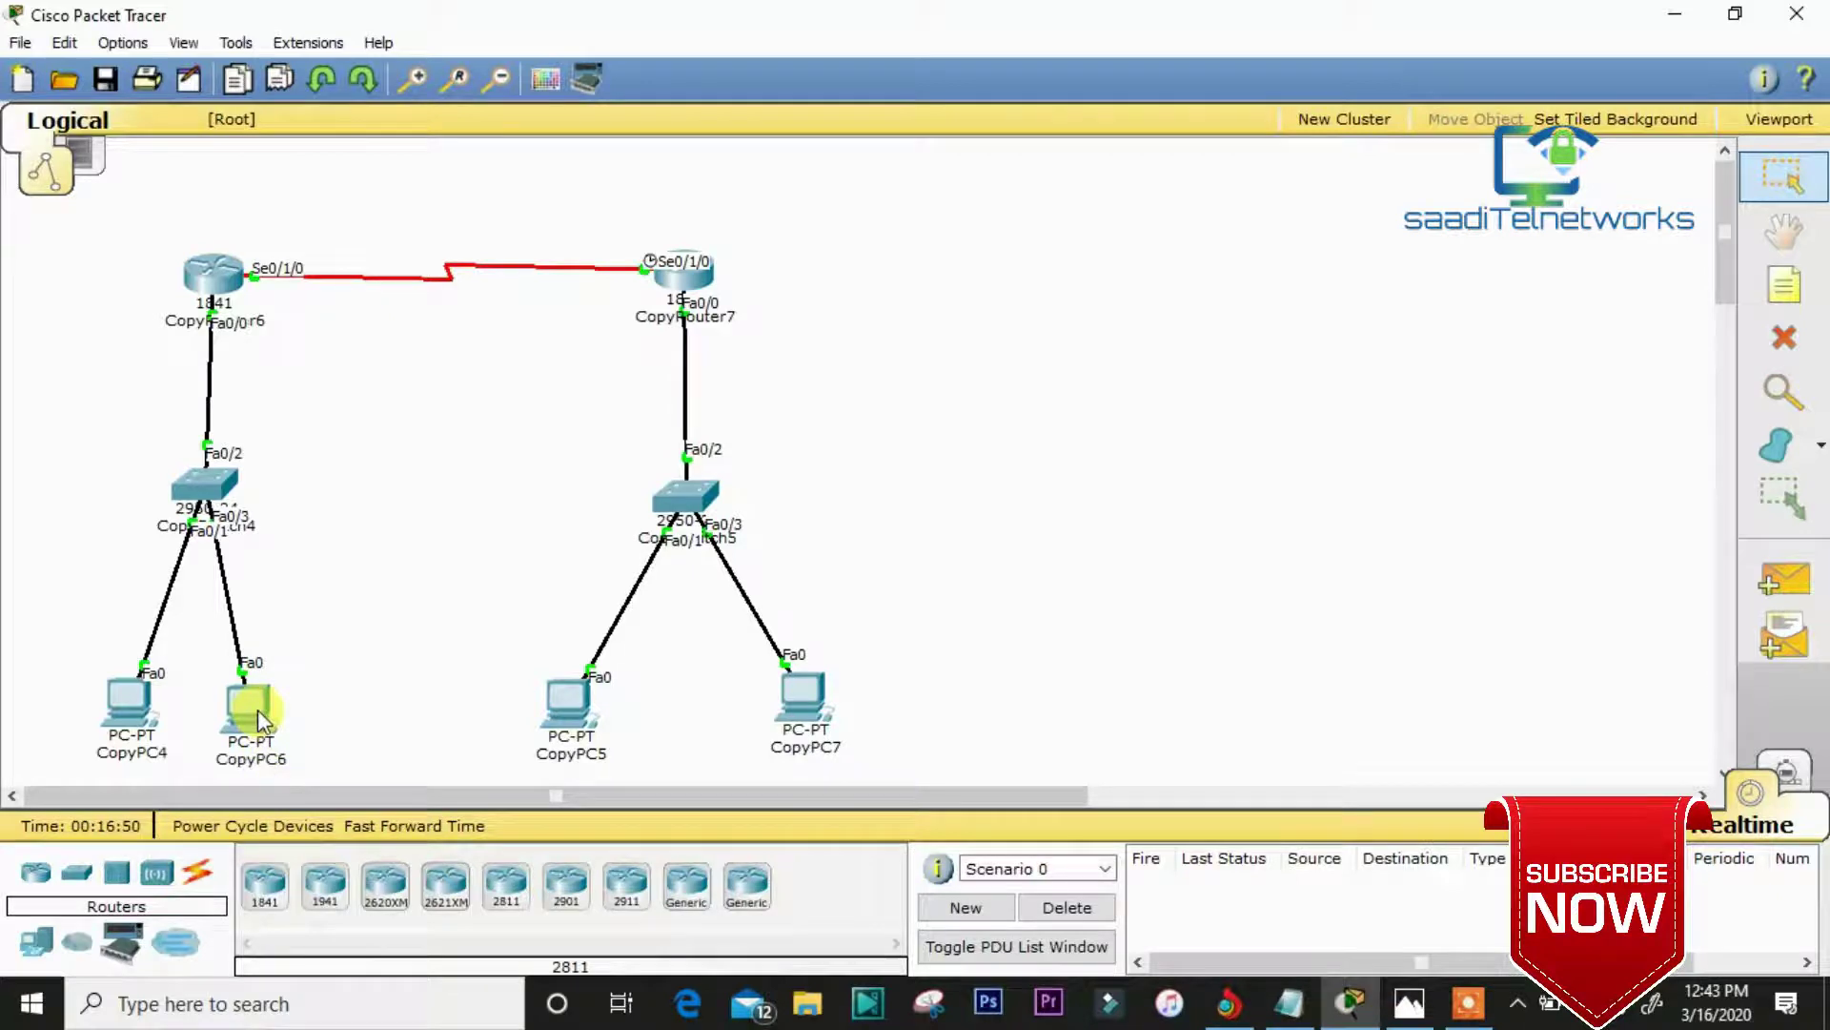
- Shift the CopyPC6 icon about 10 pixels right and 14 pixels up on the Logical workspace
drag(257, 709, 266, 696)
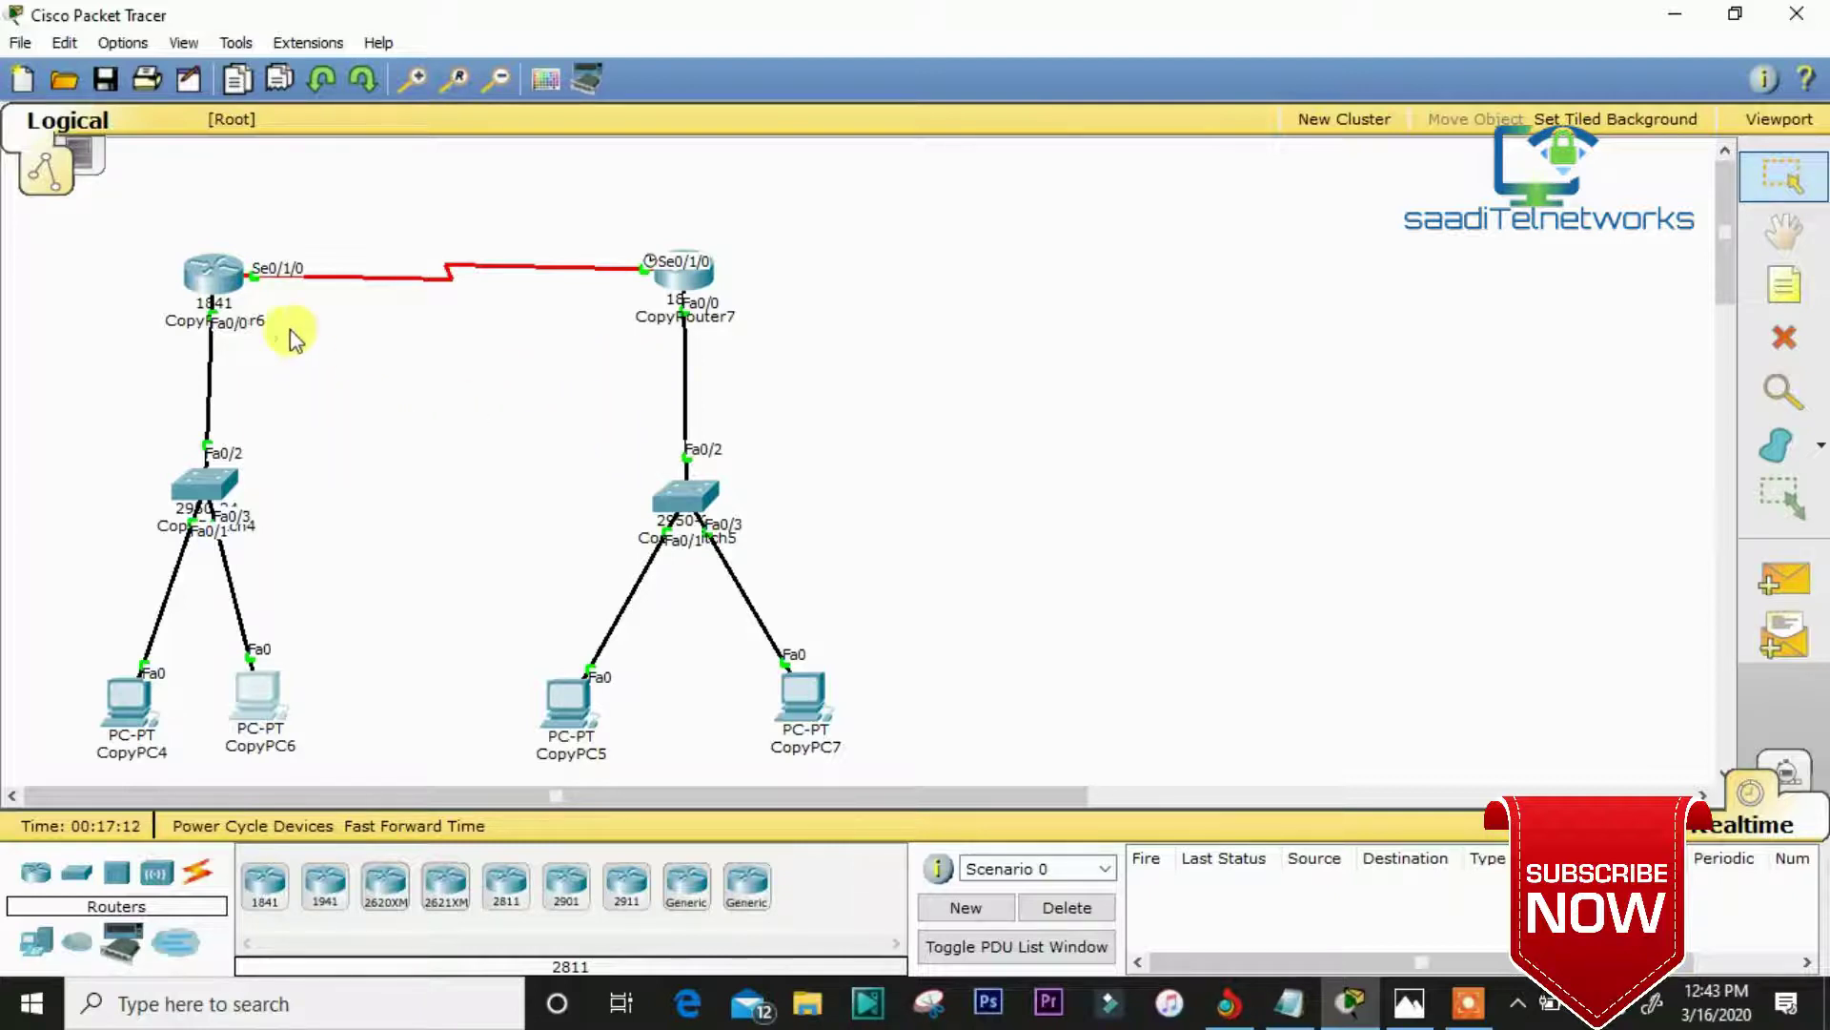
- Open CopyRouter6, compare its Physical and Config tabs, and show its Global Settings page
click(215, 277)
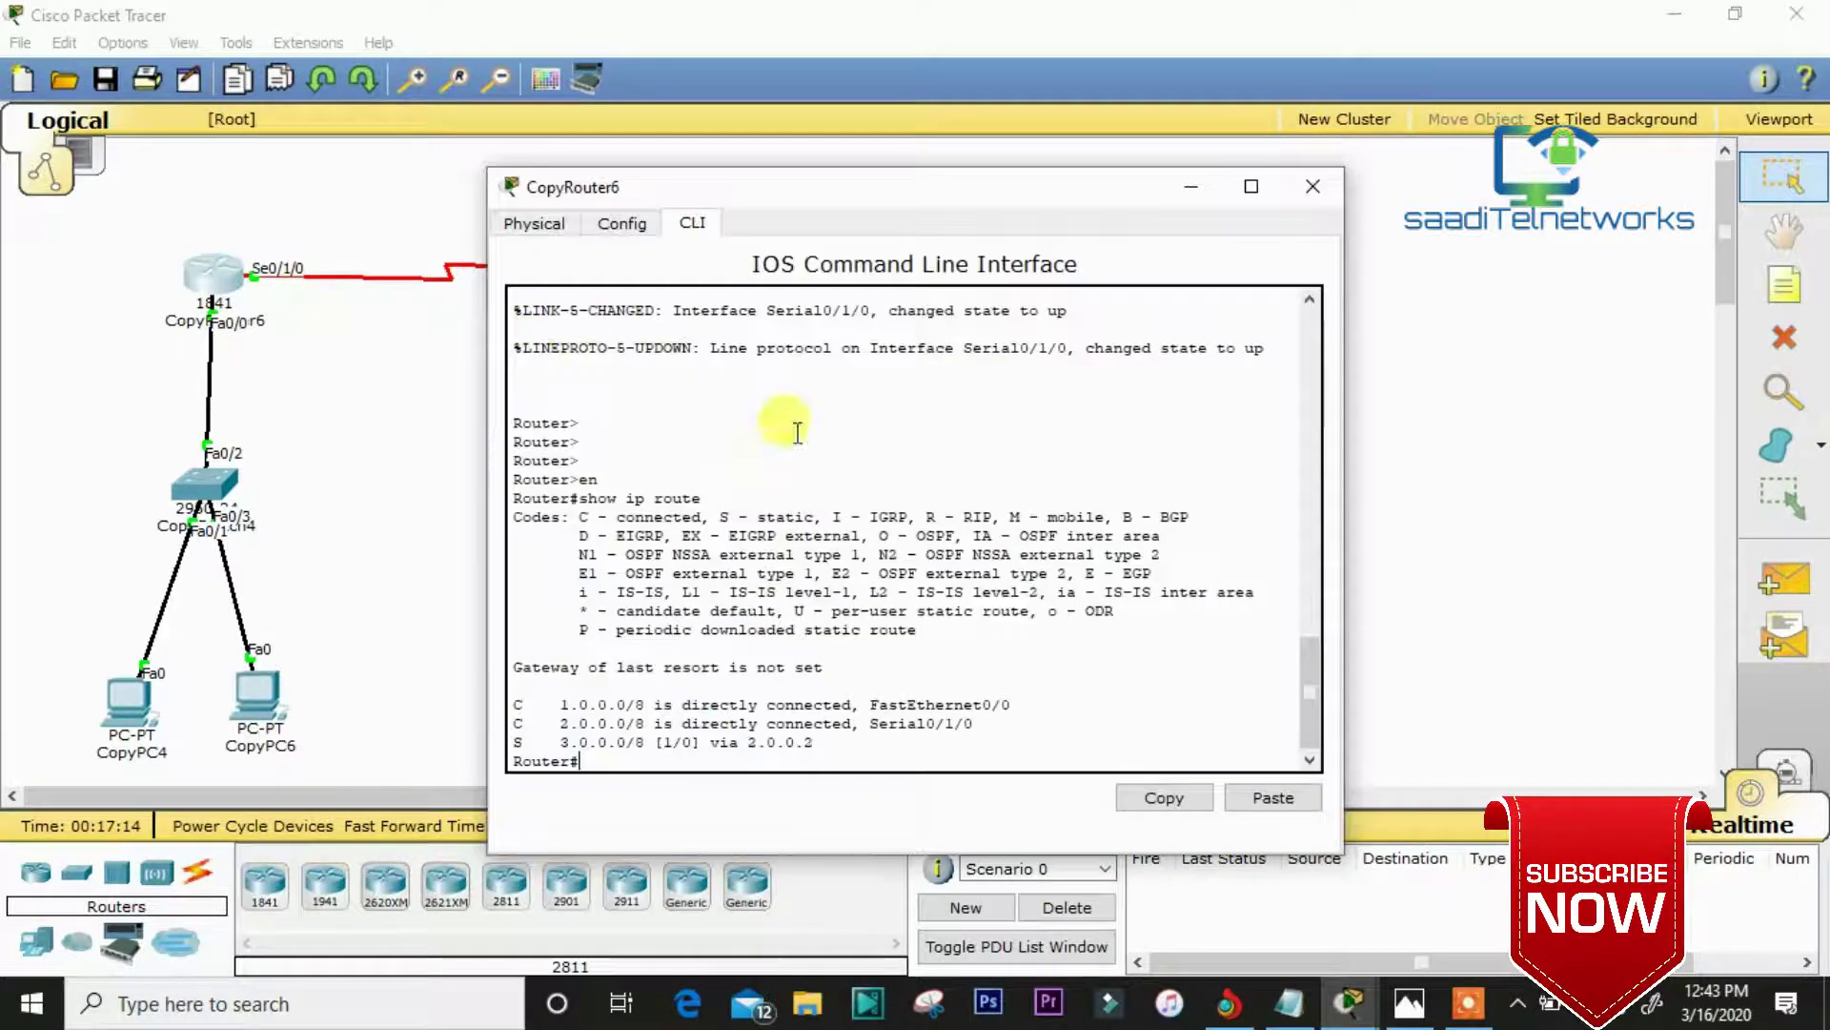
click(595, 225)
click(541, 223)
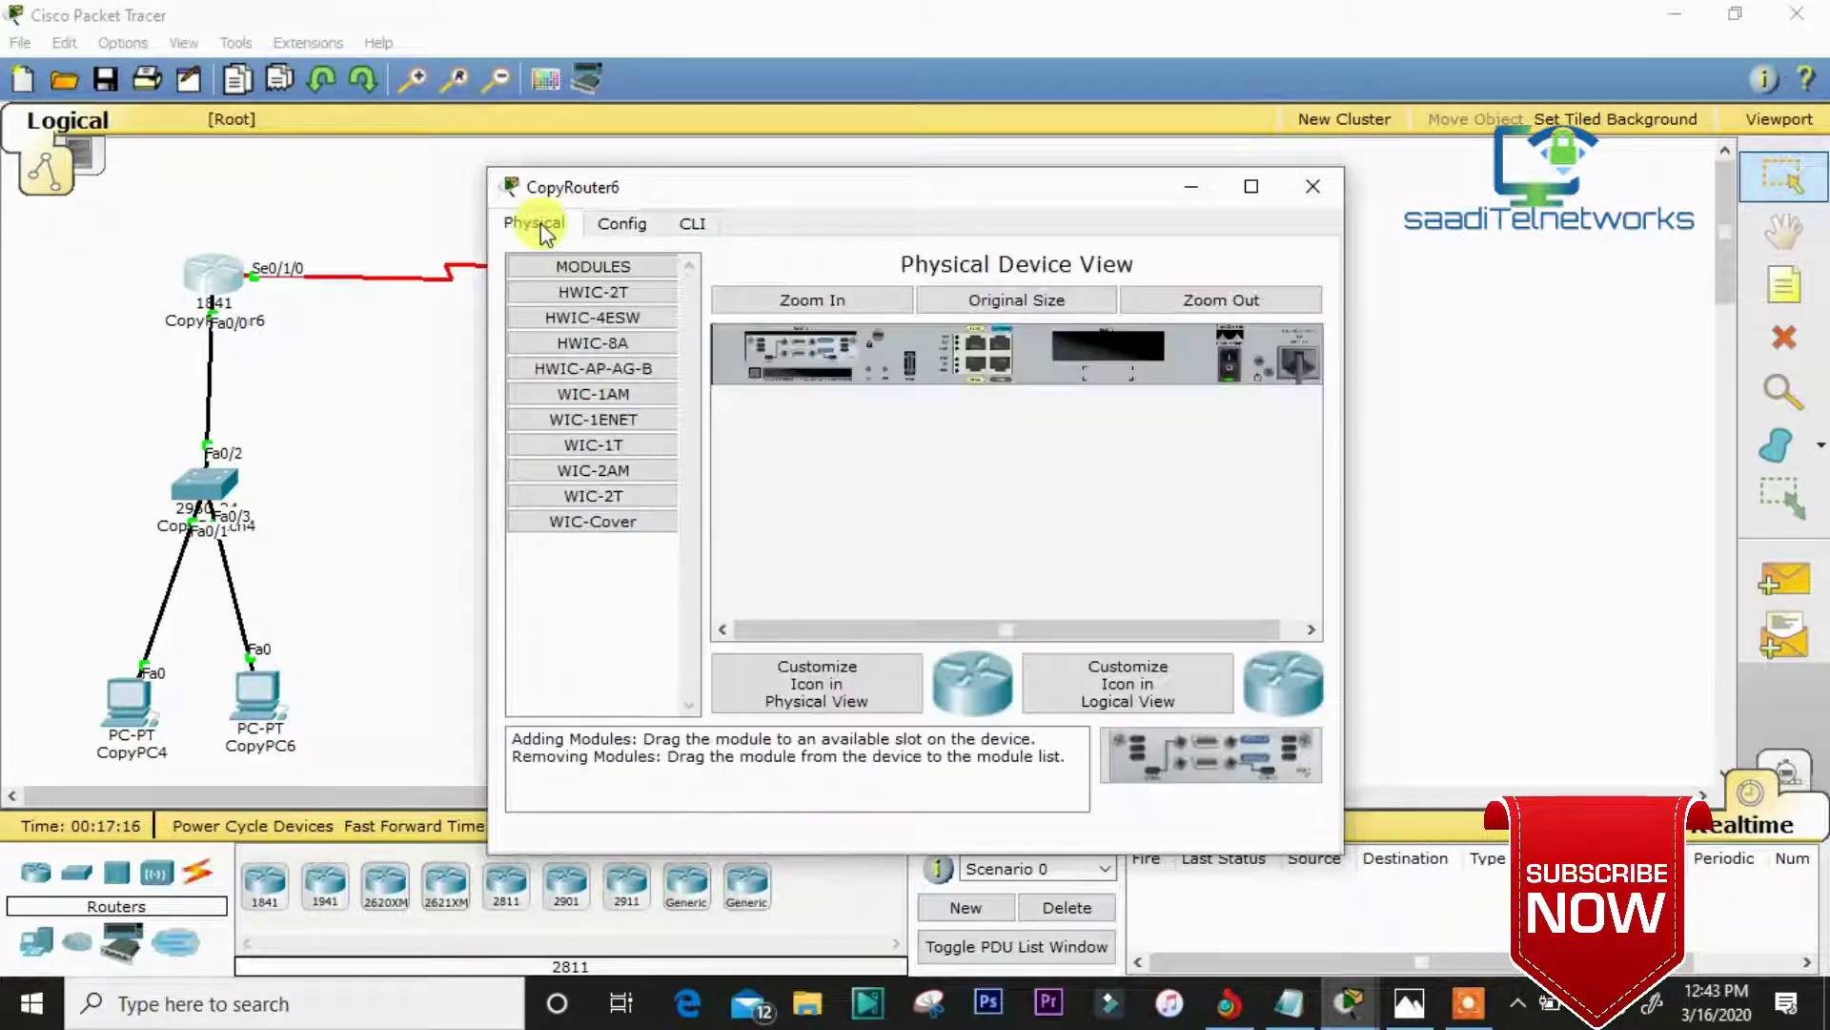
click(597, 227)
click(533, 223)
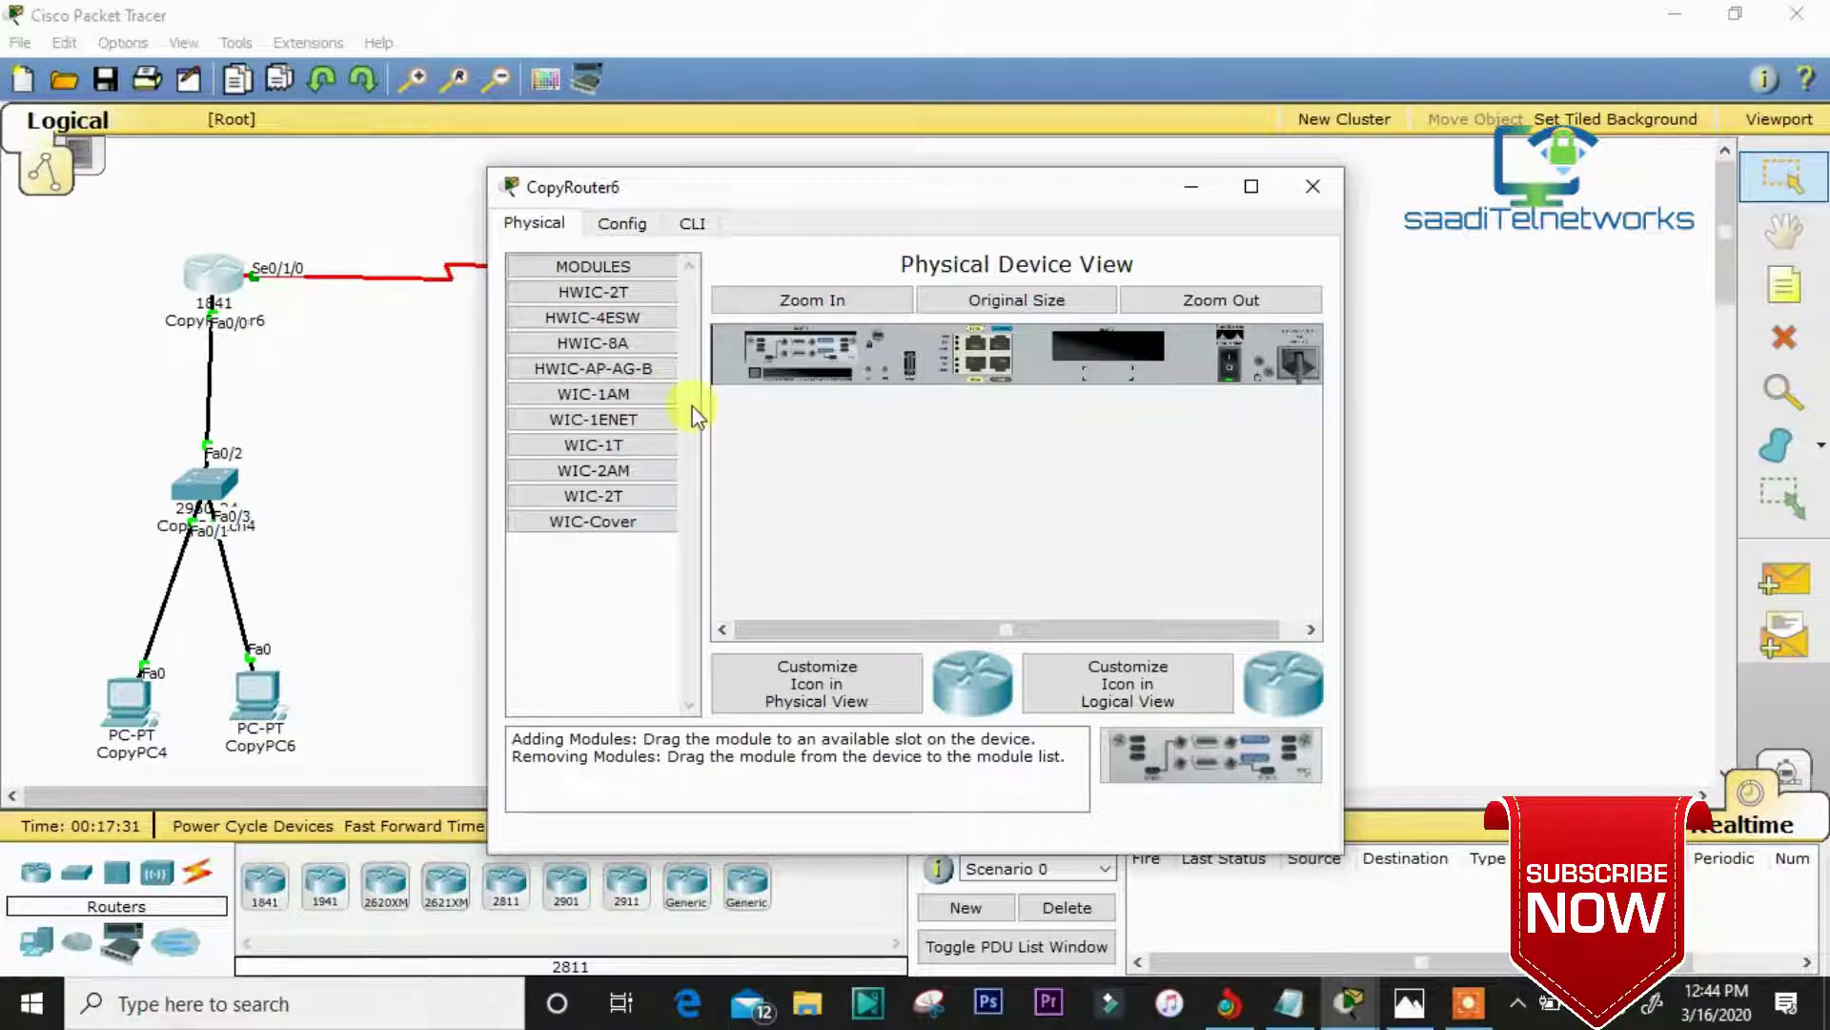
click(637, 227)
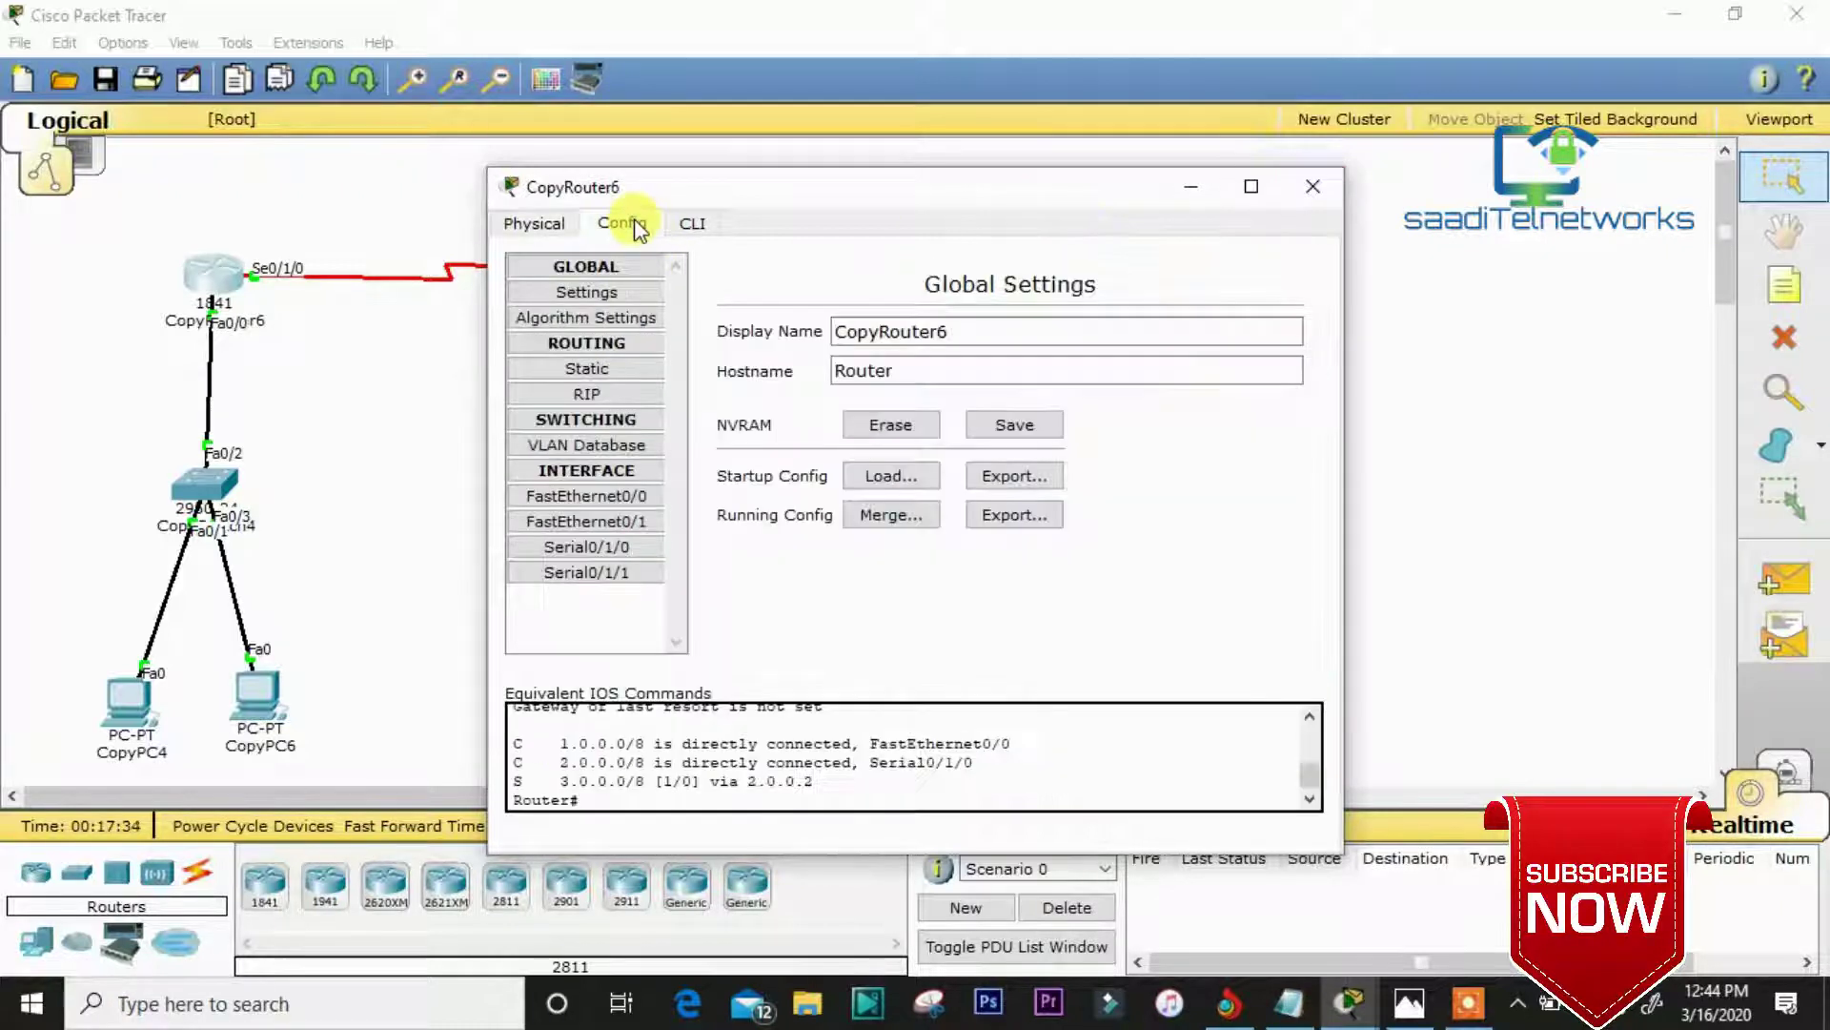
- Check CopyRouter6's static route 3.0.0.0/8 via 2.0.0.2, then bring up its CLI
click(616, 374)
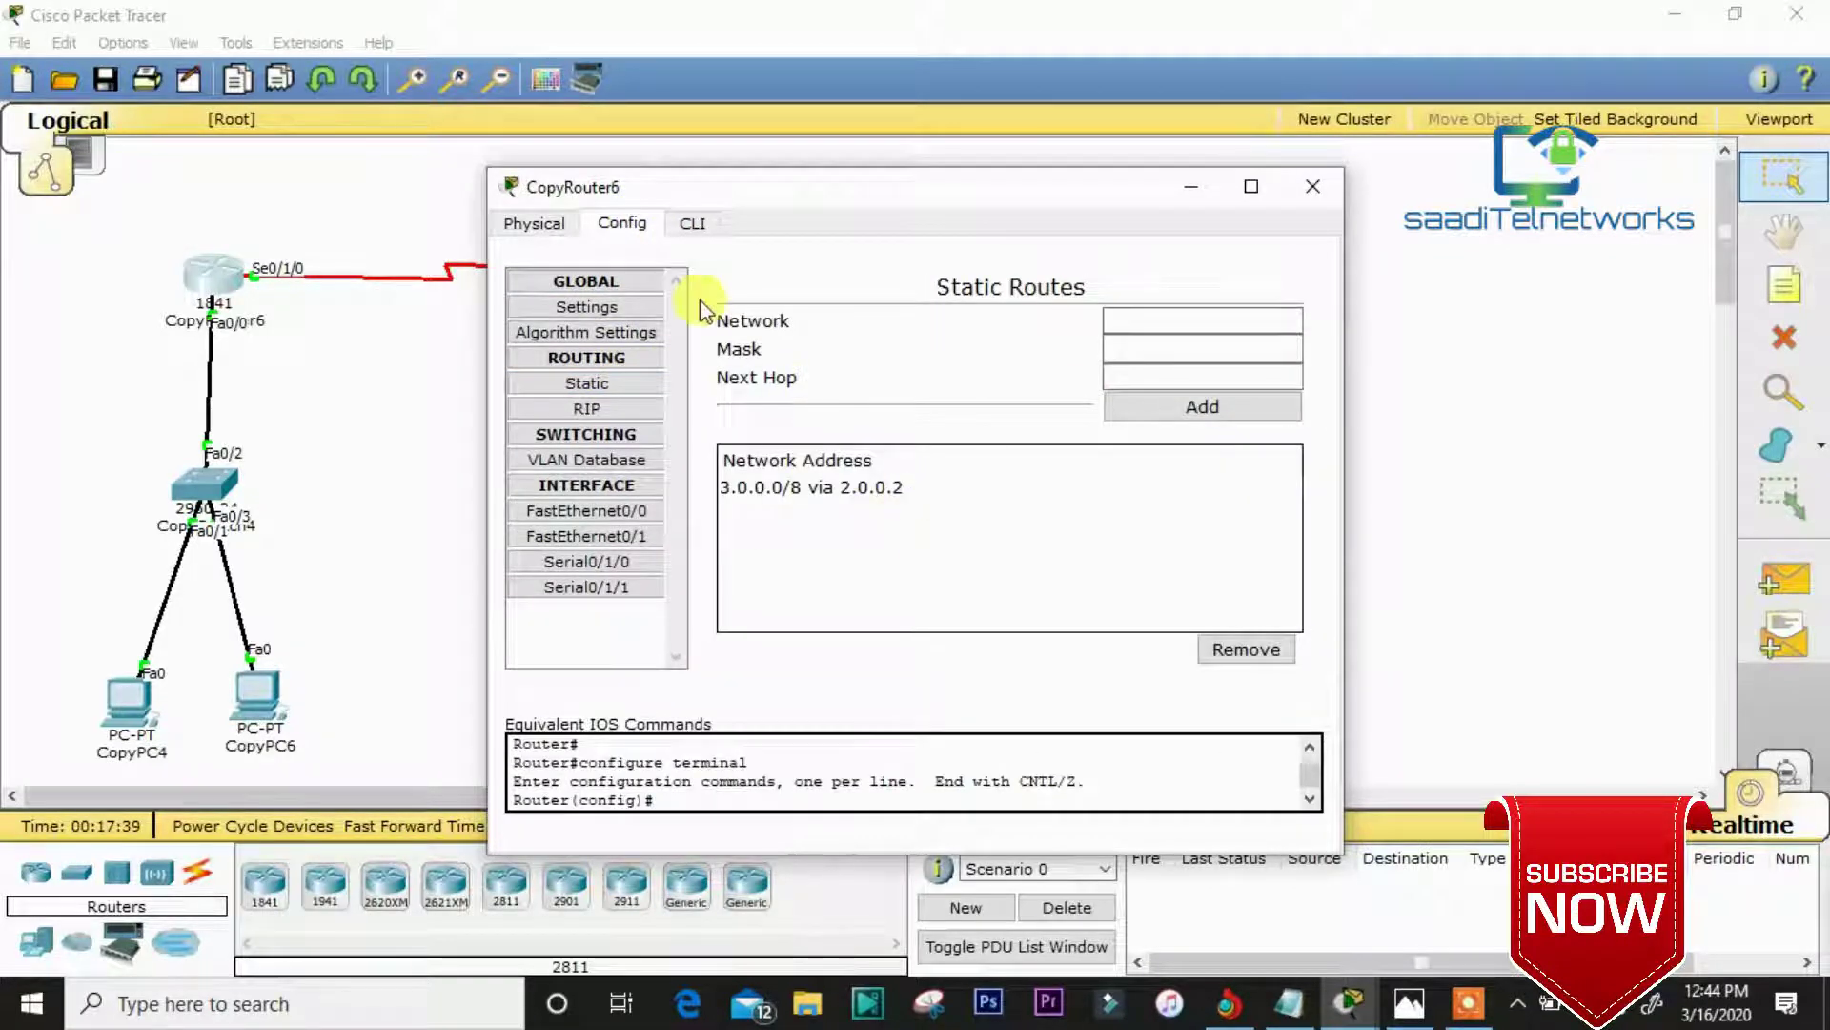
click(690, 225)
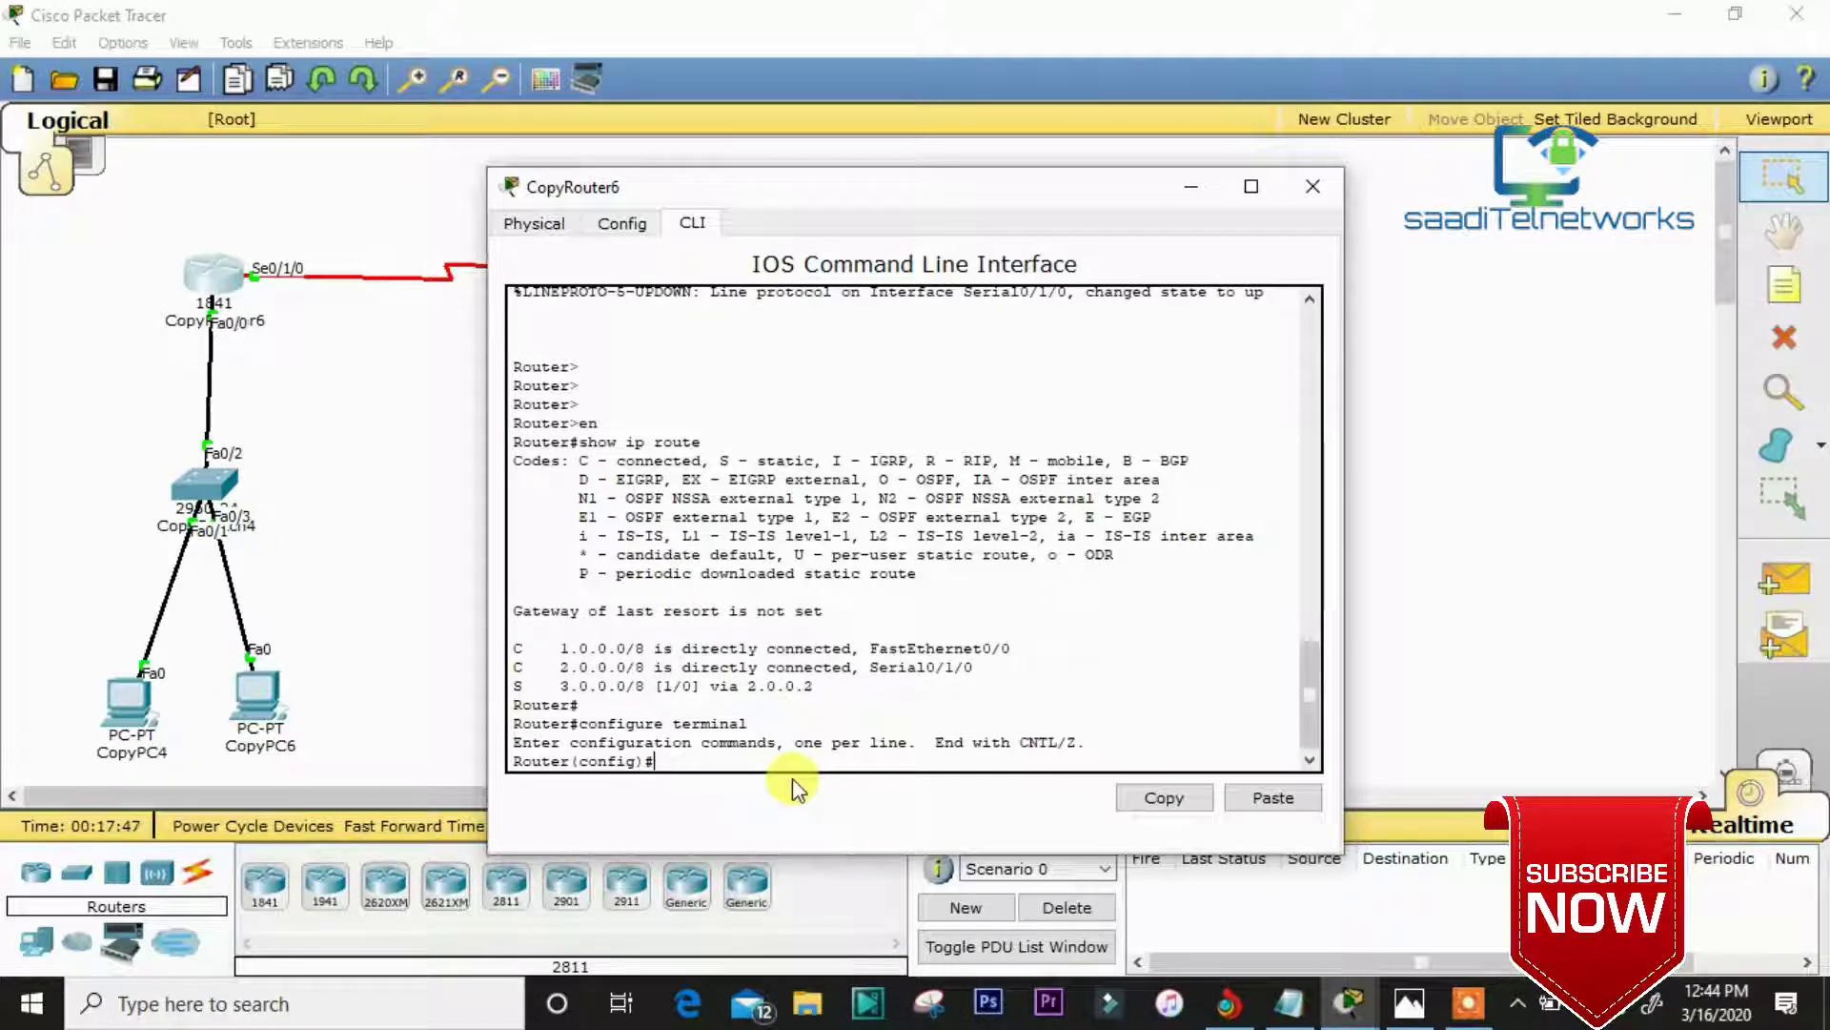
- Exit CopyRouter6's global configuration mode to the Router# prompt, retrying after a mistyped exit
key(Return)
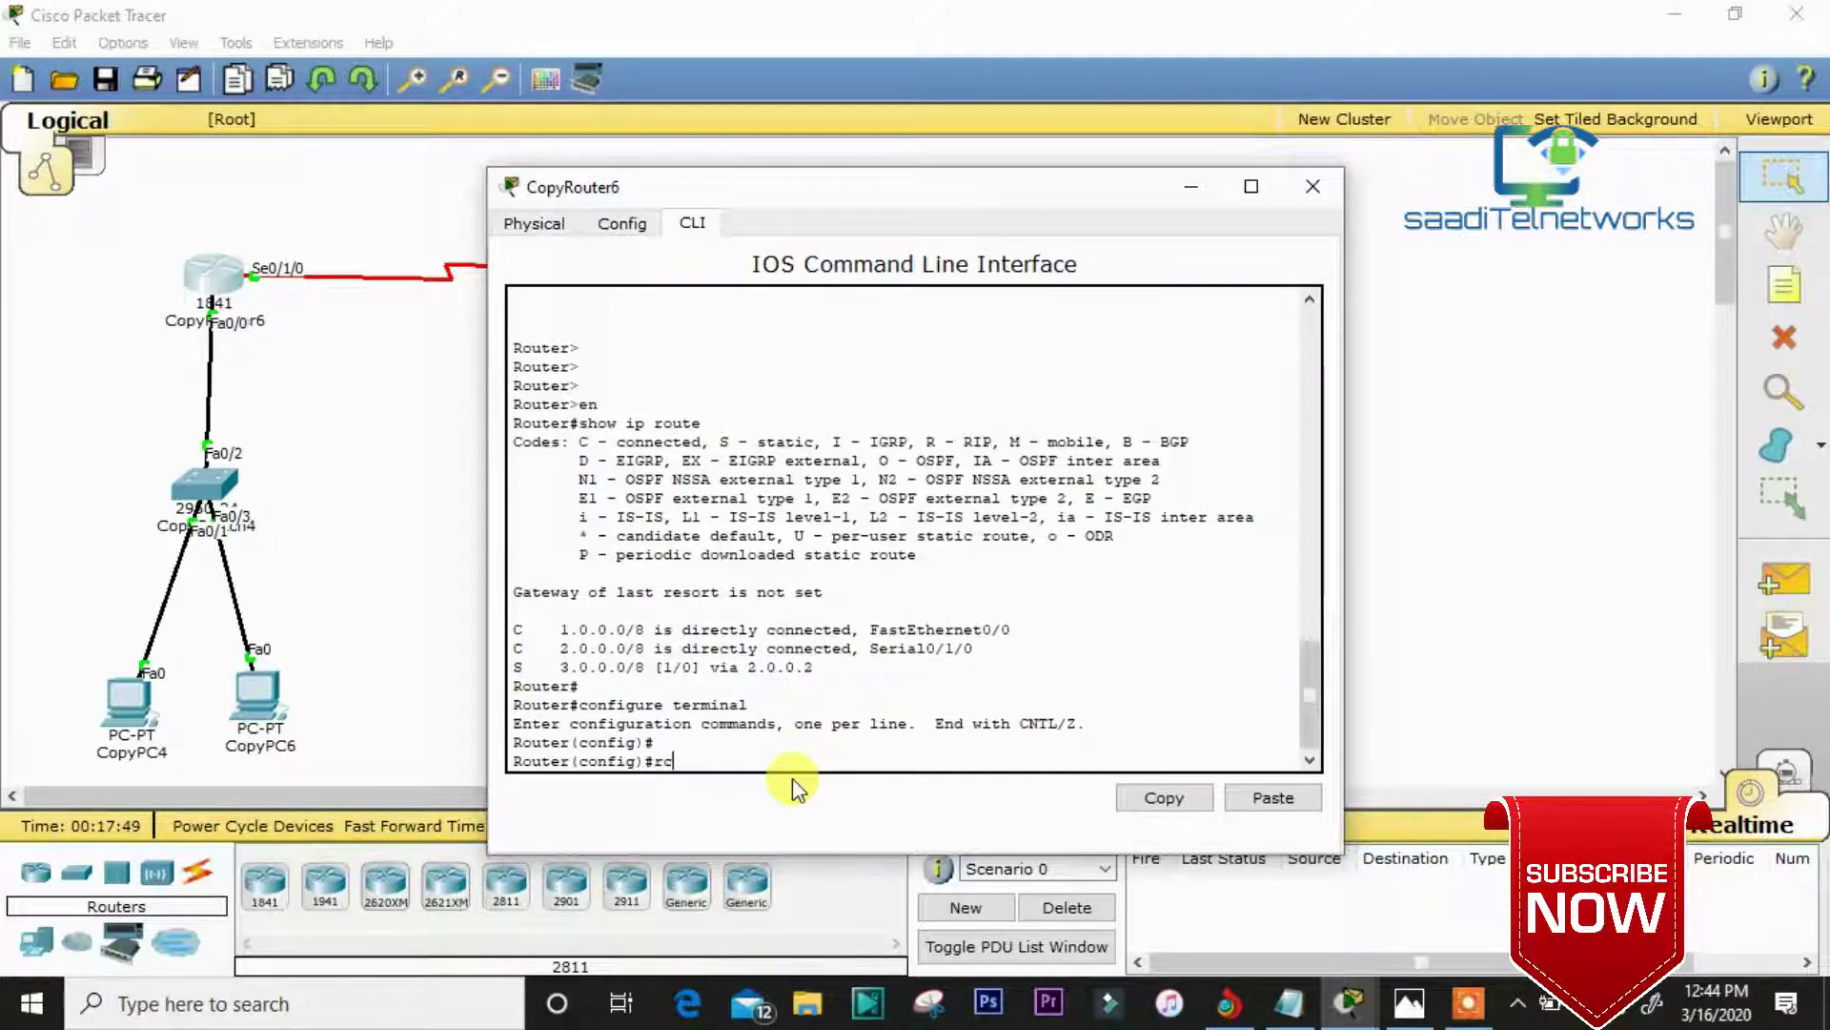
text(ecxit)
key(Return)
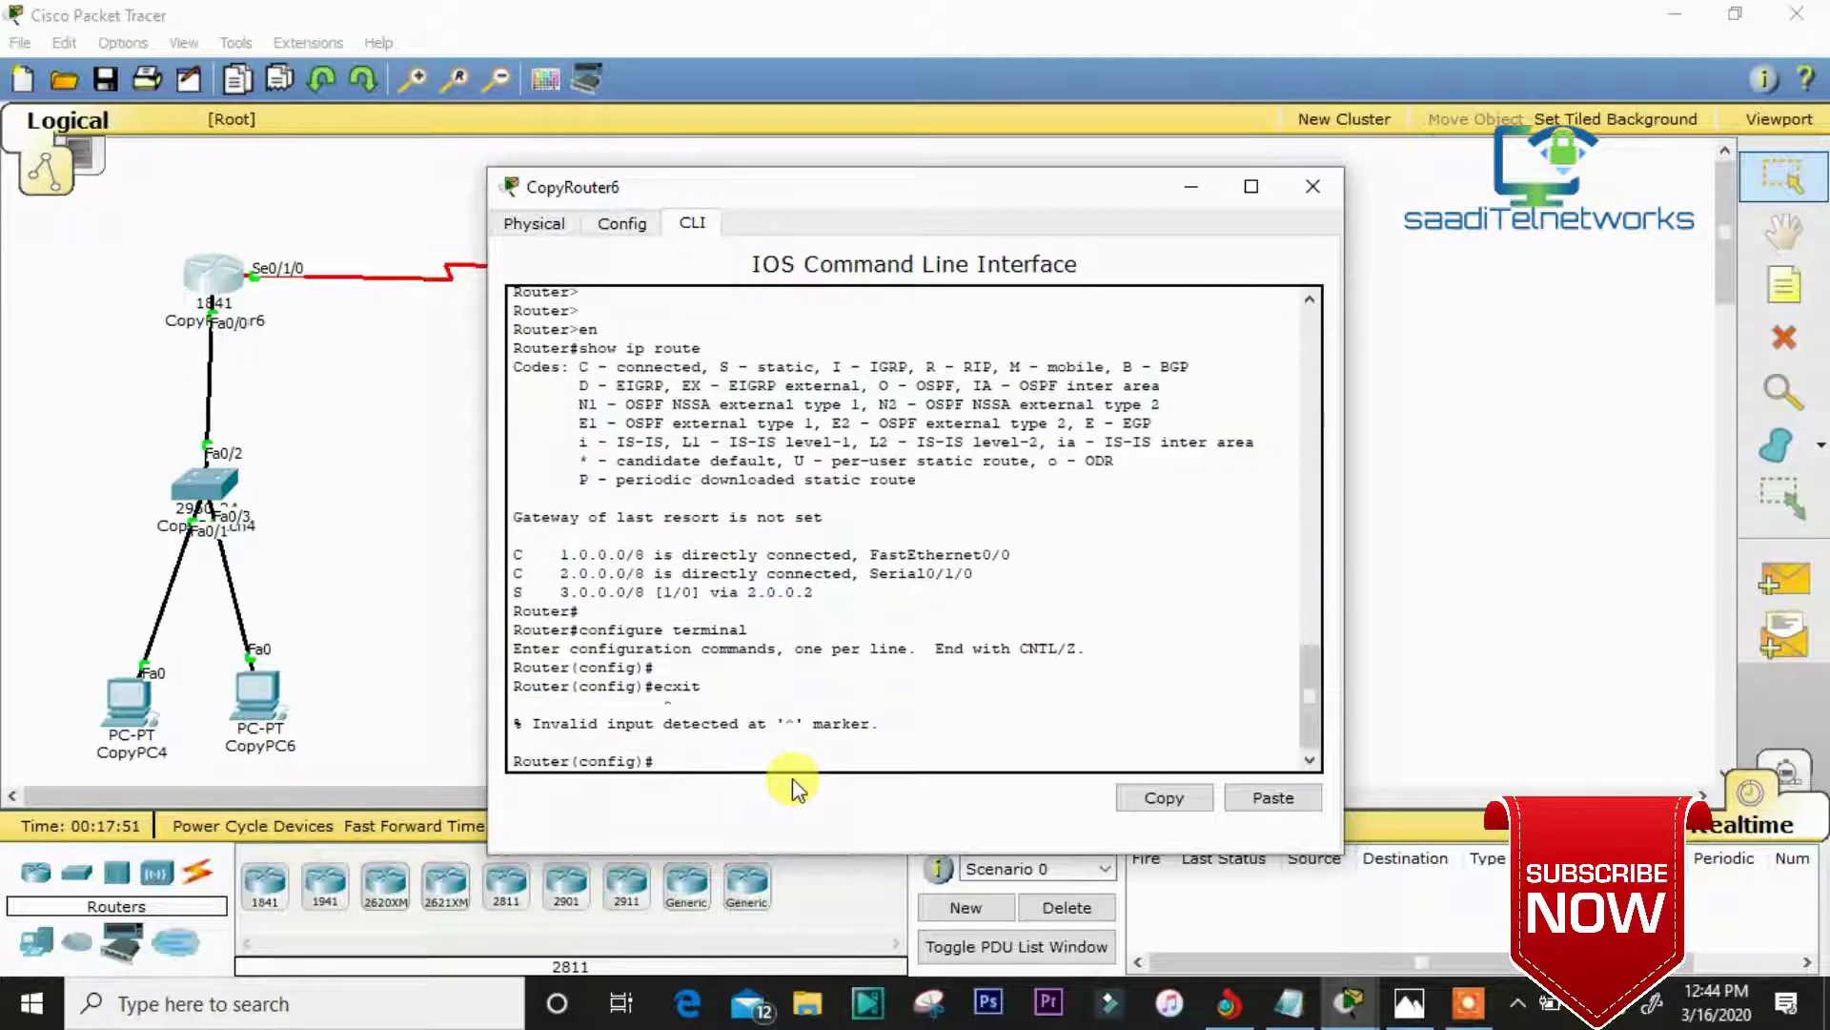
text(exit)
key(Return)
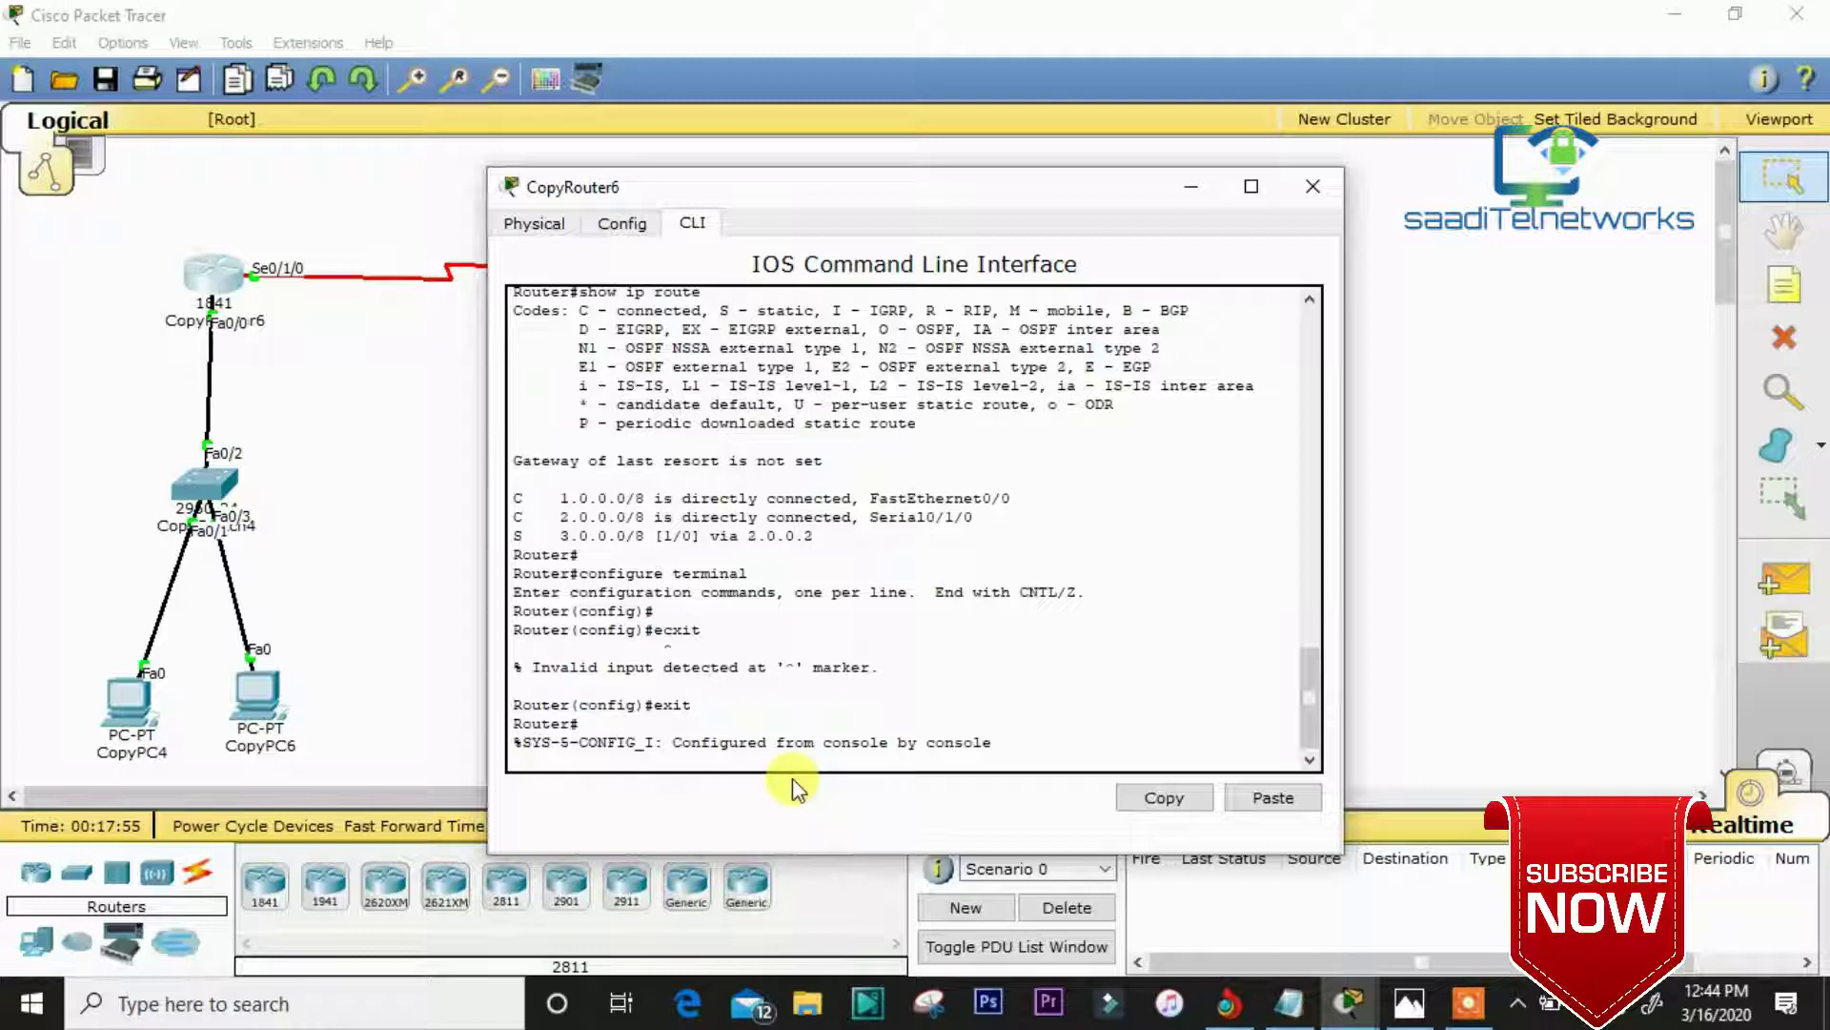
key(Return)
key(Return)
text(shpw )
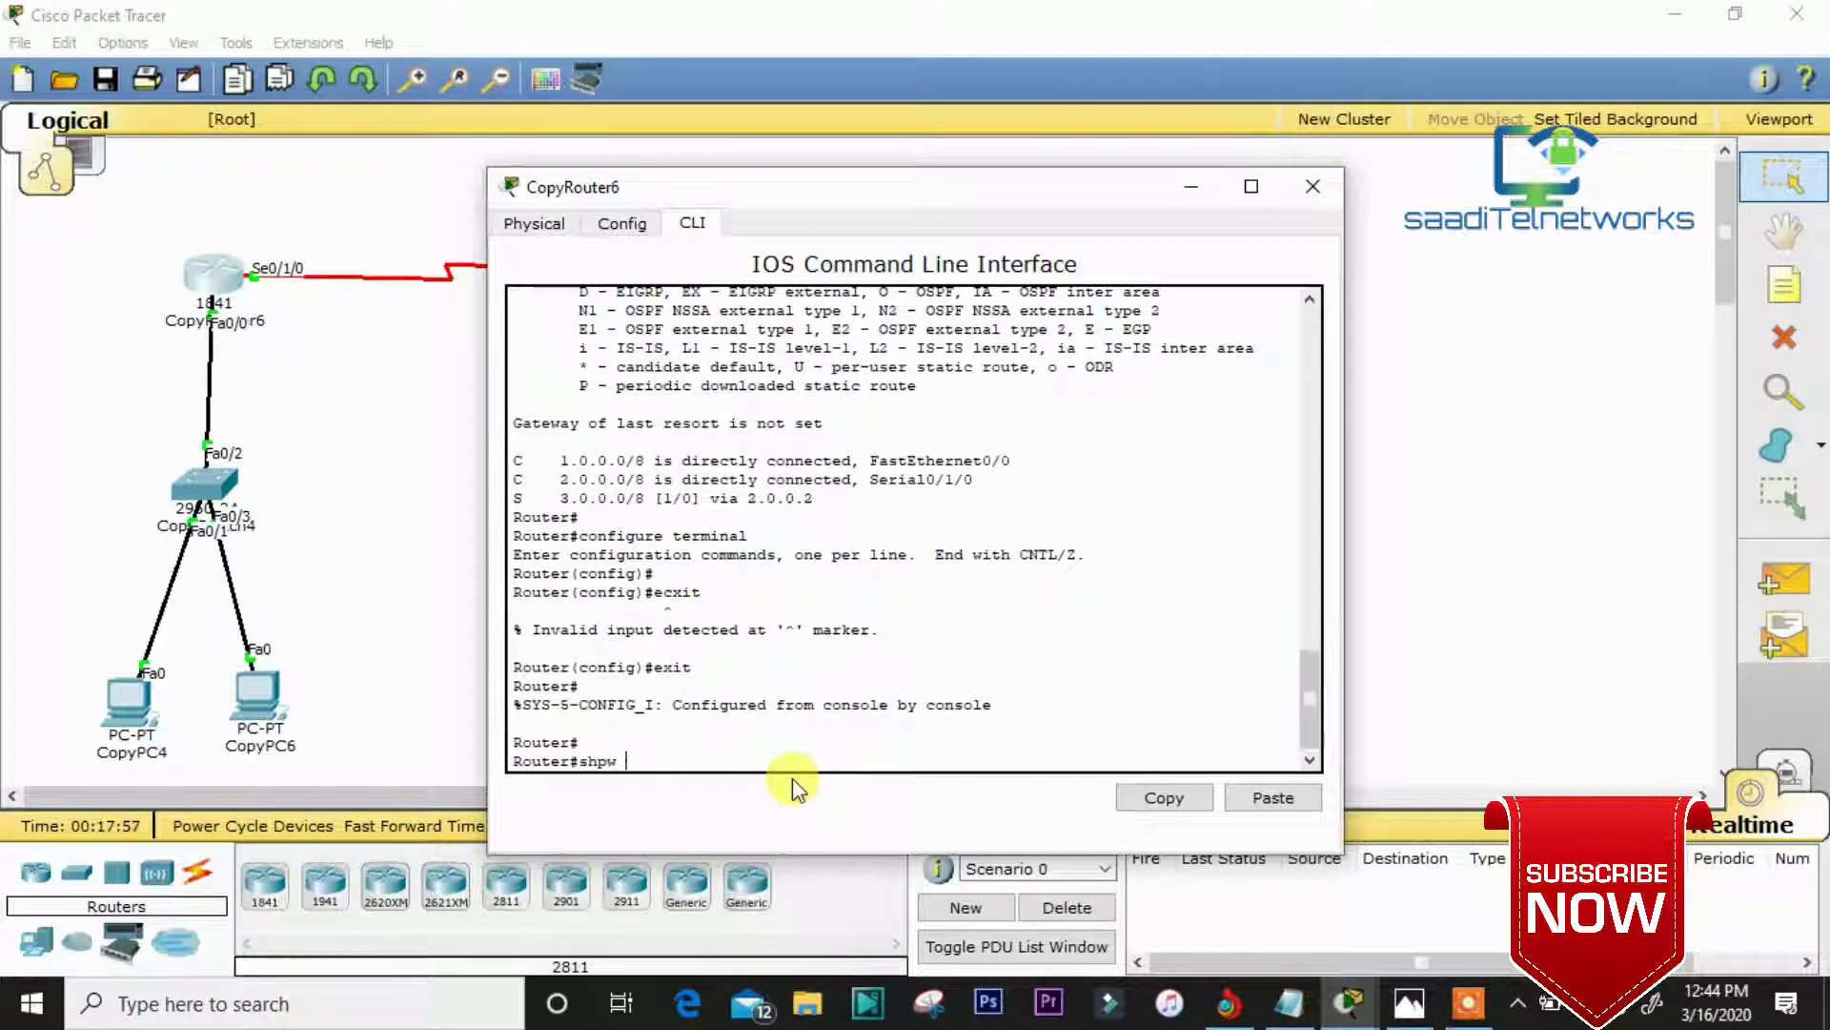
text(runn)
- Page through CopyRouter6's full show running-config output, including ip route 3.0.0.0 255.0.0.0 2.0.0.2
key(Tab)
key(Return)
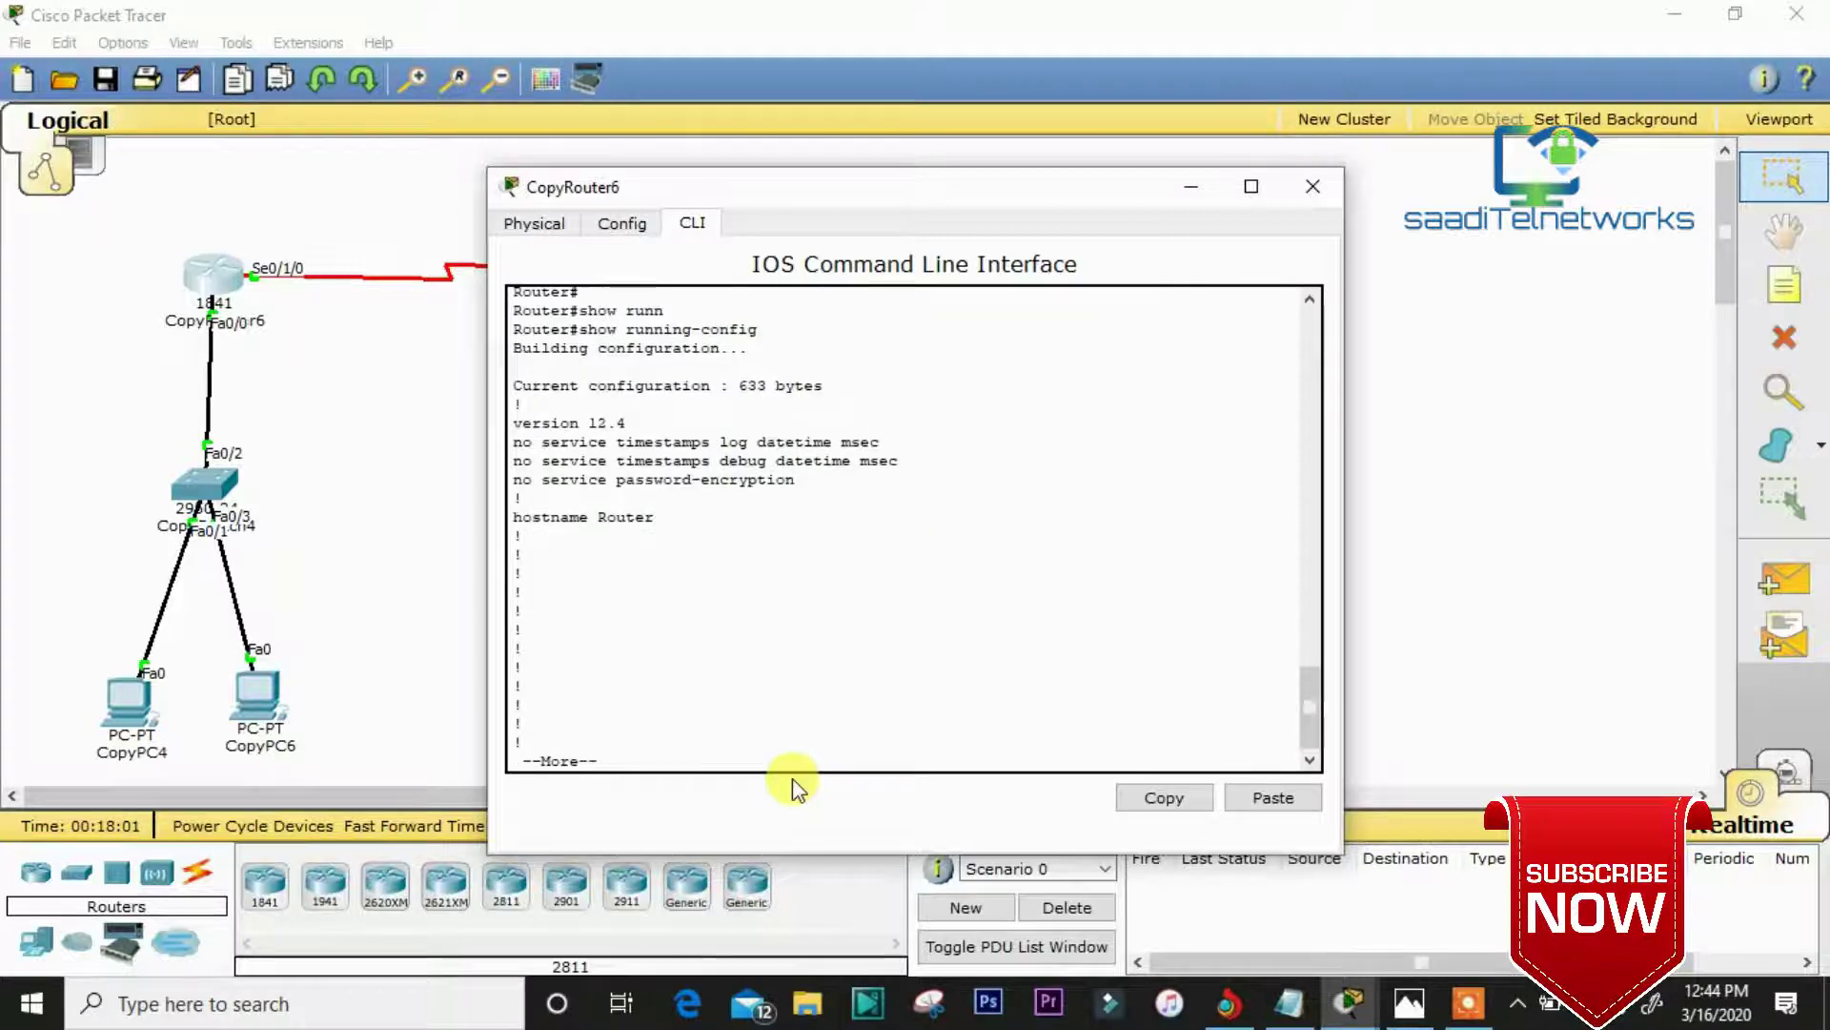
key(Return)
key(Return)
key(Return)
key(Return)
key(Return)
key(Return)
key(Return)
key(Return)
key(Return)
key(Return)
key(Return)
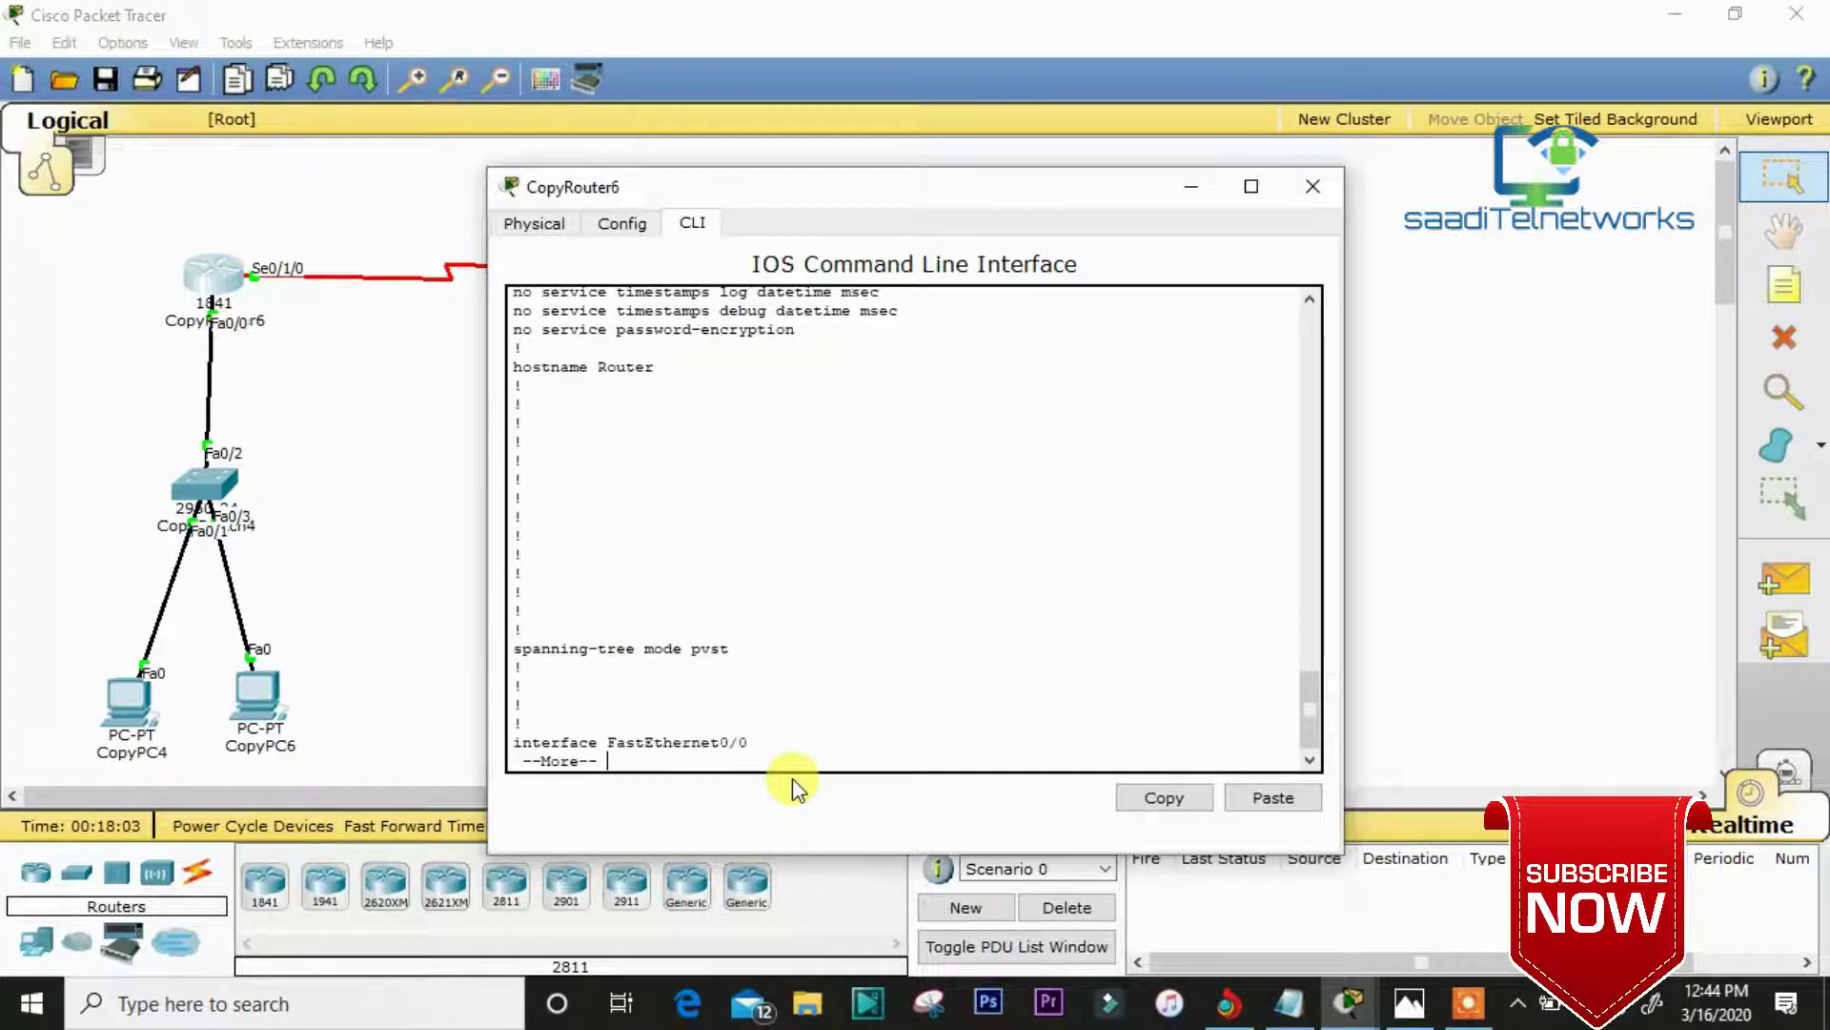
key(Return)
key(Return)
key(Return)
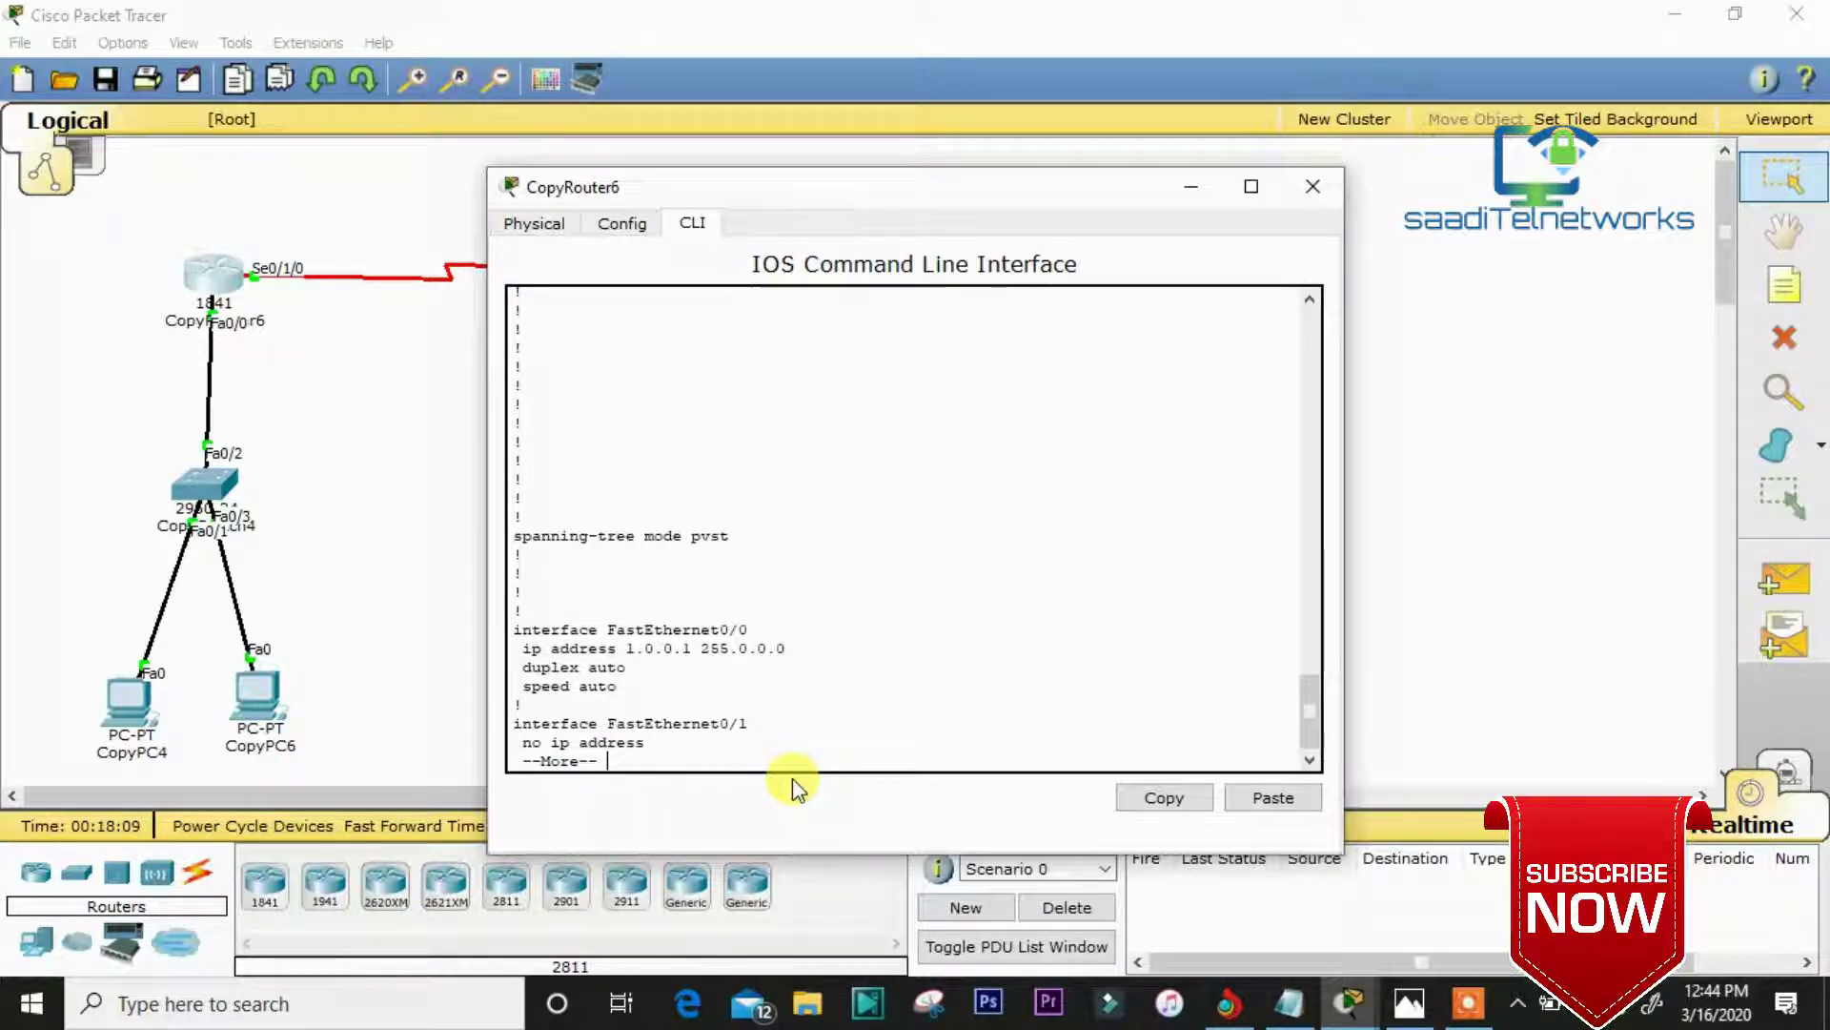
key(Return)
key(Return)
key(Return)
key(Return)
key(Return)
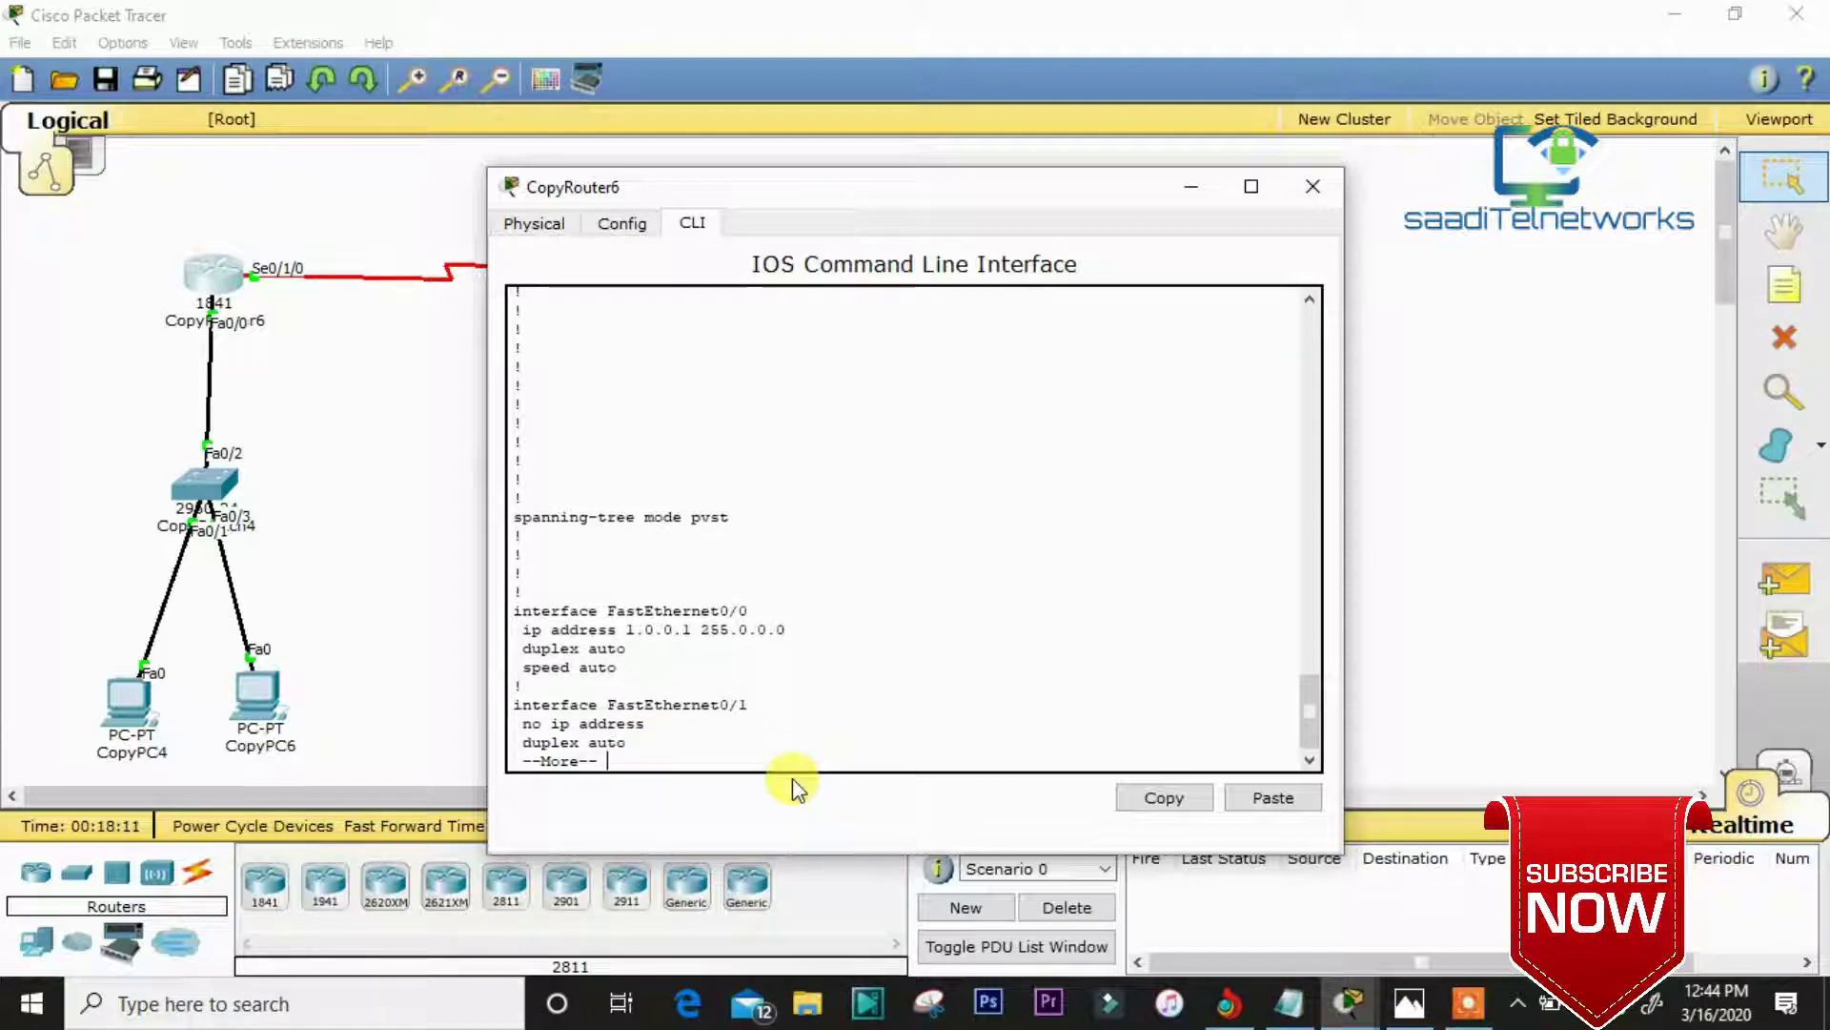
key(Return)
key(Return)
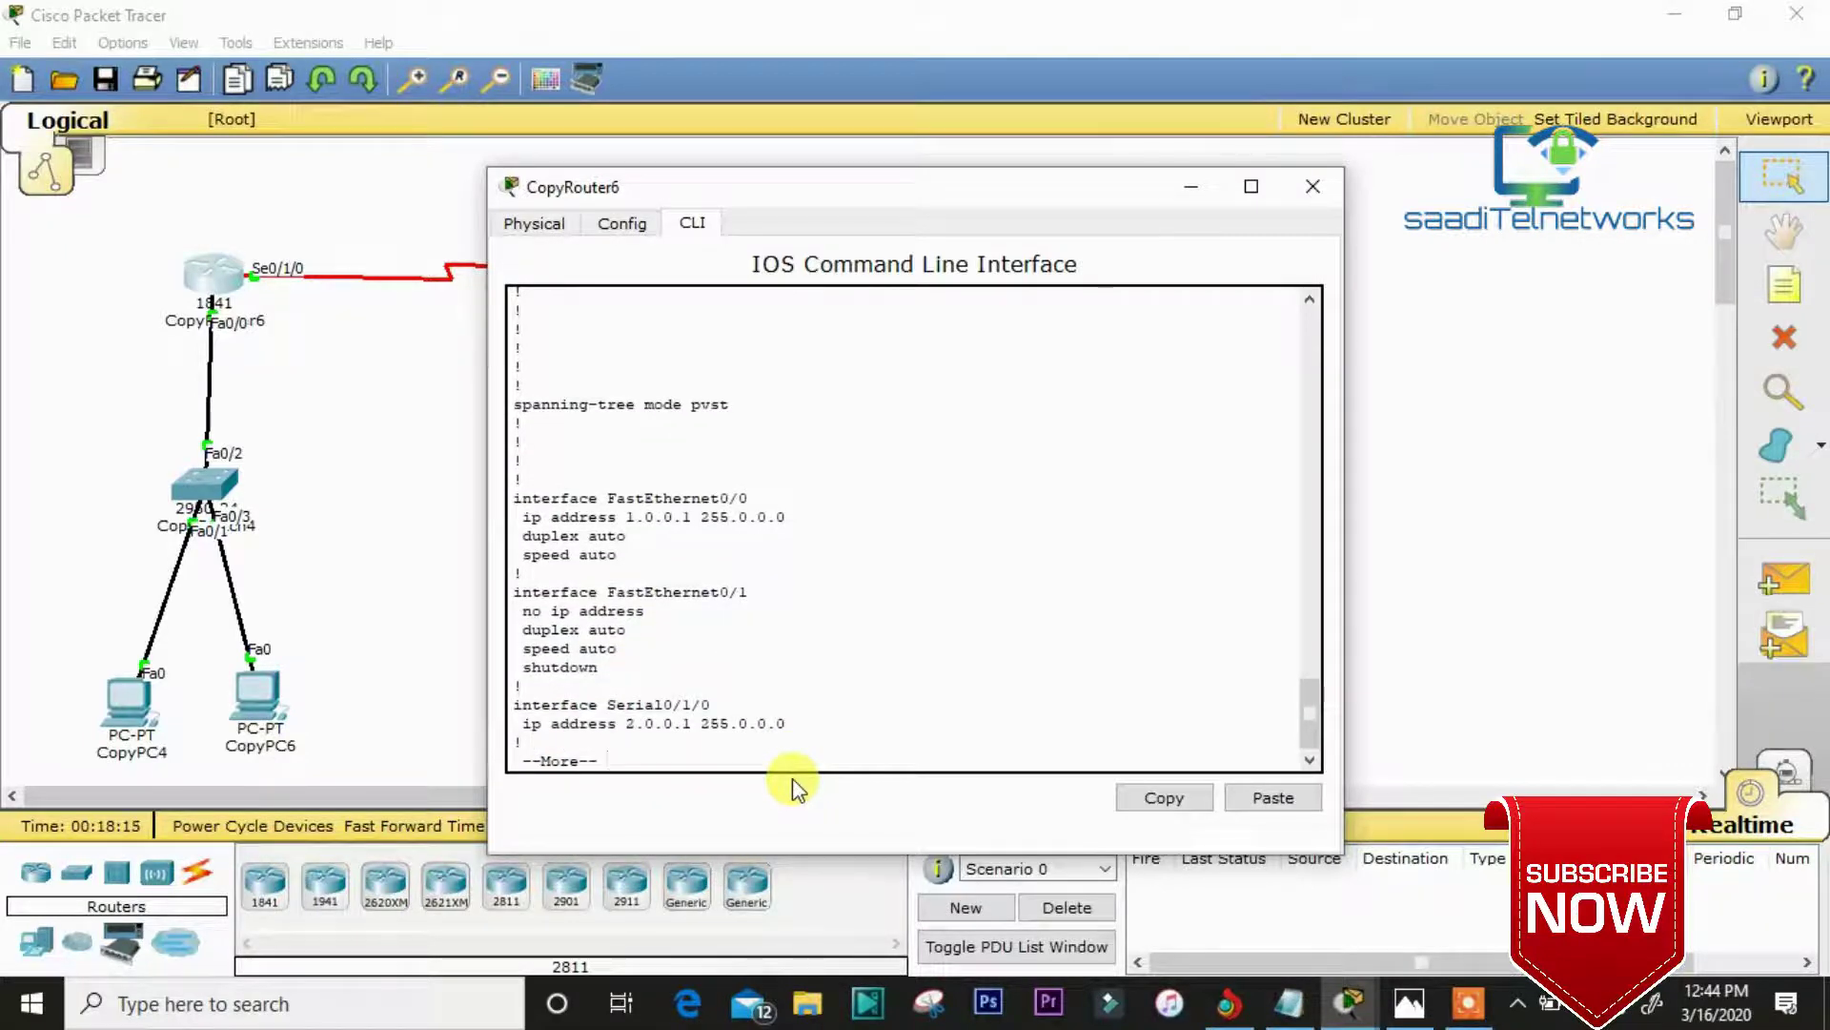
key(Return)
key(Return)
key(Return)
key(Return)
key(Return)
key(Return)
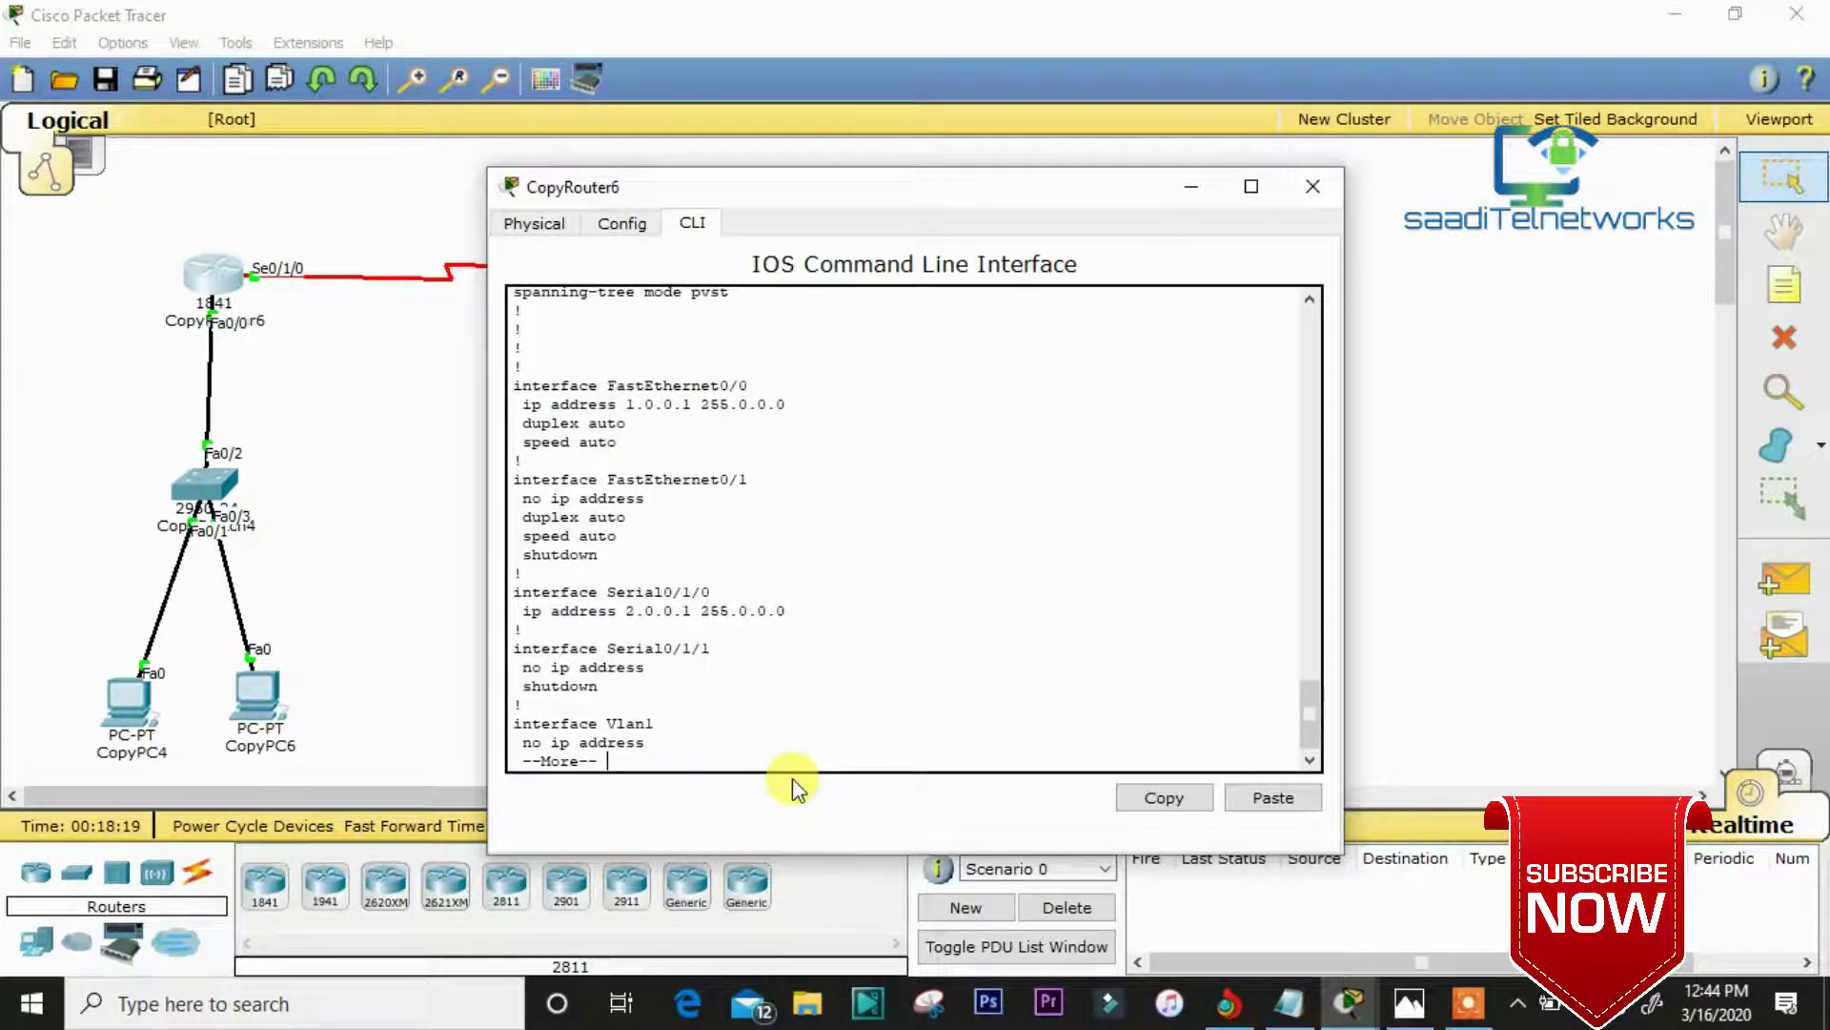
key(Return)
key(Return)
key(Return)
key(Return)
key(Return)
key(Return)
key(Return)
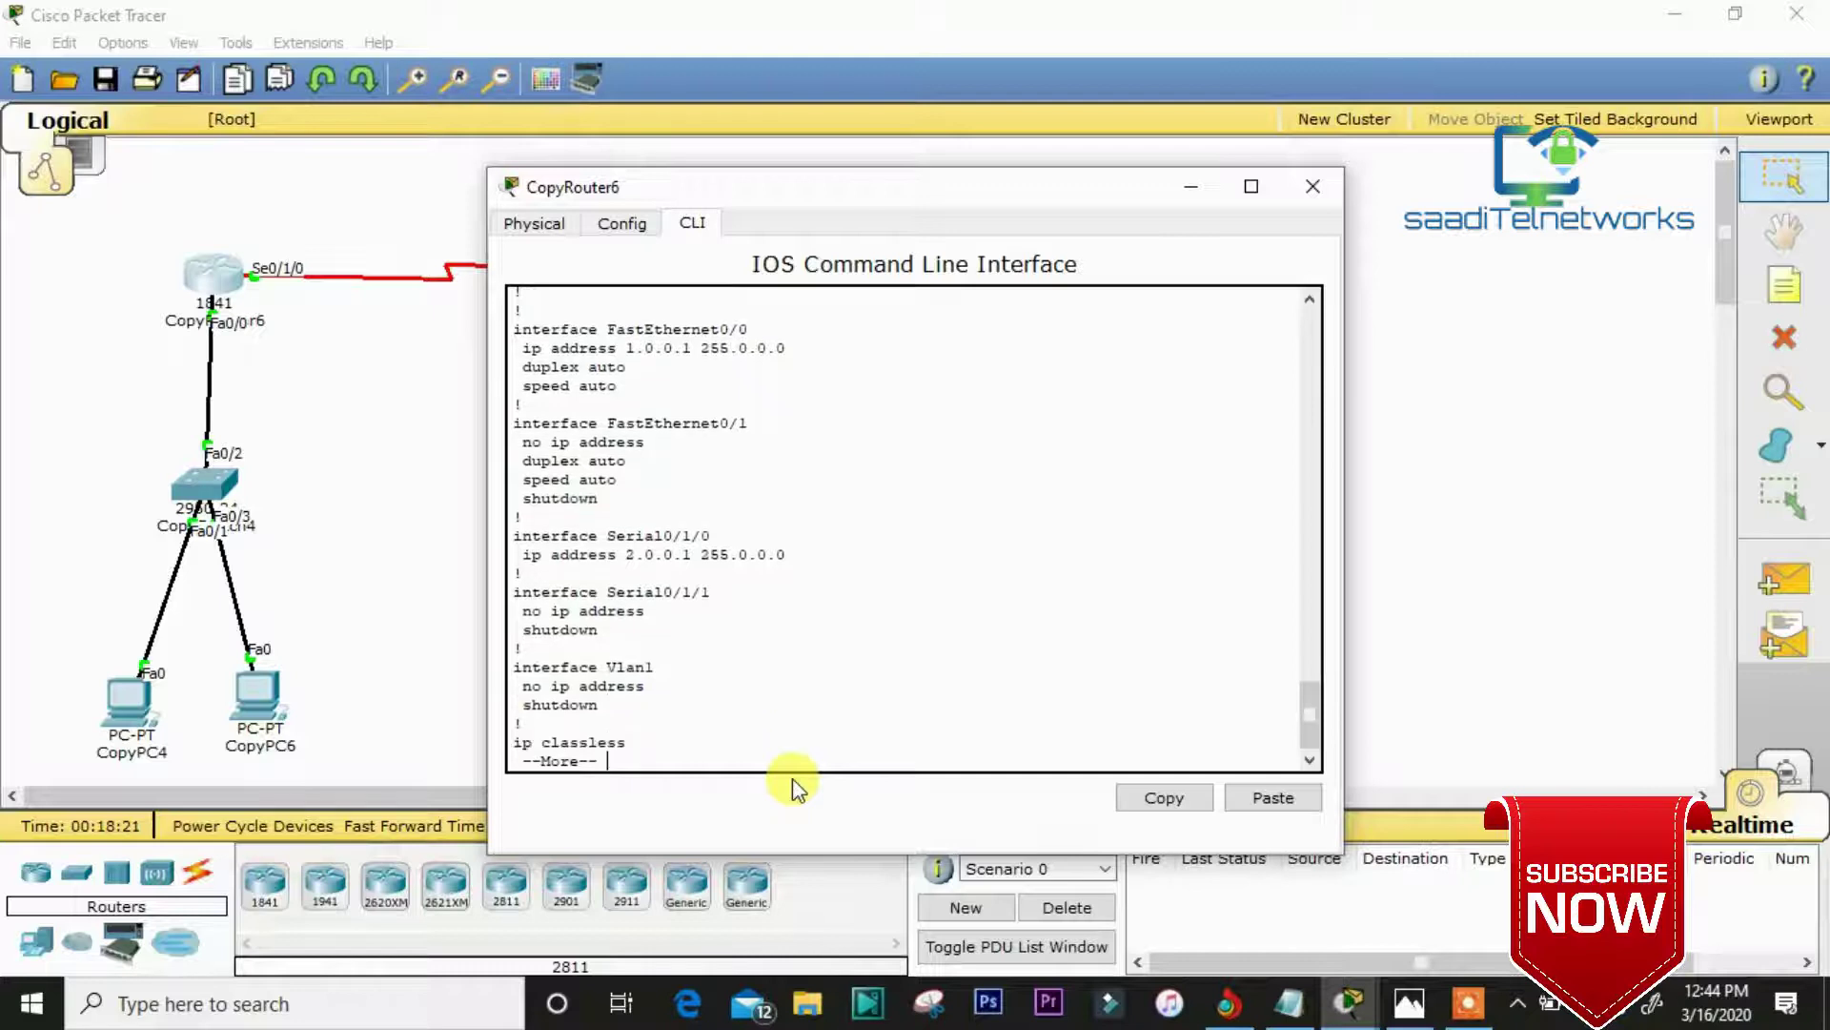
key(Return)
key(Return)
key(Return)
key(Return)
key(Return)
key(Return)
key(Return)
key(Return)
key(Return)
key(Return)
key(Return)
key(Return)
key(Return)
key(Return)
key(Return)
key(Return)
key(Return)
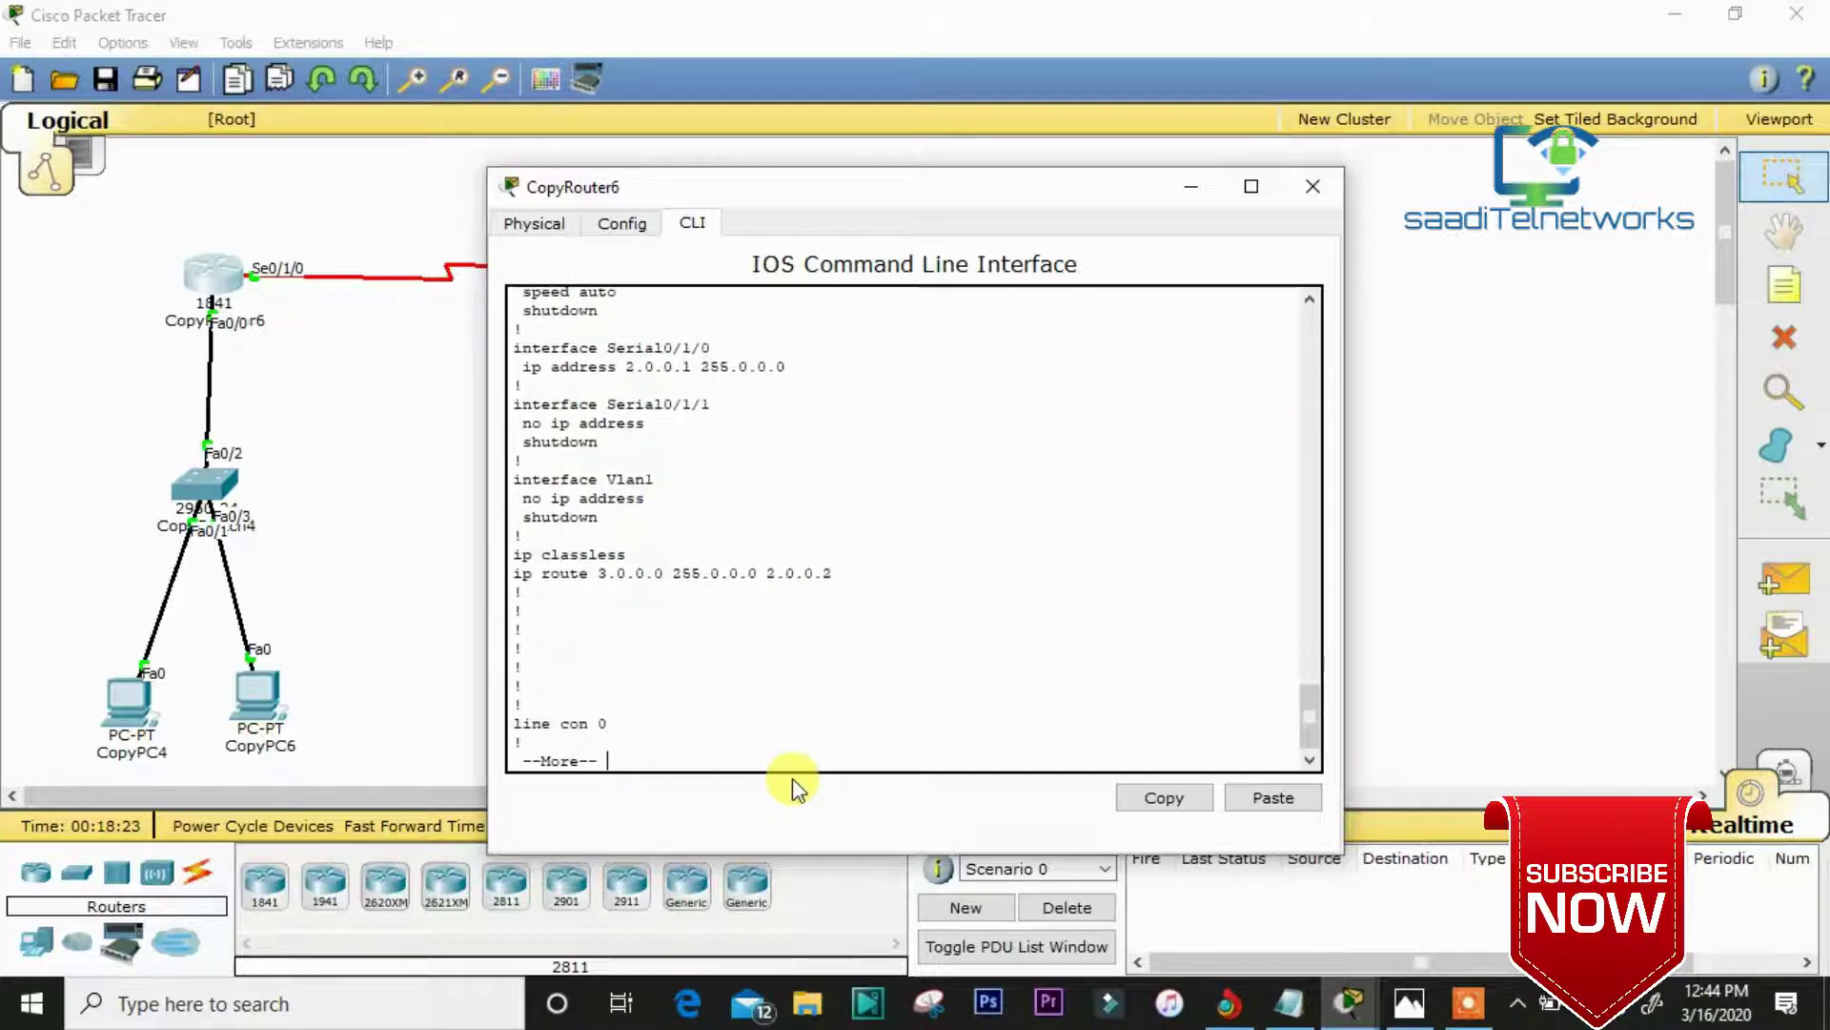
key(Return)
key(Return)
key(Return)
key(Return)
key(Return)
key(Return)
key(Return)
key(Return)
key(Return)
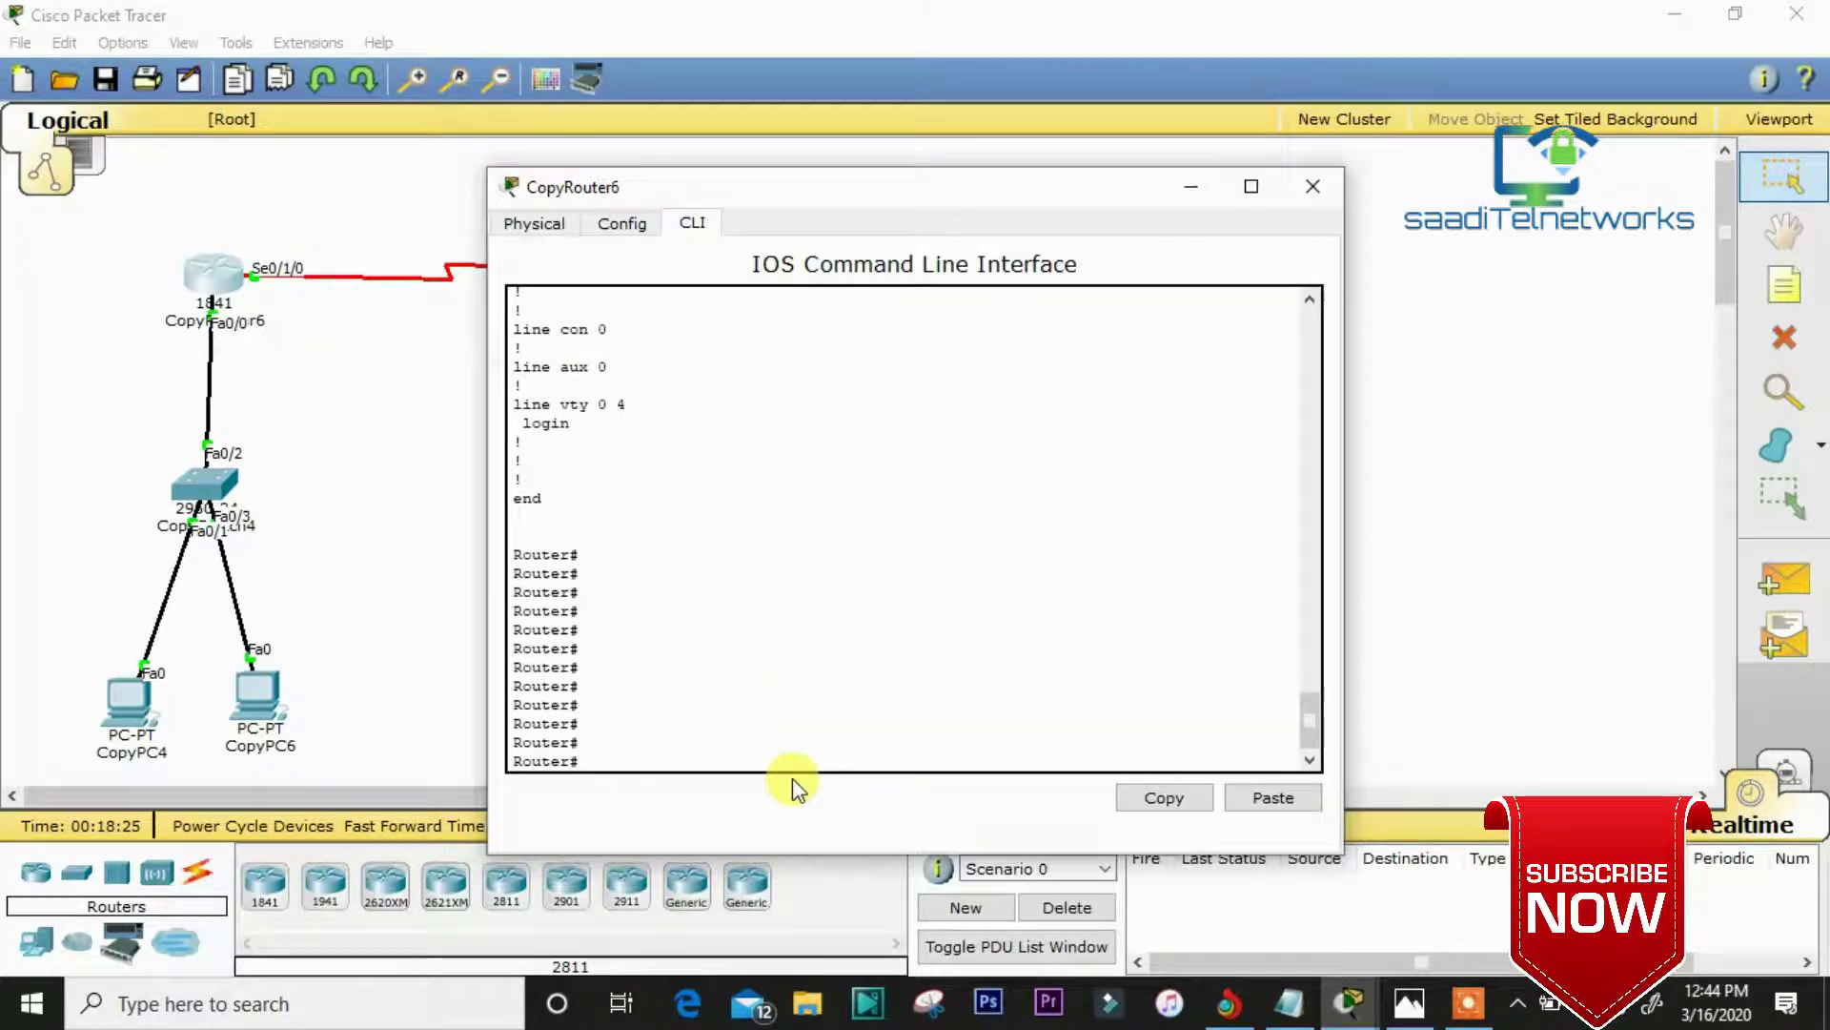
- Close the CopyRouter6 window and select CopyRouter7 on the canvas
click(1314, 186)
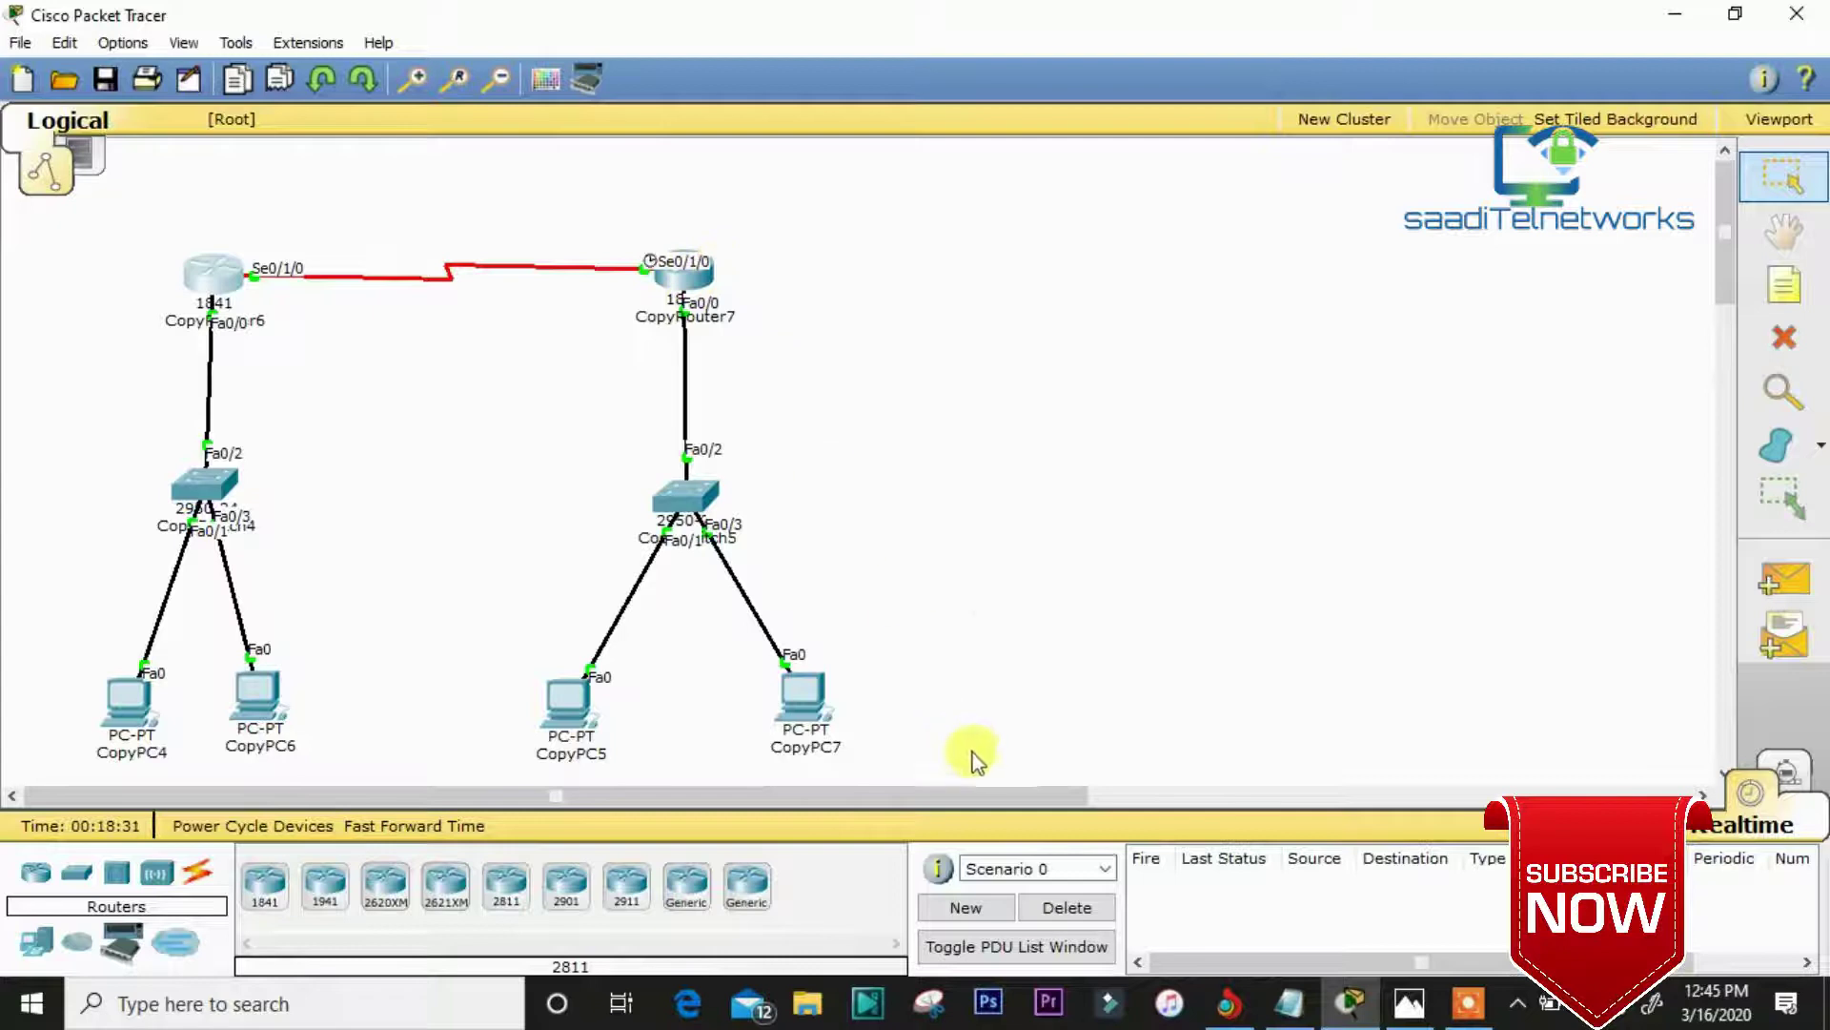
click(687, 281)
- In CopyRouter7's CLI, try the show runn command at the user-mode prompt
click(696, 222)
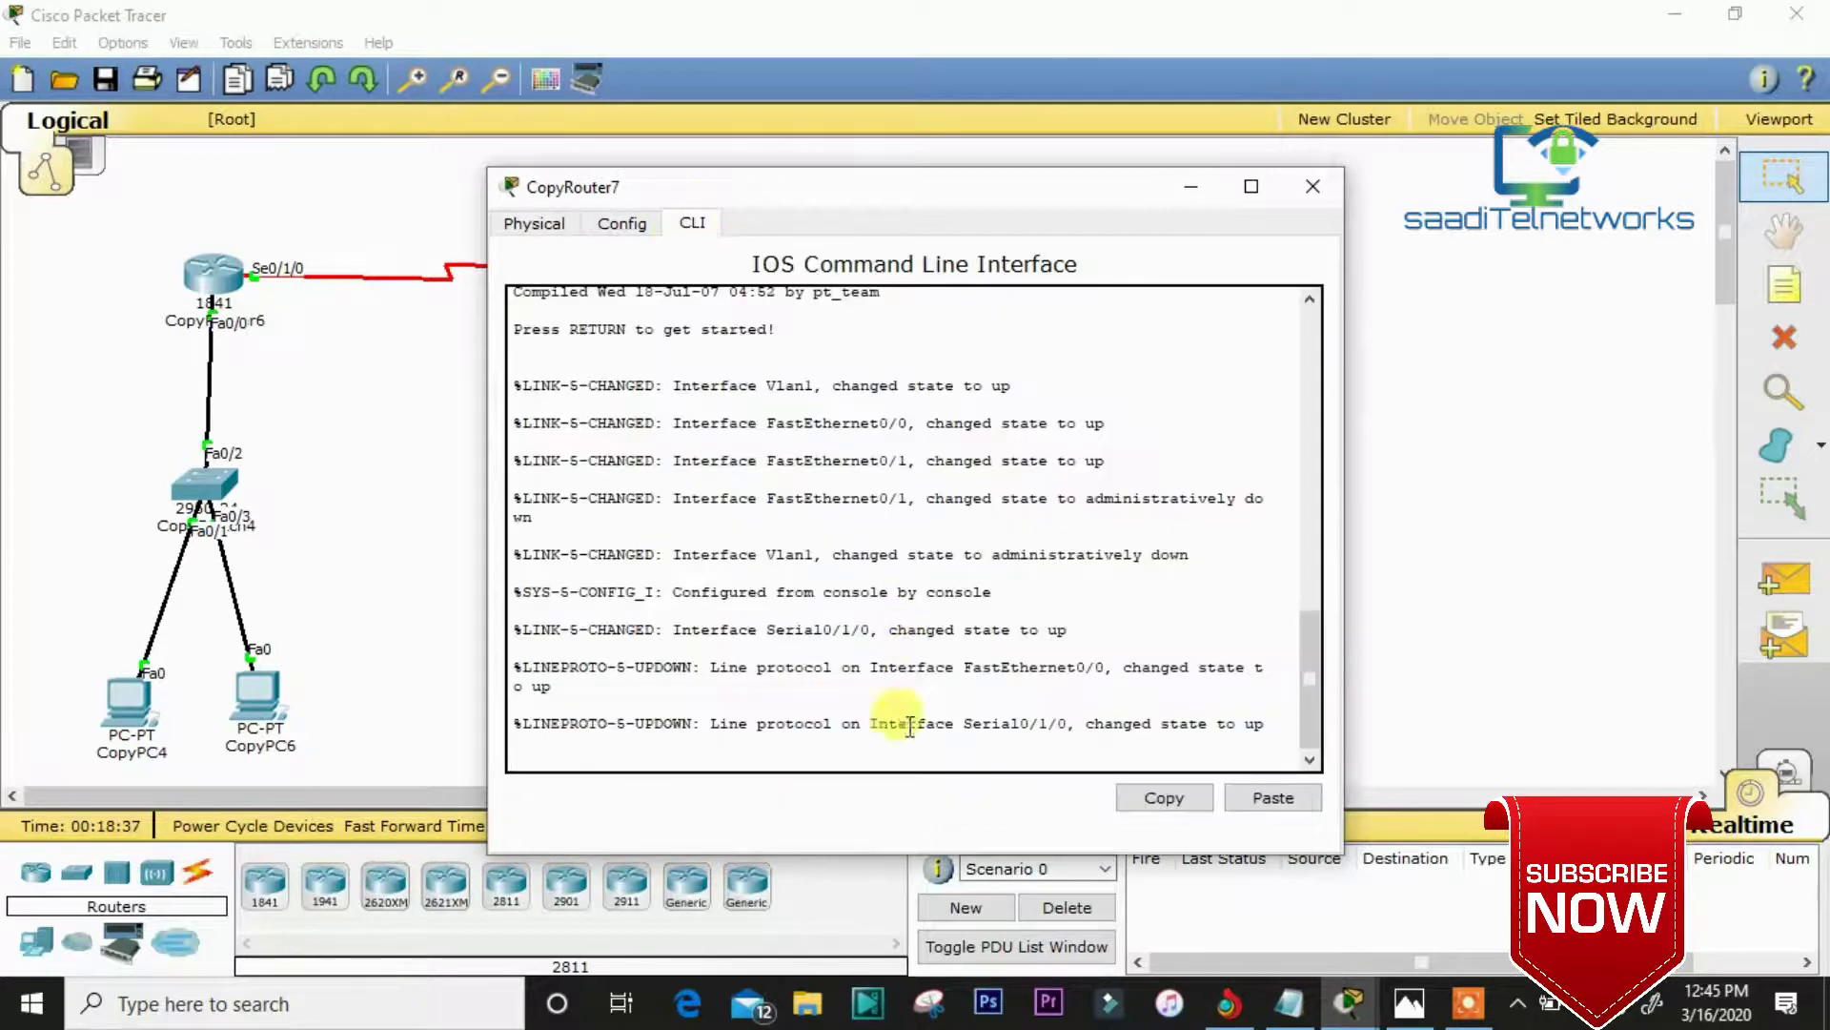
key(Return)
key(Return)
key(Return)
key(Return)
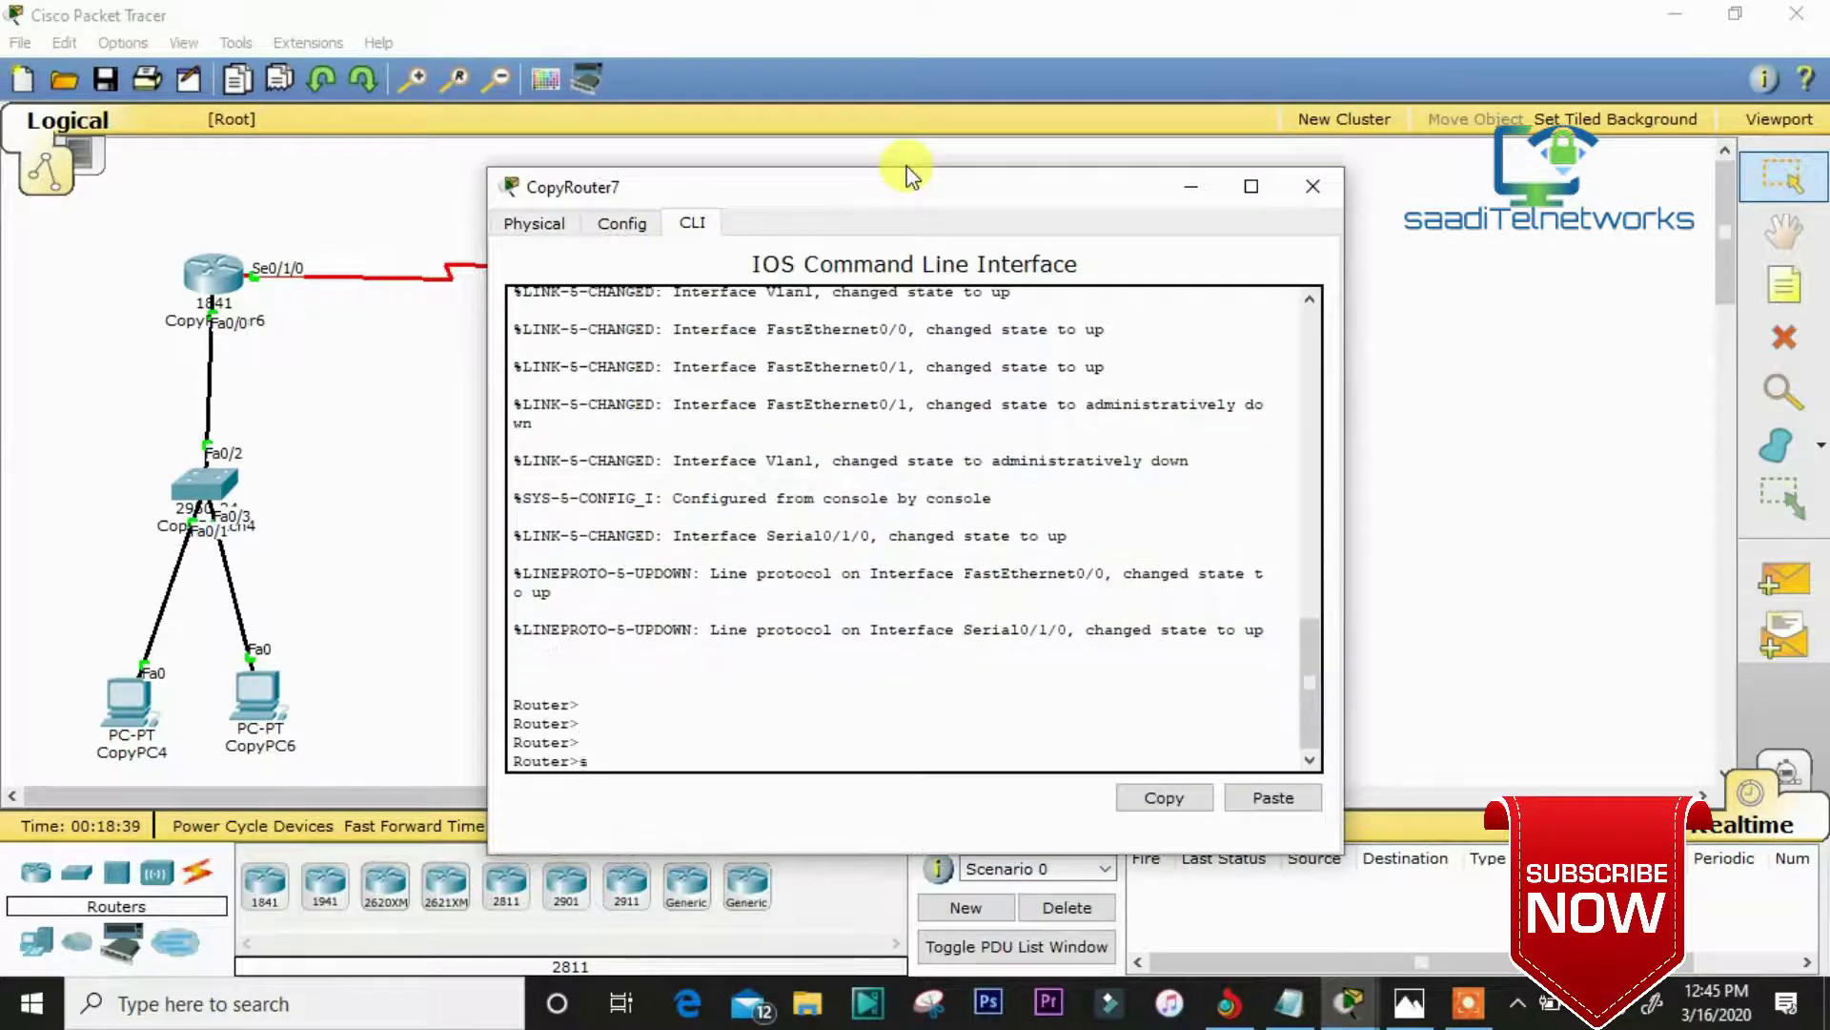
text(showq)
key(BackSpace)
key(Tab)
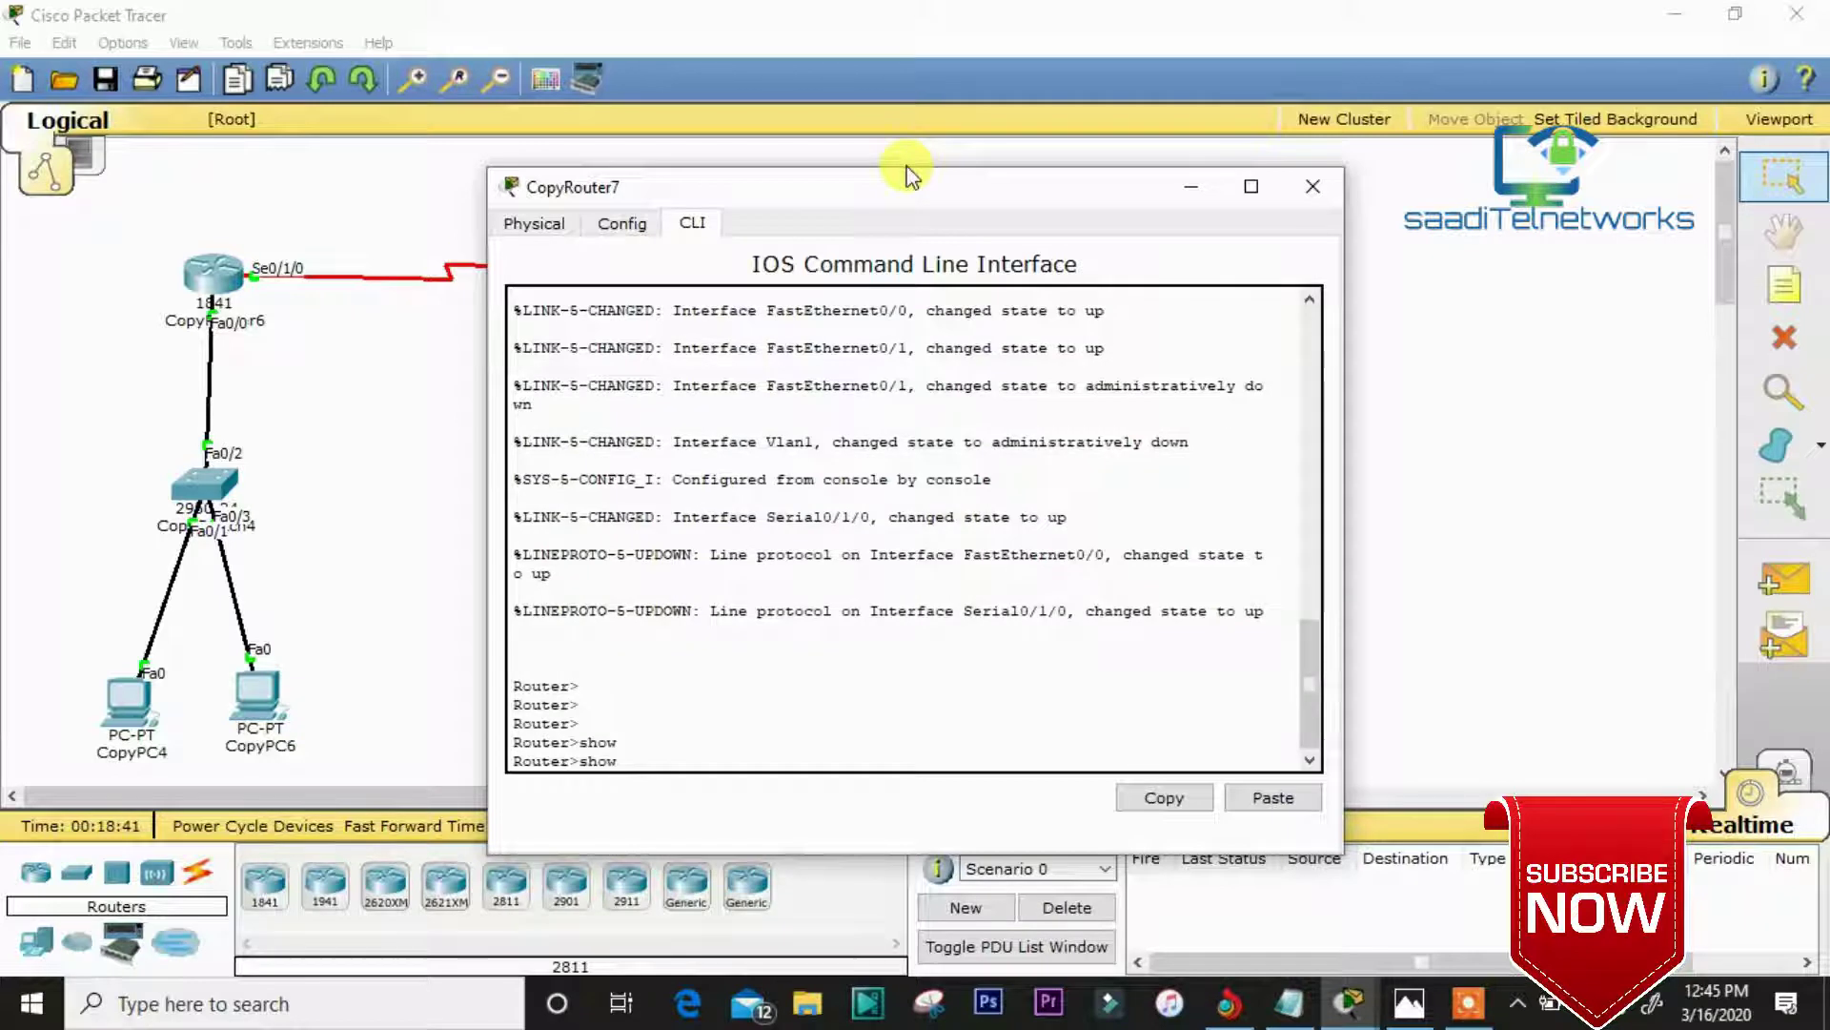
text(ru)
key(Tab)
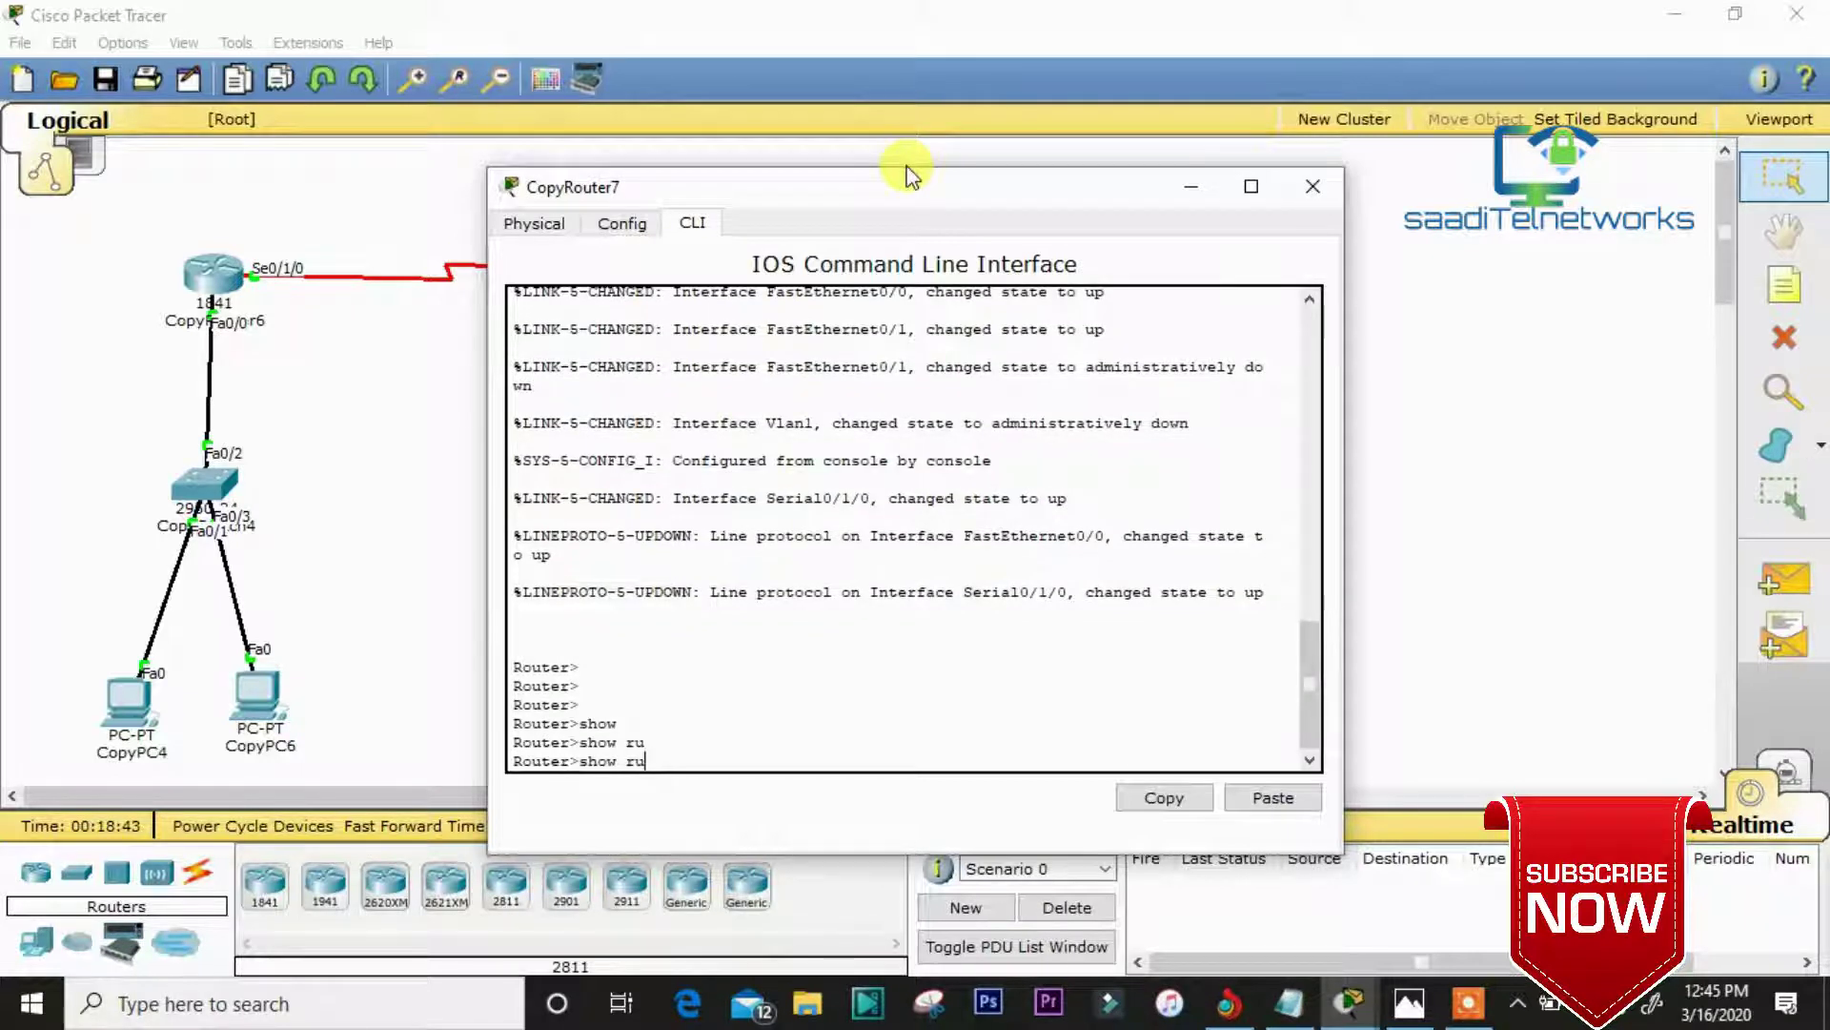
text(nn)
key(Tab)
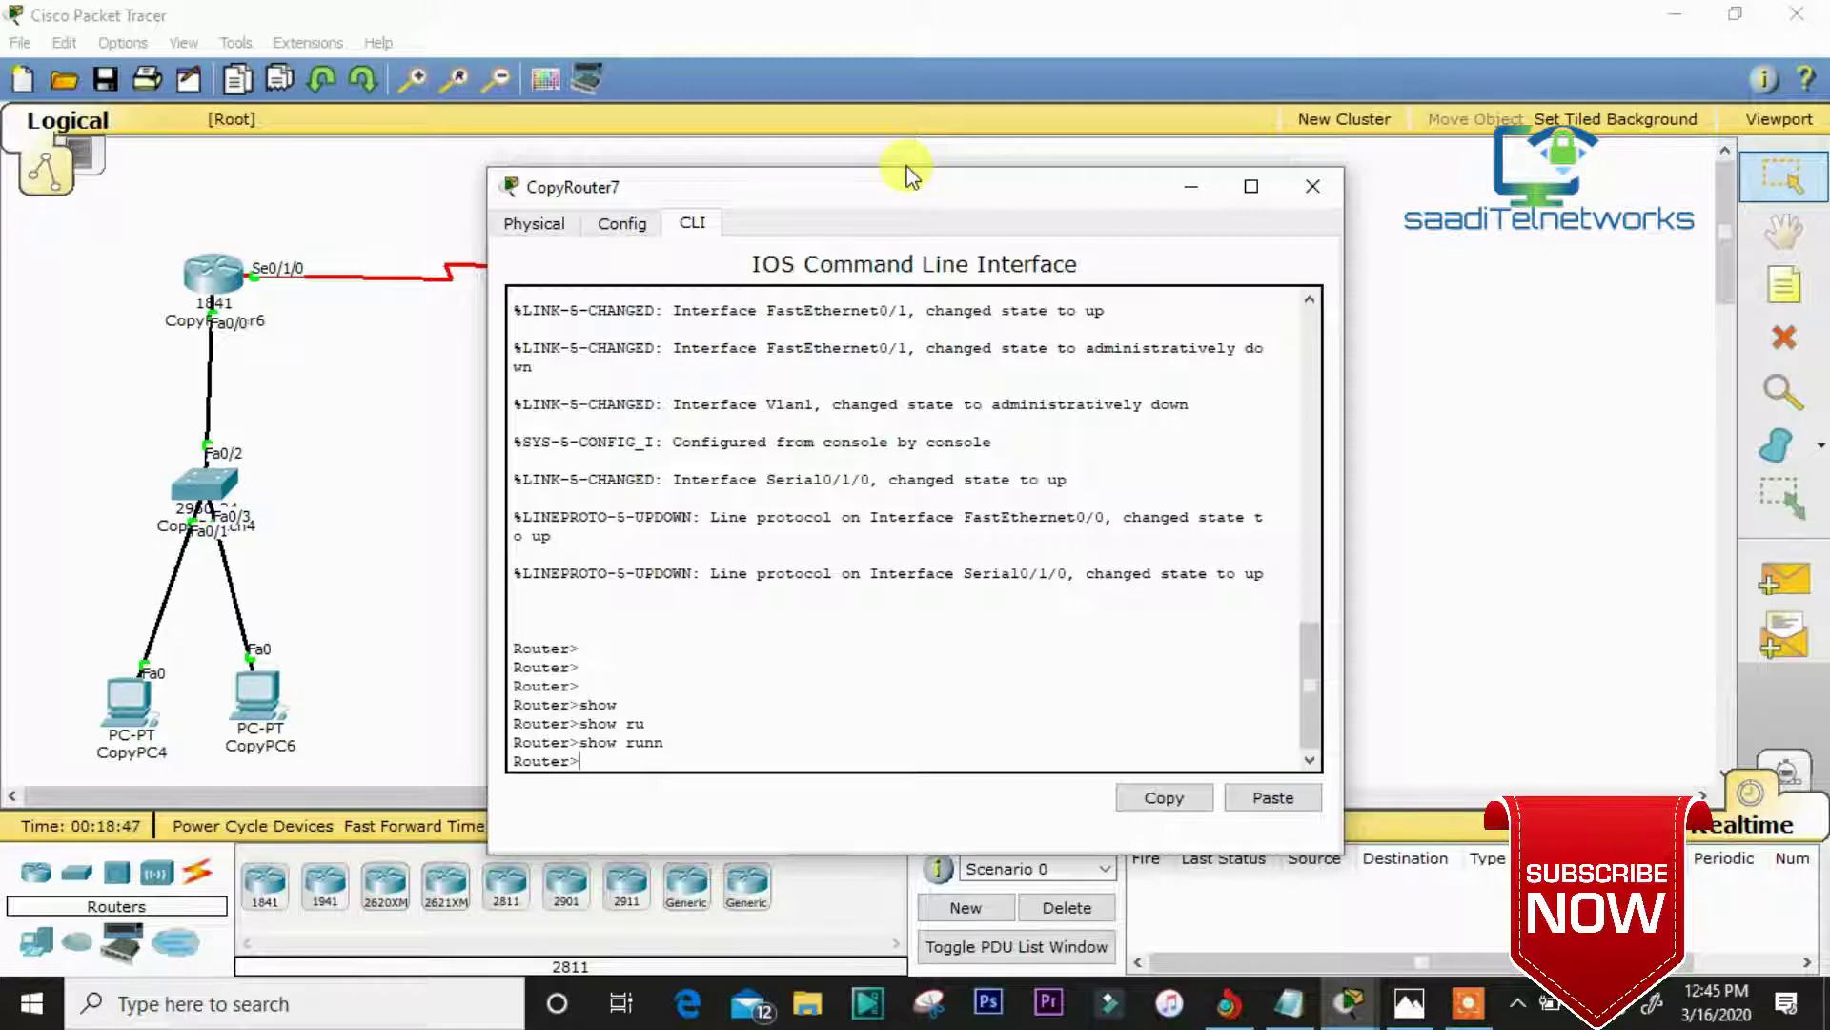
- Enter privileged mode with en and page CopyRouter7's running-config through its interface addresses
text(en)
key(Return)
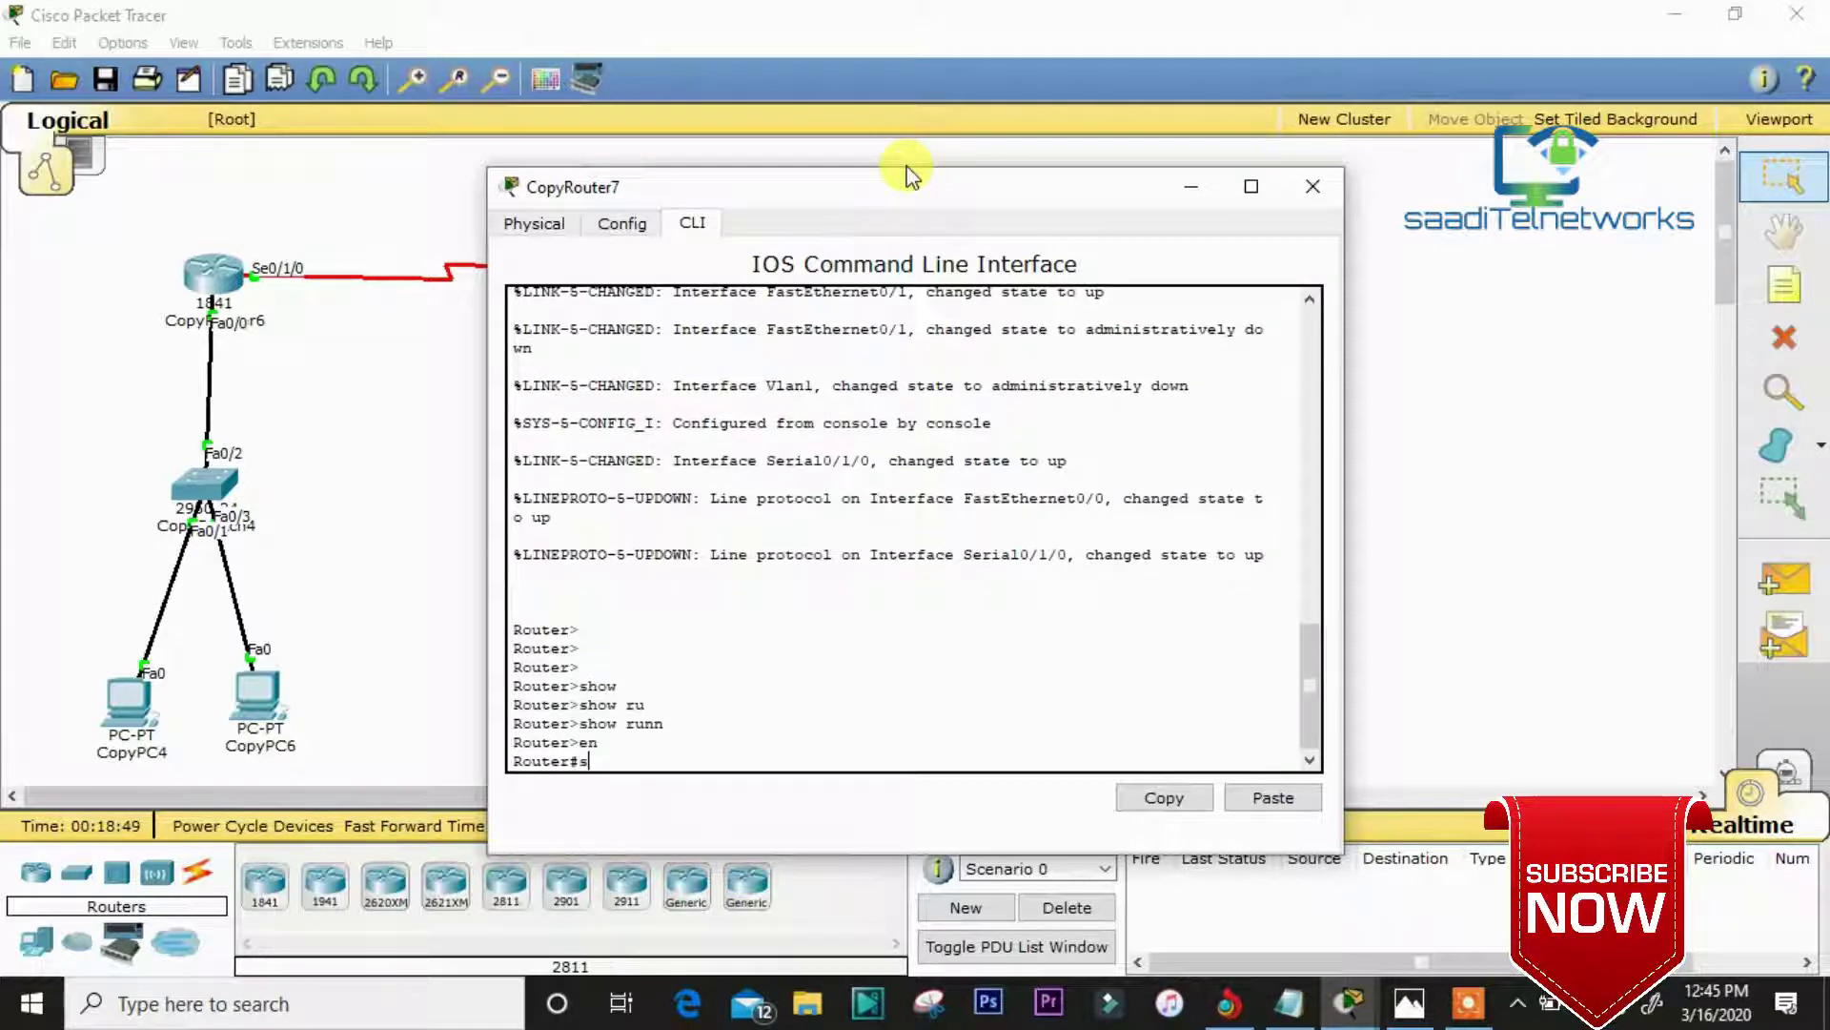
text(show)
key(Tab)
text(ru)
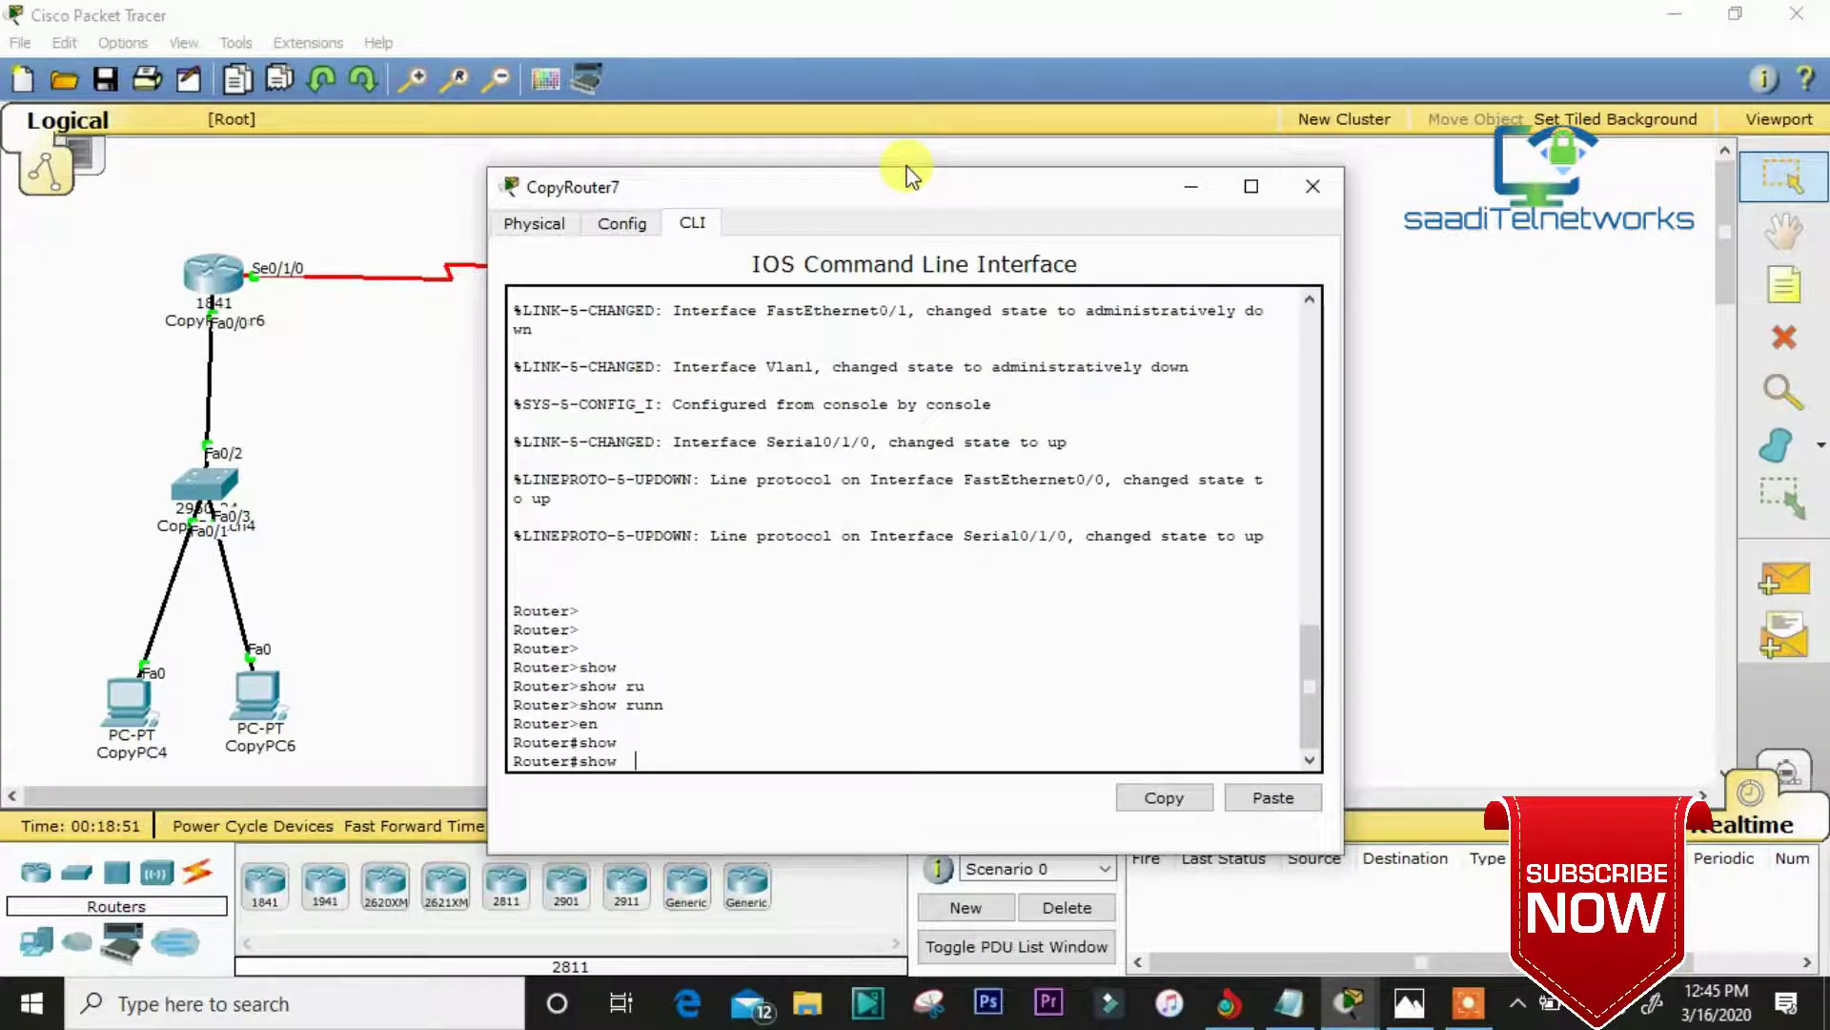
key(Tab)
key(Return)
key(Return)
key(Return)
key(Return)
key(Return)
key(Return)
key(Return)
key(Return)
key(Return)
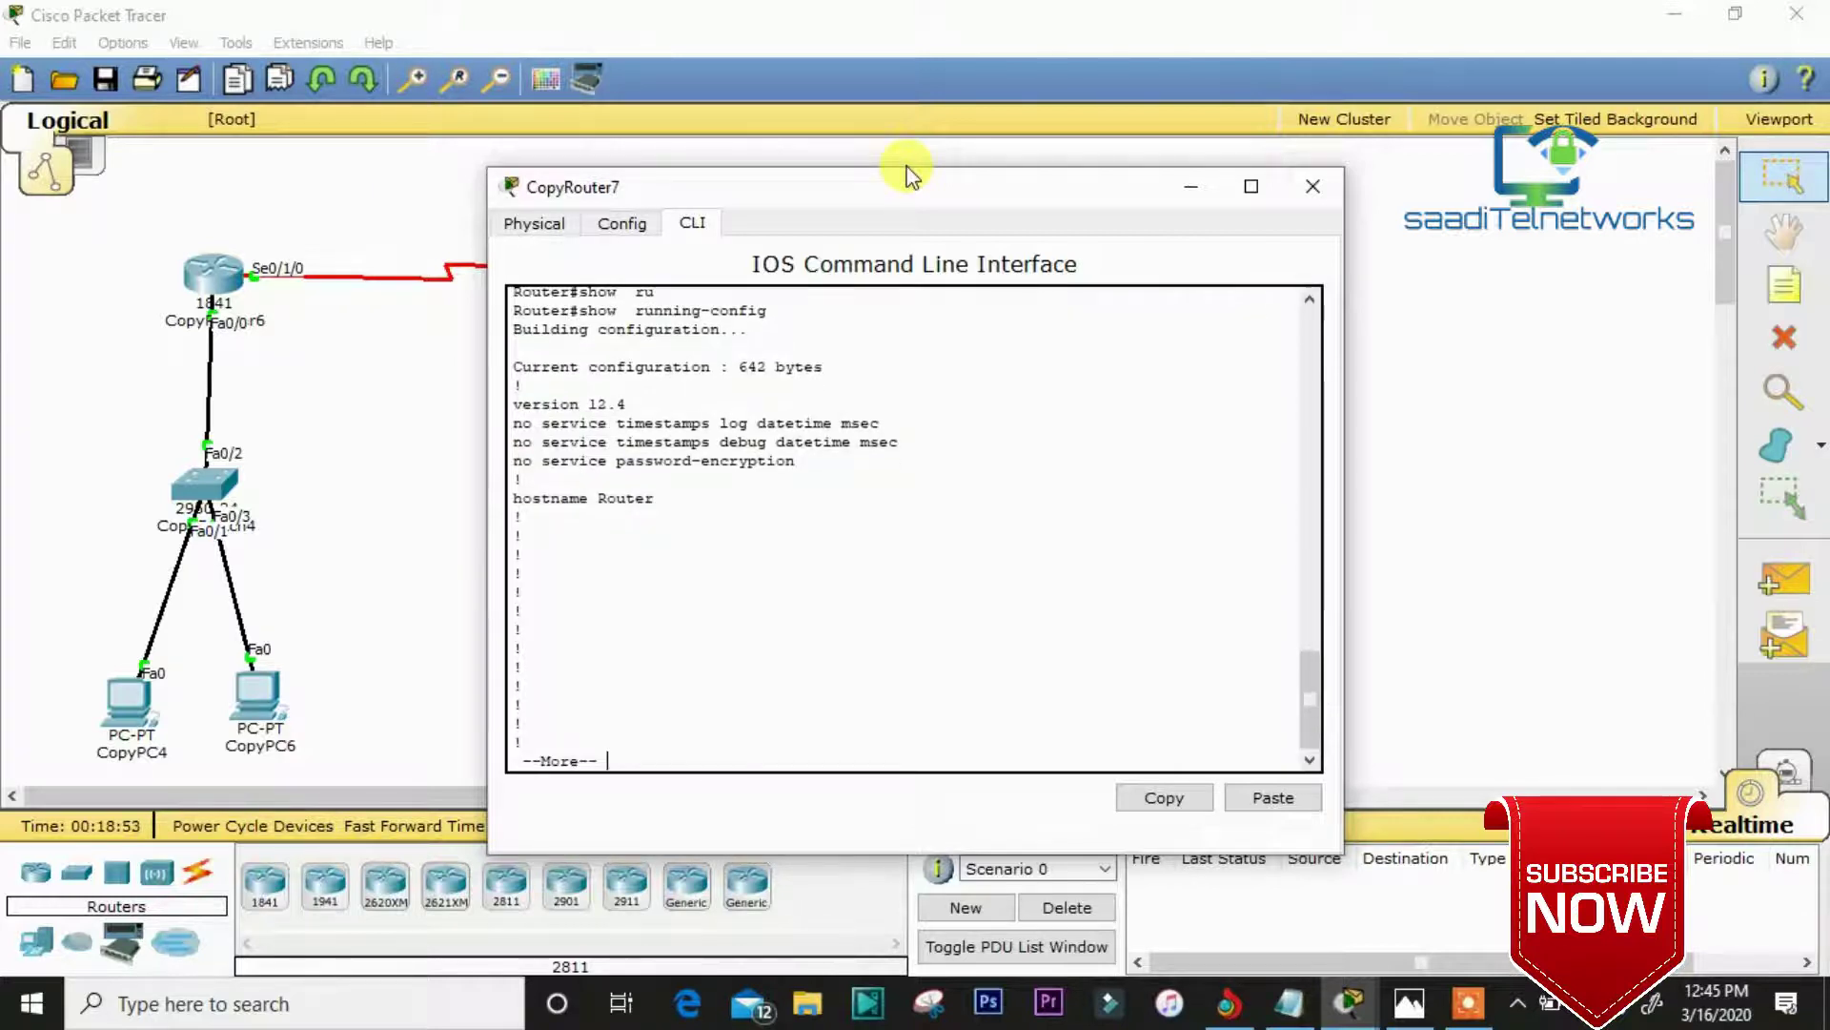
key(Return)
key(Return)
key(Return)
key(Return)
key(Return)
key(Return)
key(Return)
key(Return)
key(Return)
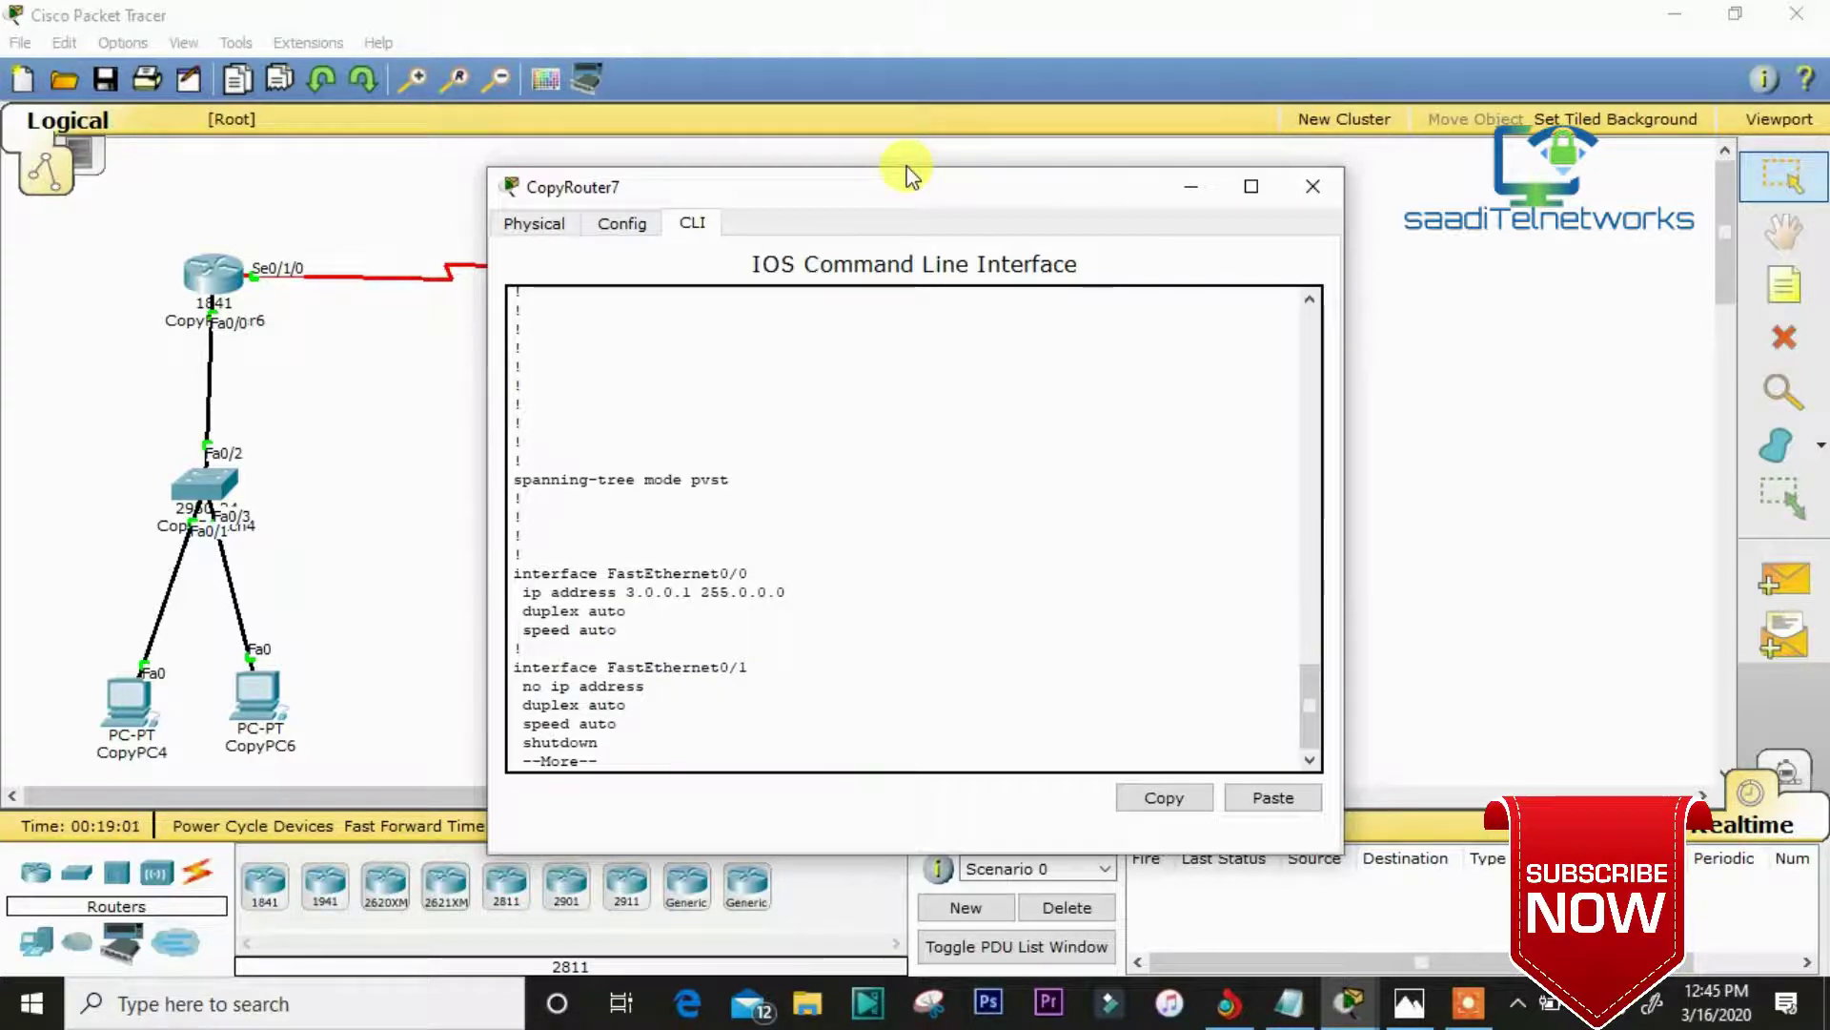
key(Return)
key(Return)
key(Return)
key(Return)
key(Return)
key(Return)
key(Return)
key(Return)
key(Return)
key(Return)
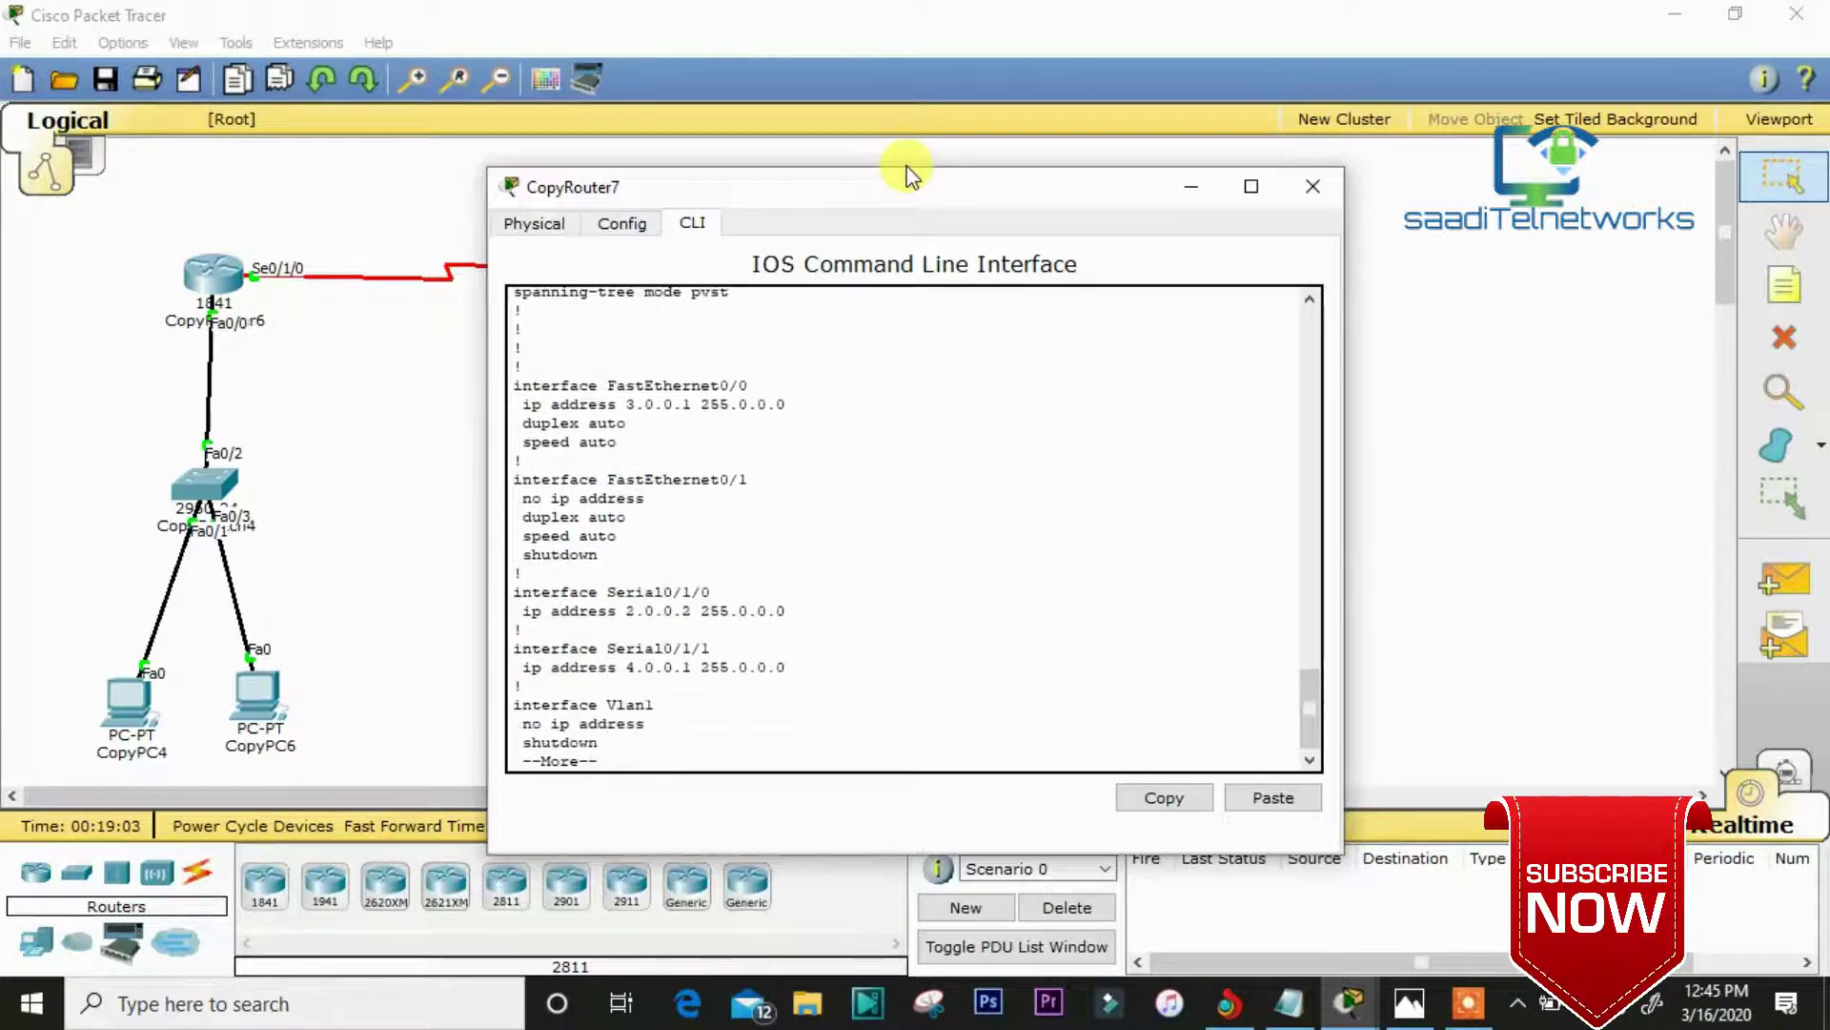
- Place the static-routing-configuration.jpg diagram in Photos on the right, beside the router config output
click(1409, 1011)
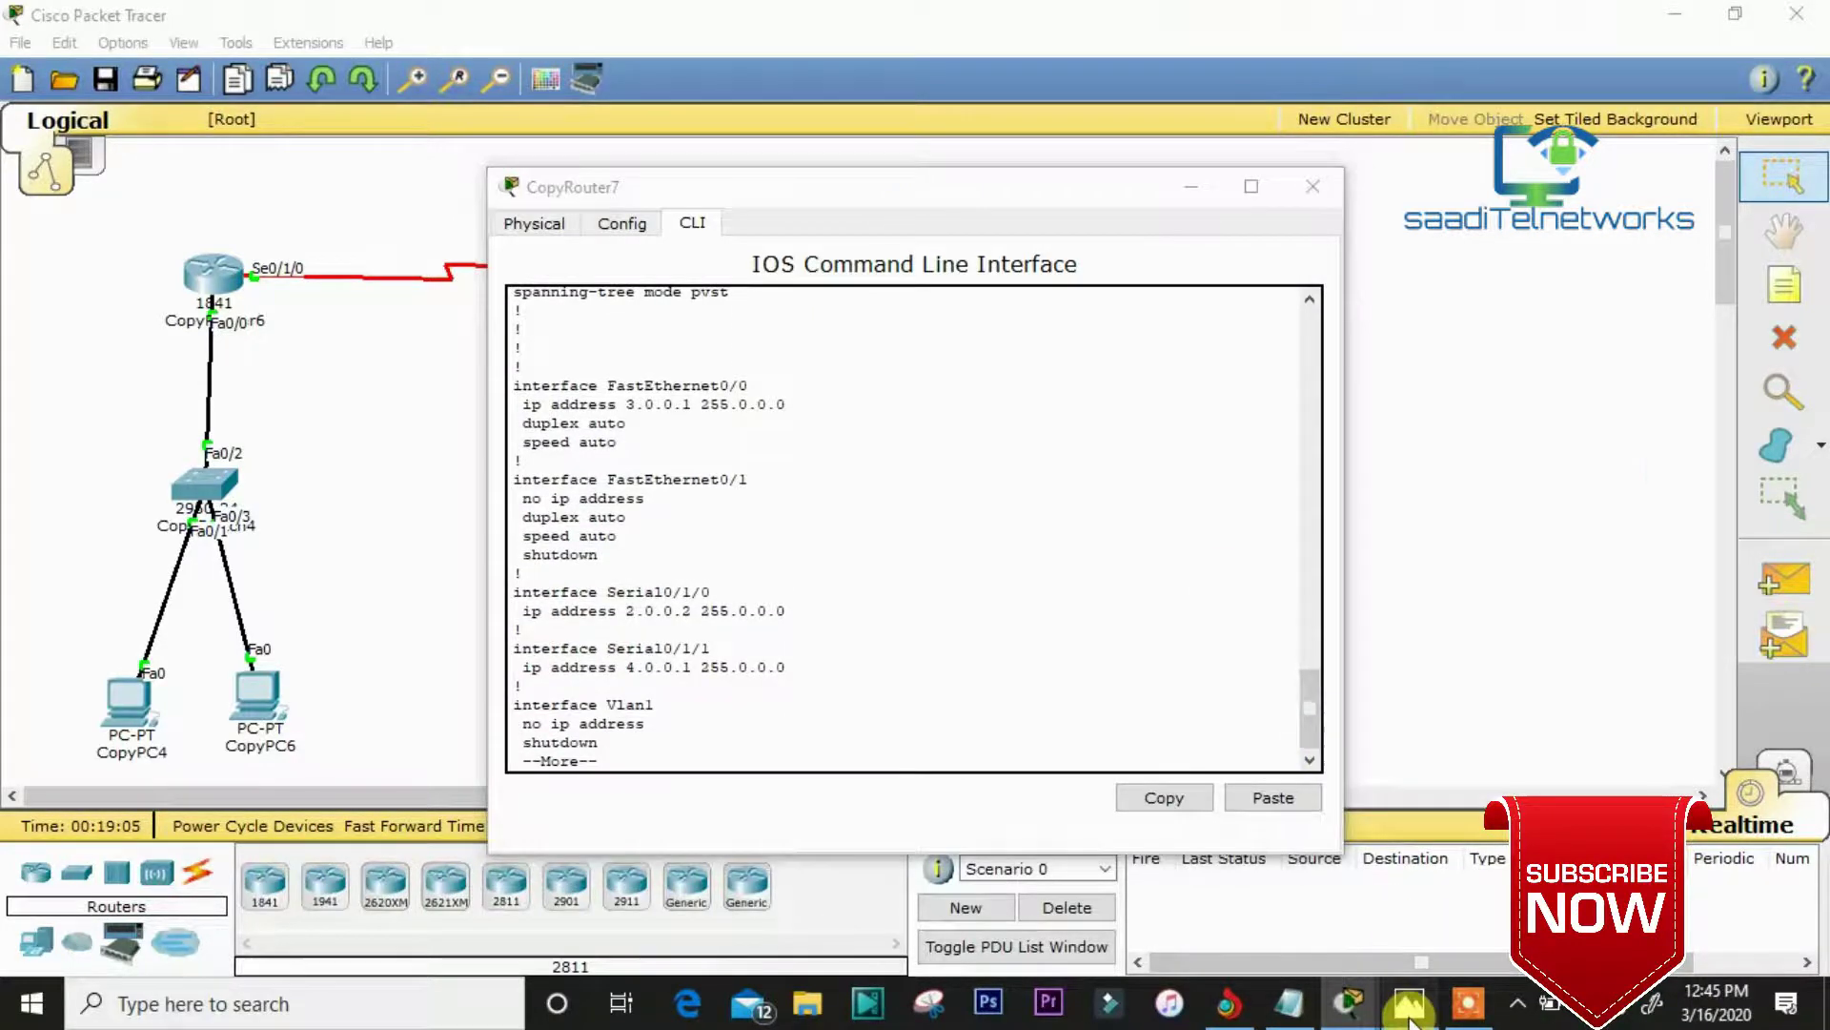
drag(1056, 58, 1372, 2)
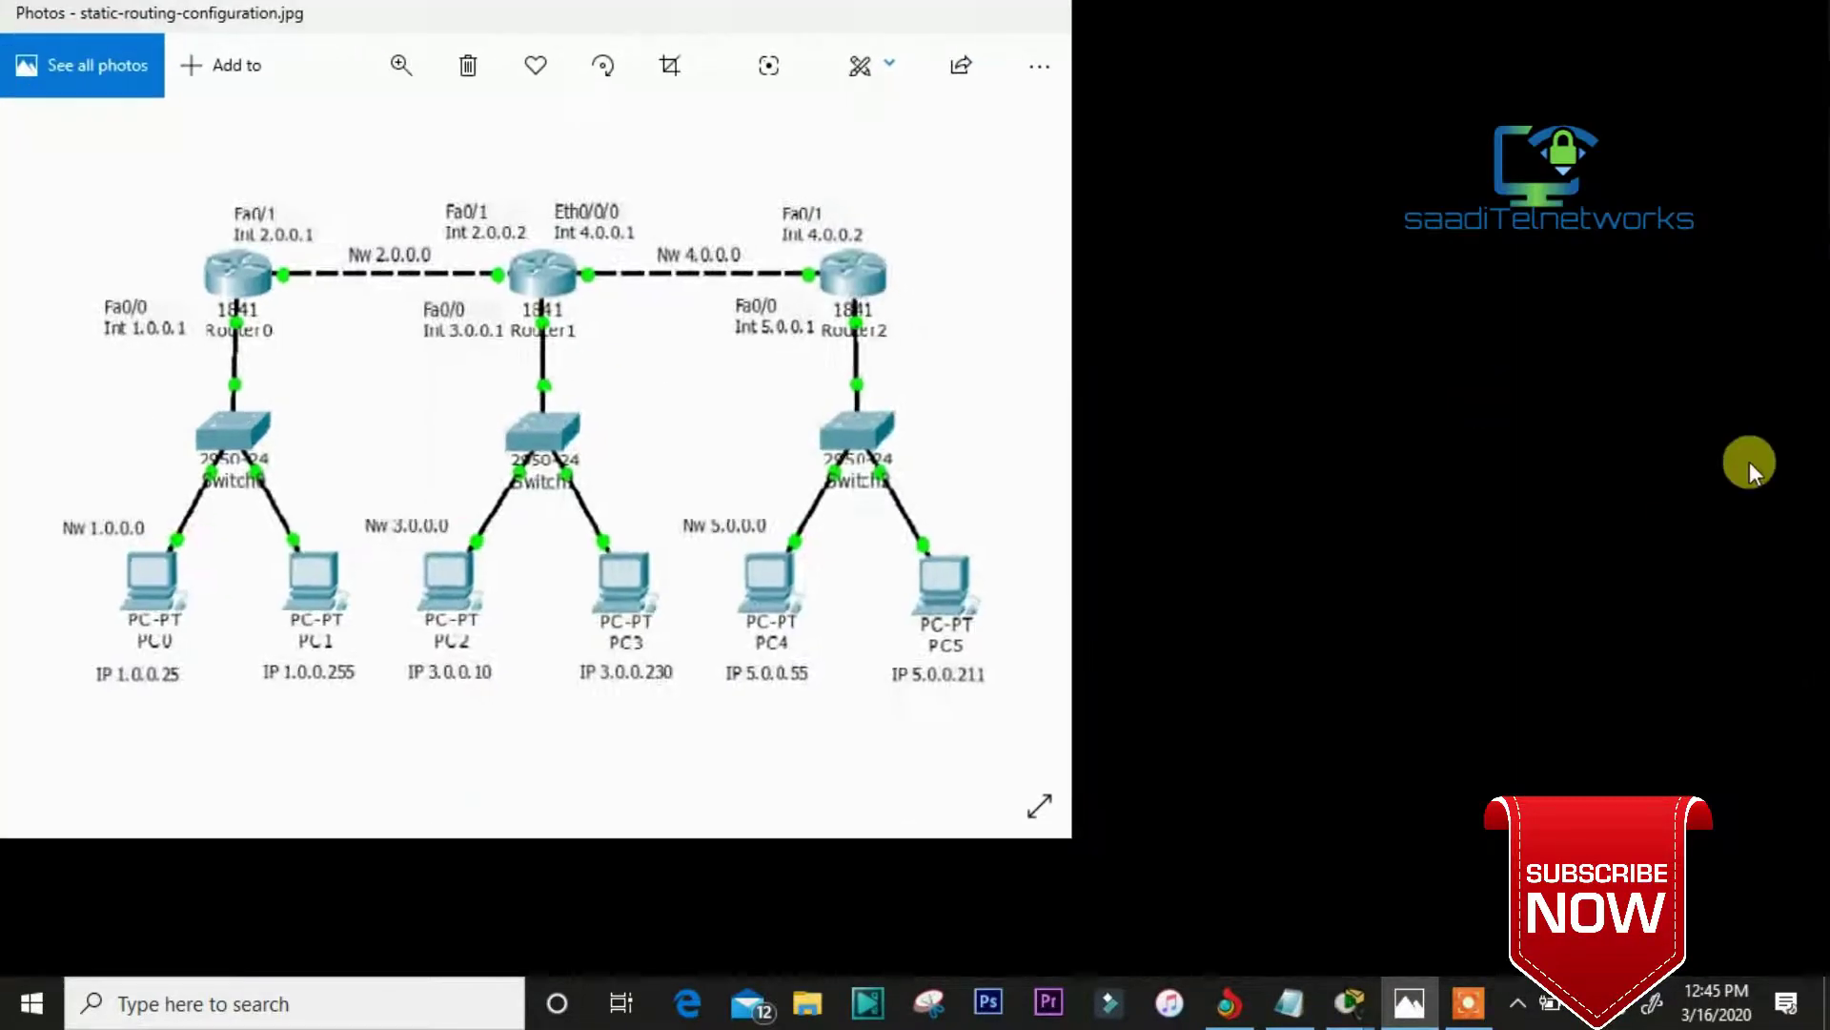
drag(1083, 41, 1134, 38)
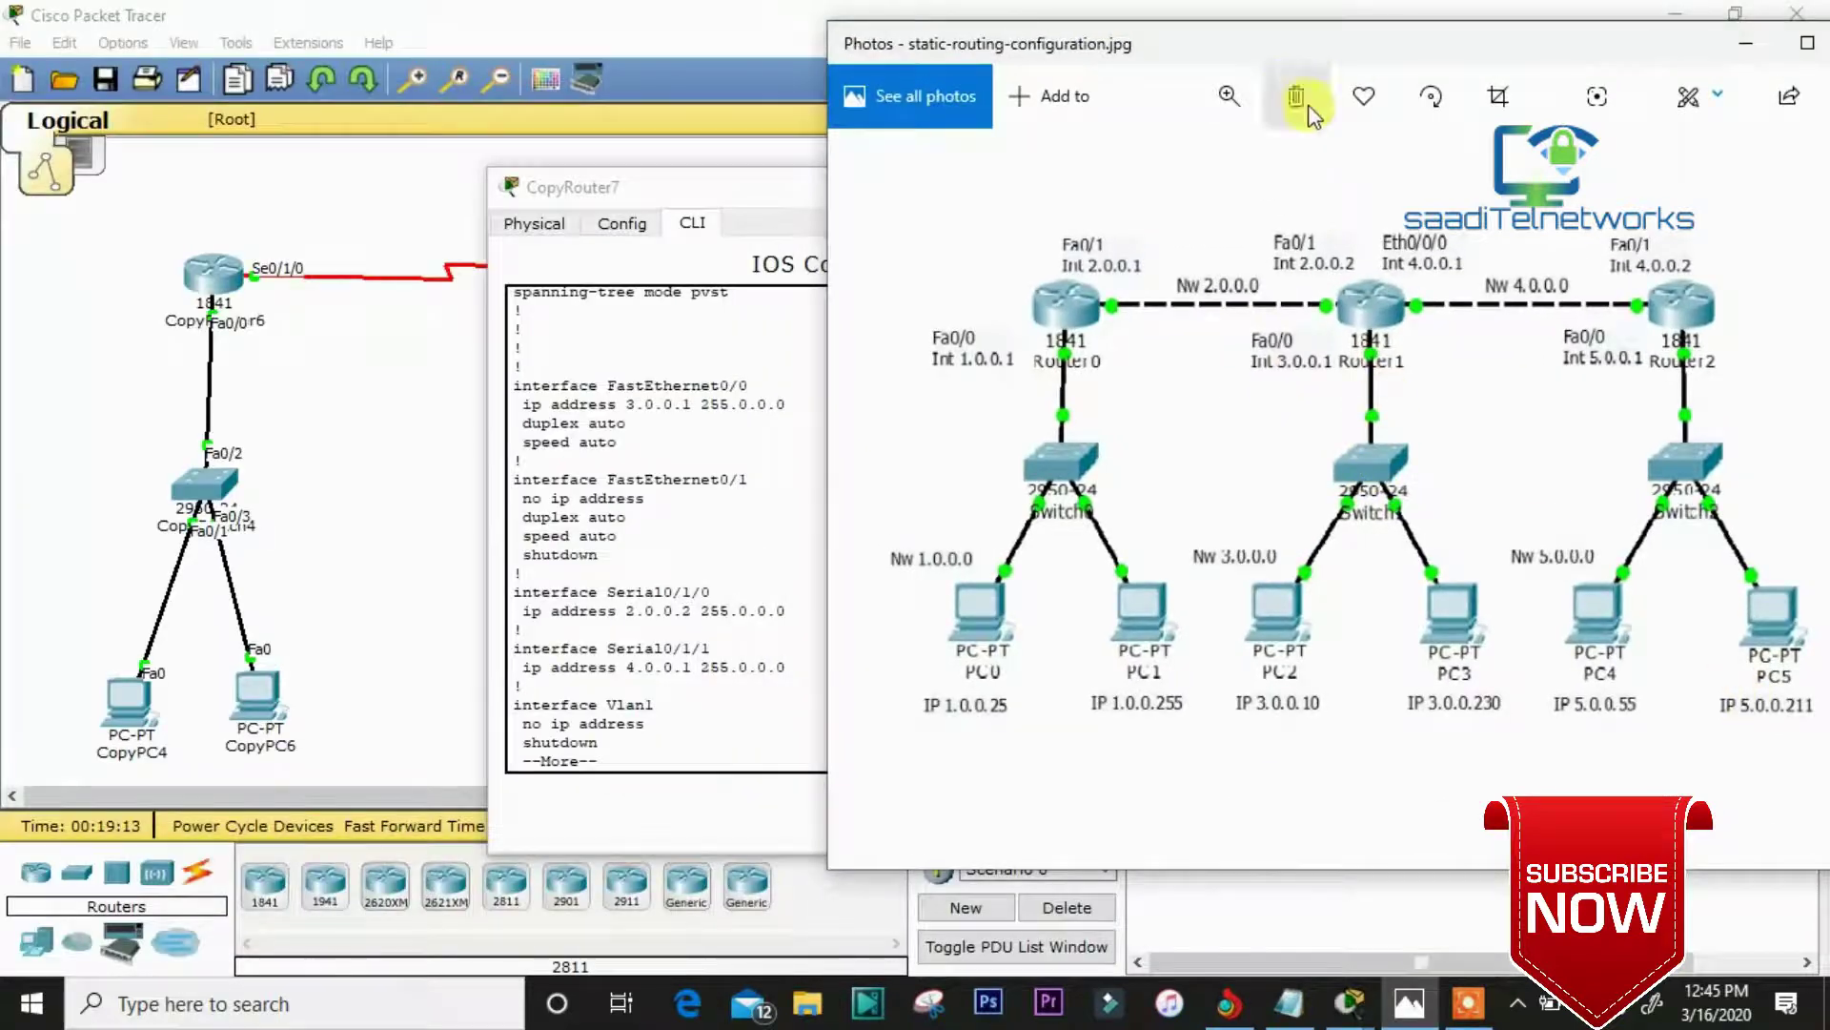
drag(1262, 56, 1573, 41)
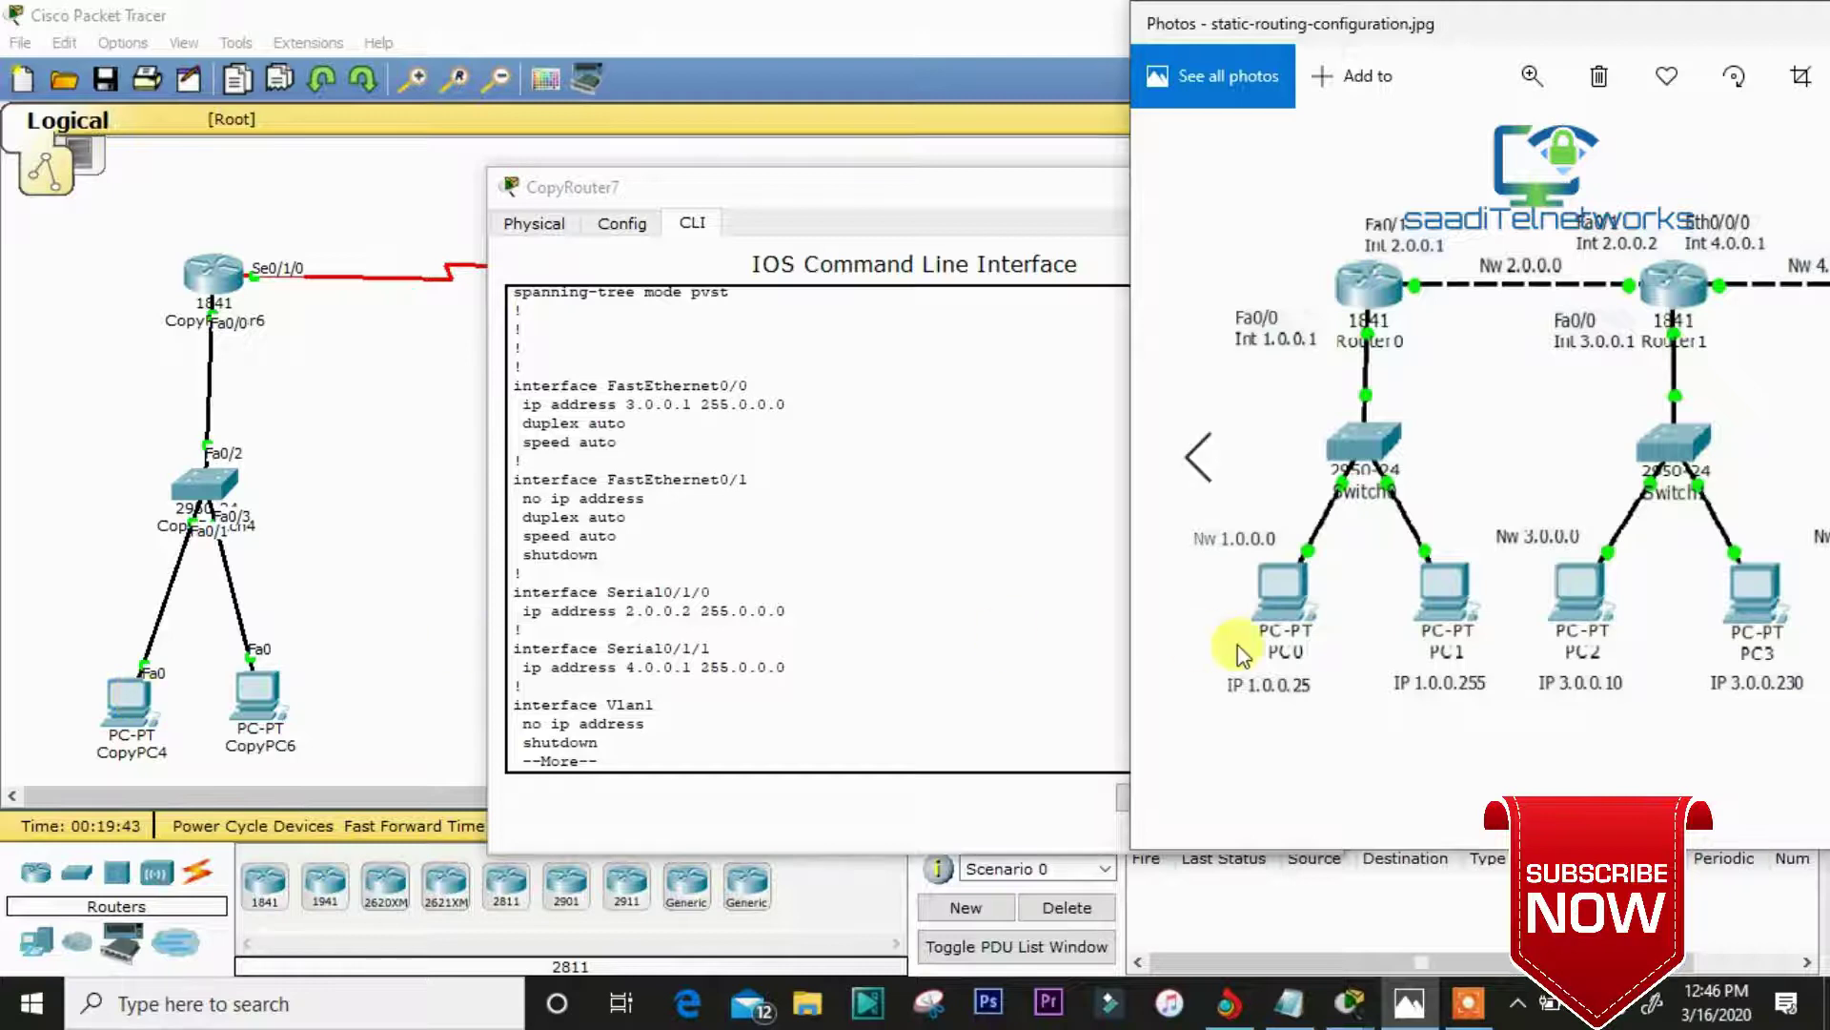
- From CopyPC4's Command Prompt, rerun ping 3.0.0.230, getting 4 replies with 0% loss
click(153, 705)
click(1086, 310)
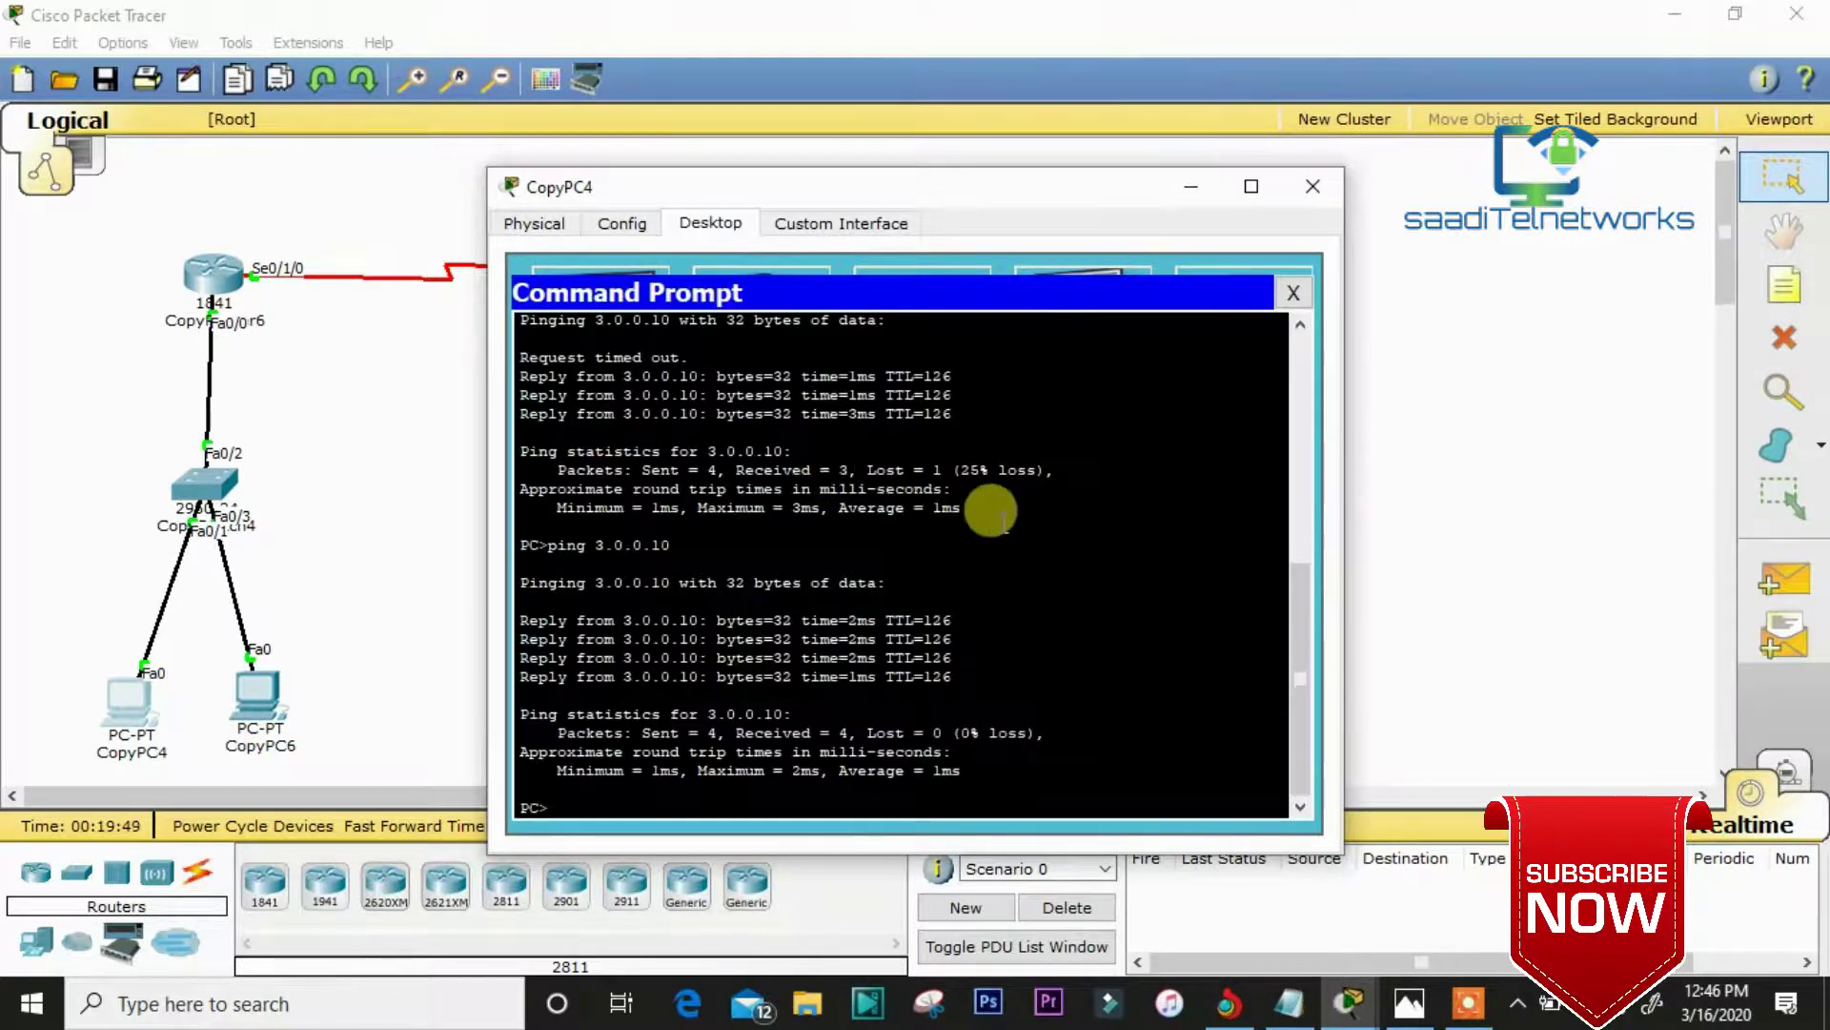
text(ping 3.0.0.230)
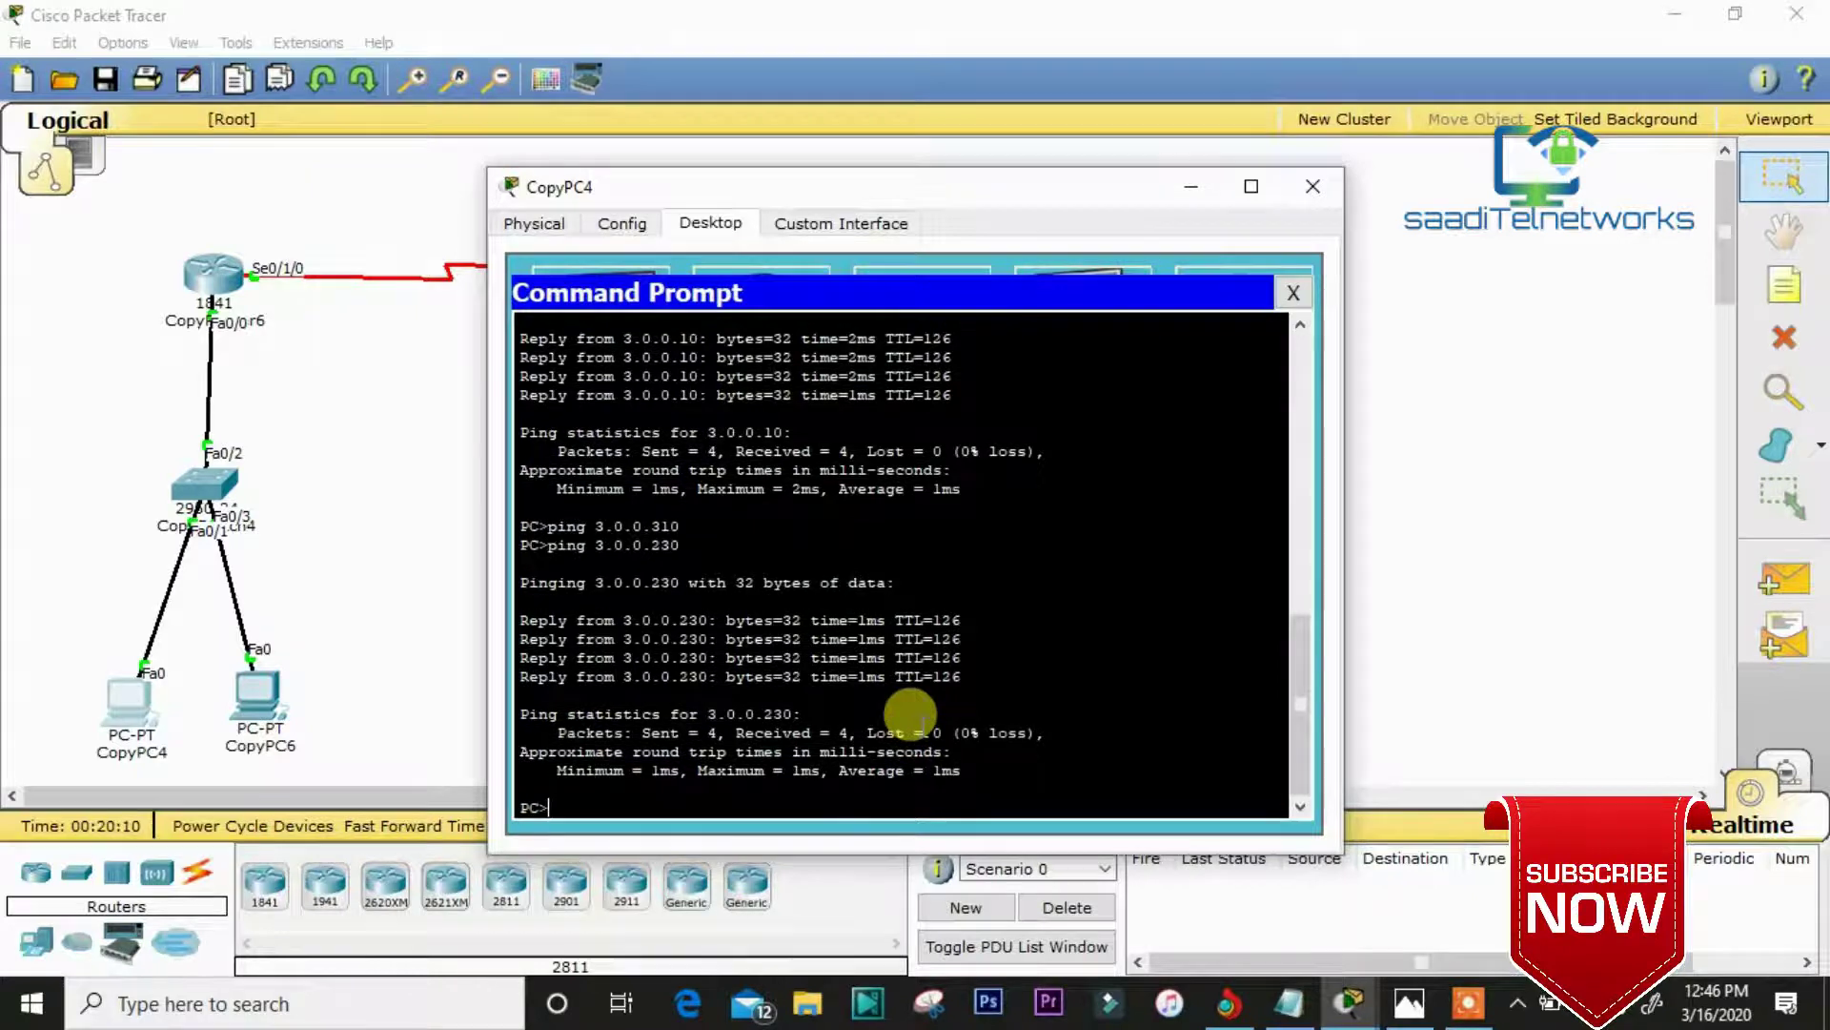
key(Up)
key(Return)
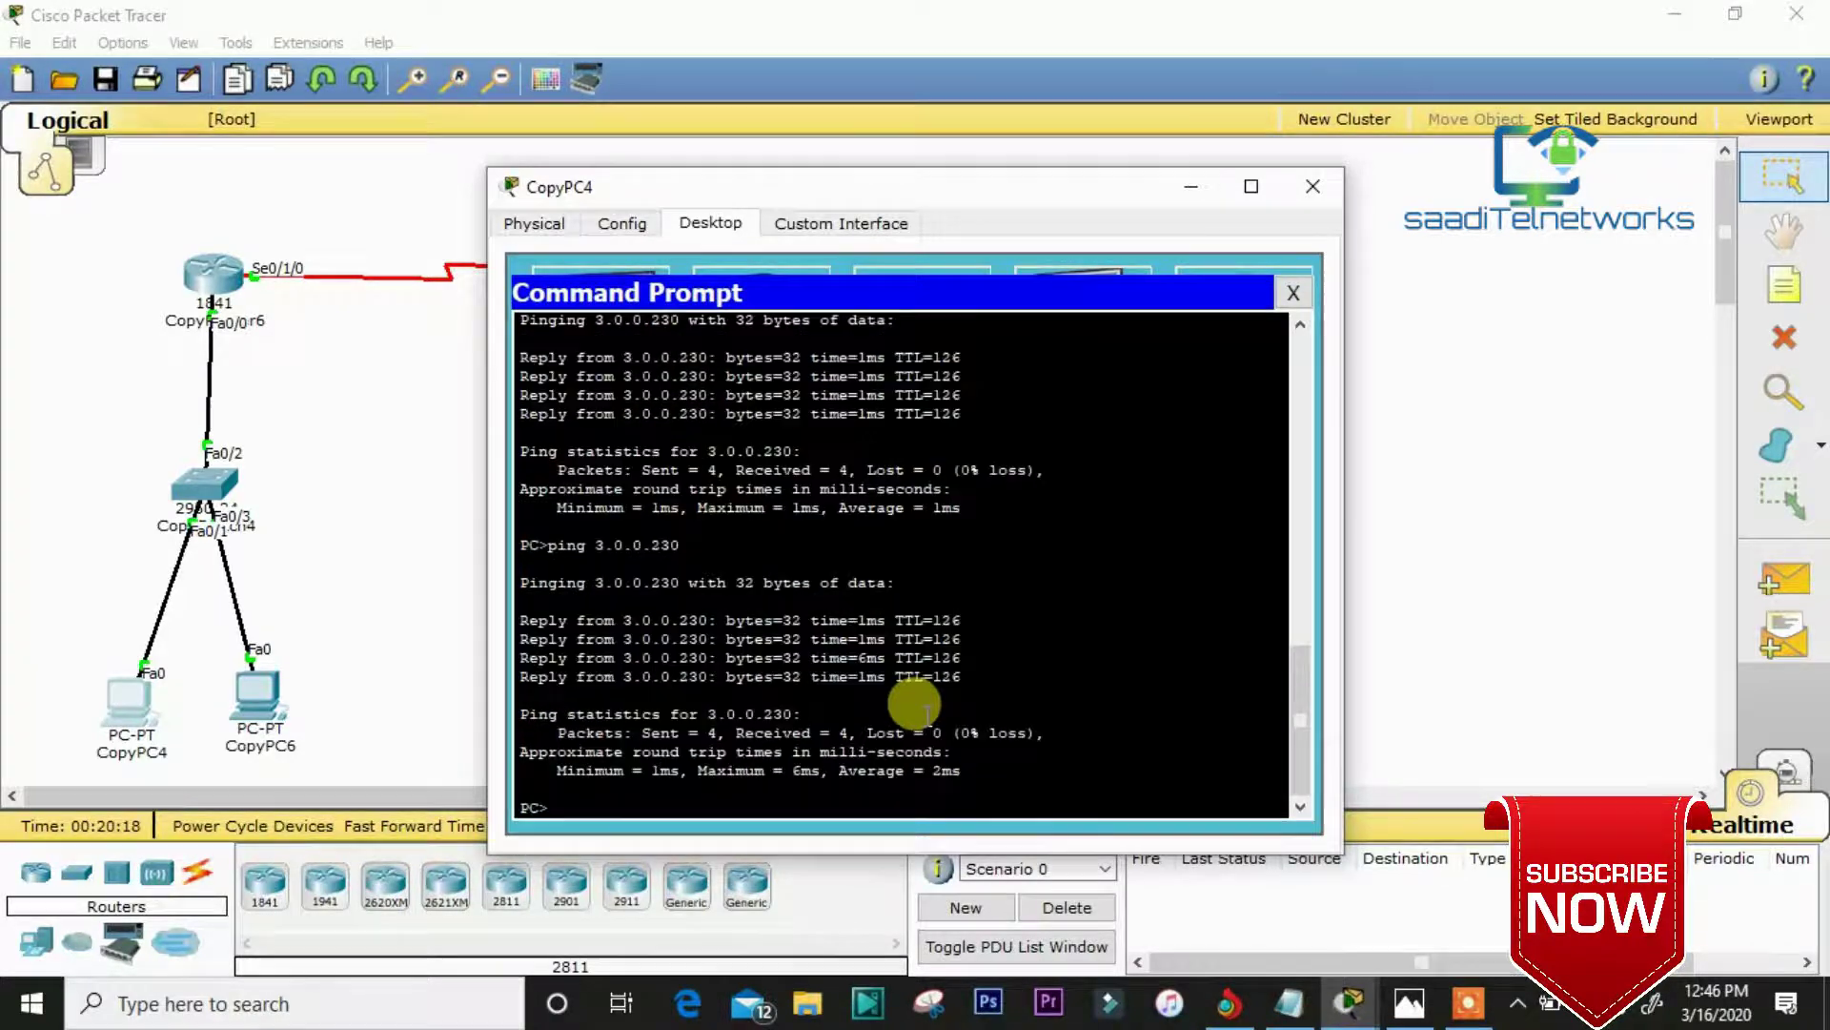
- Ping 1.0.0.25 from CopyPC7's Command Prompt with 0% loss, then close CopyPC7's window
click(1313, 186)
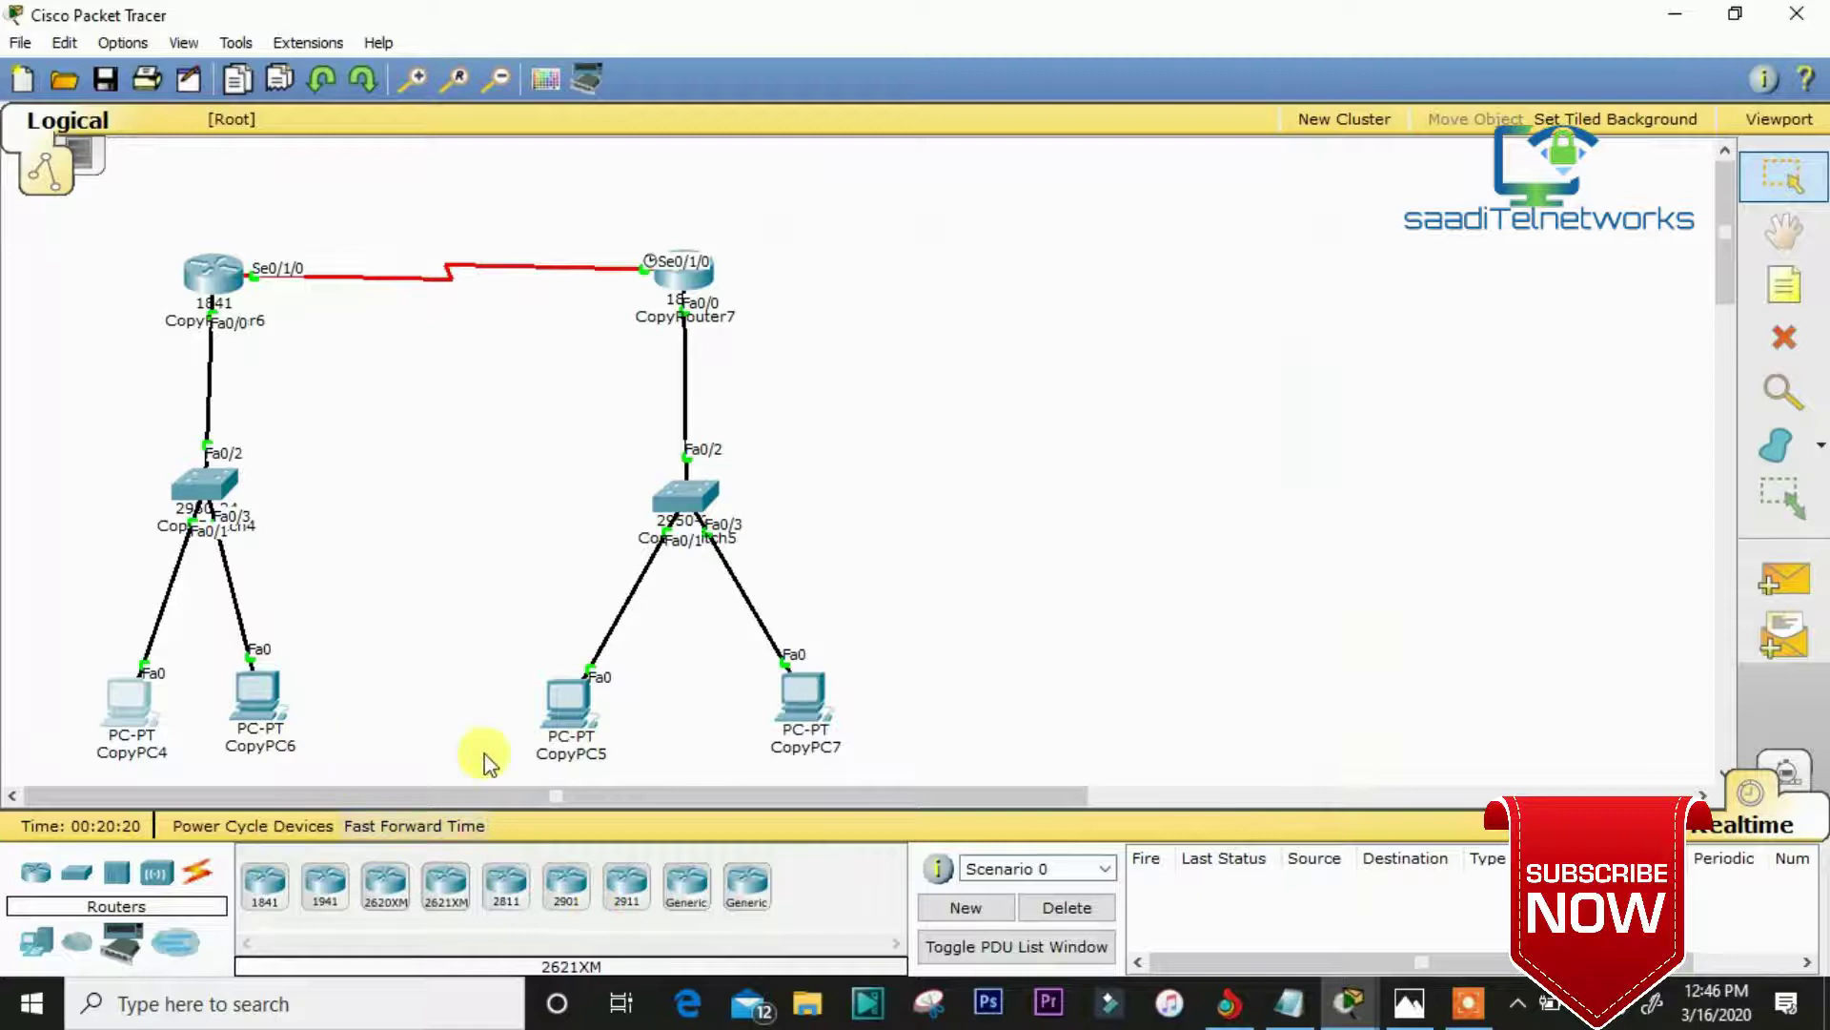
click(803, 694)
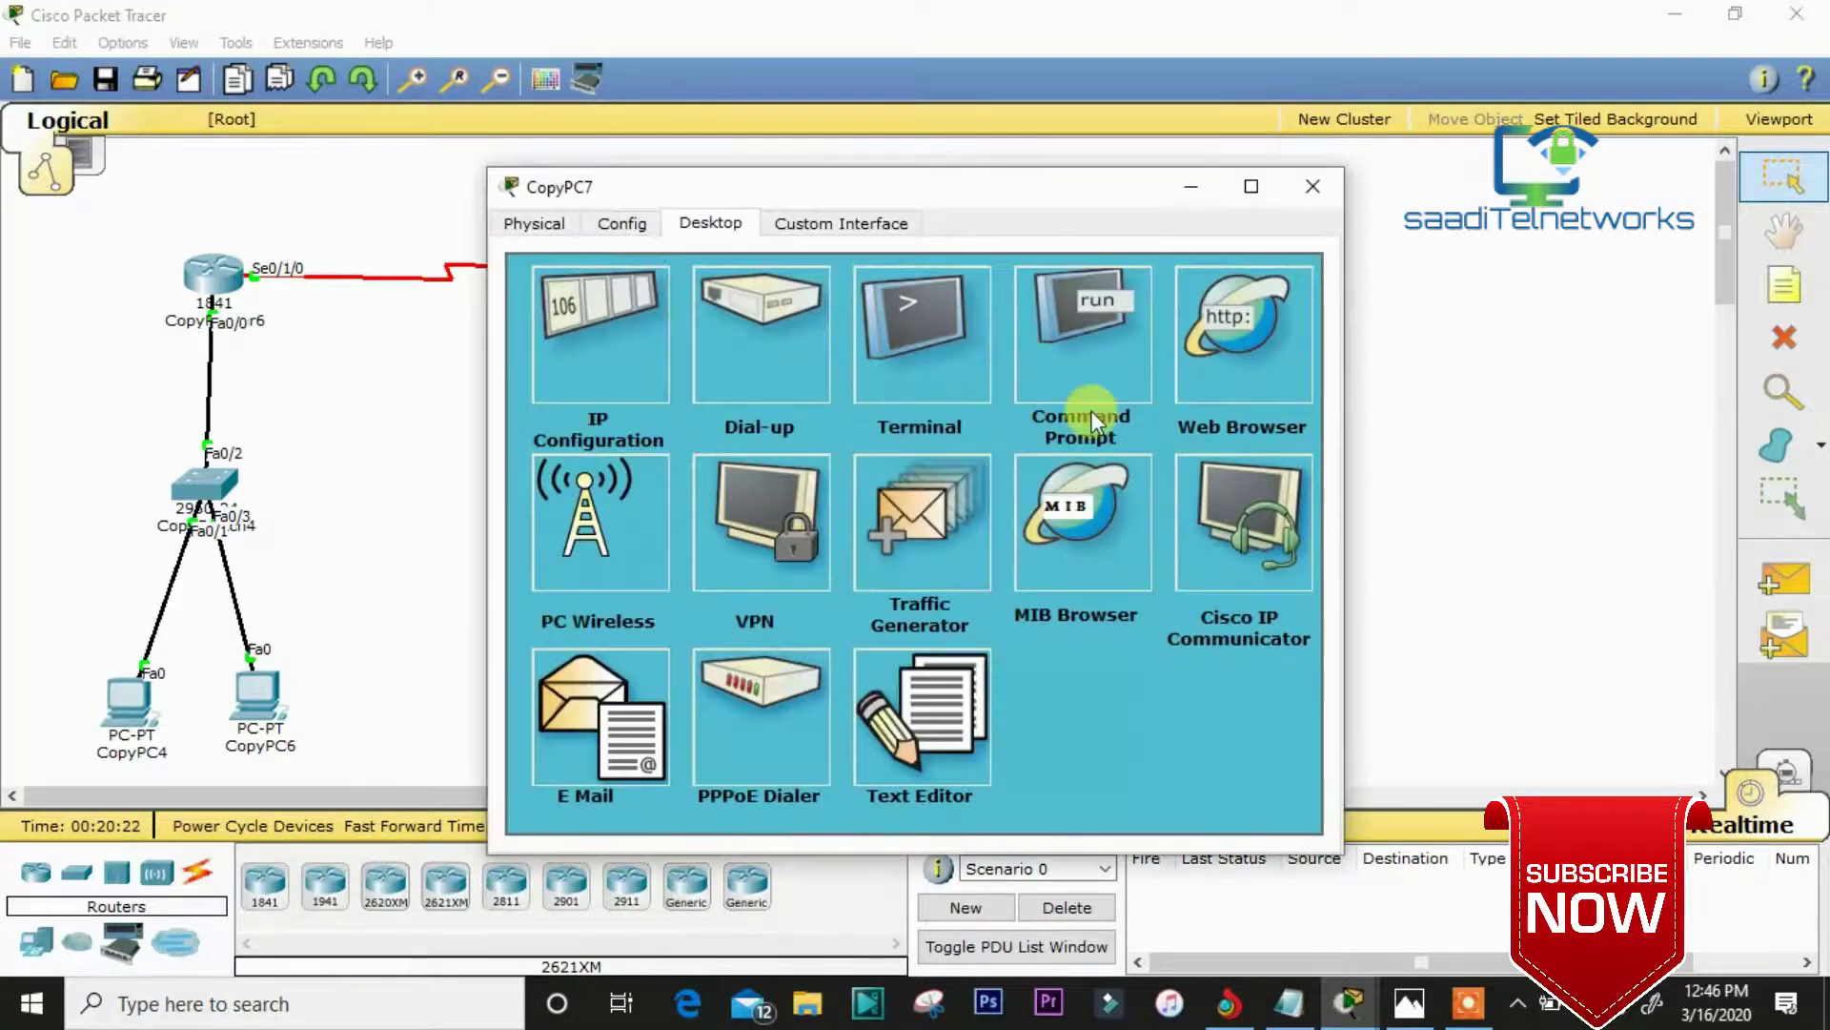
click(1073, 330)
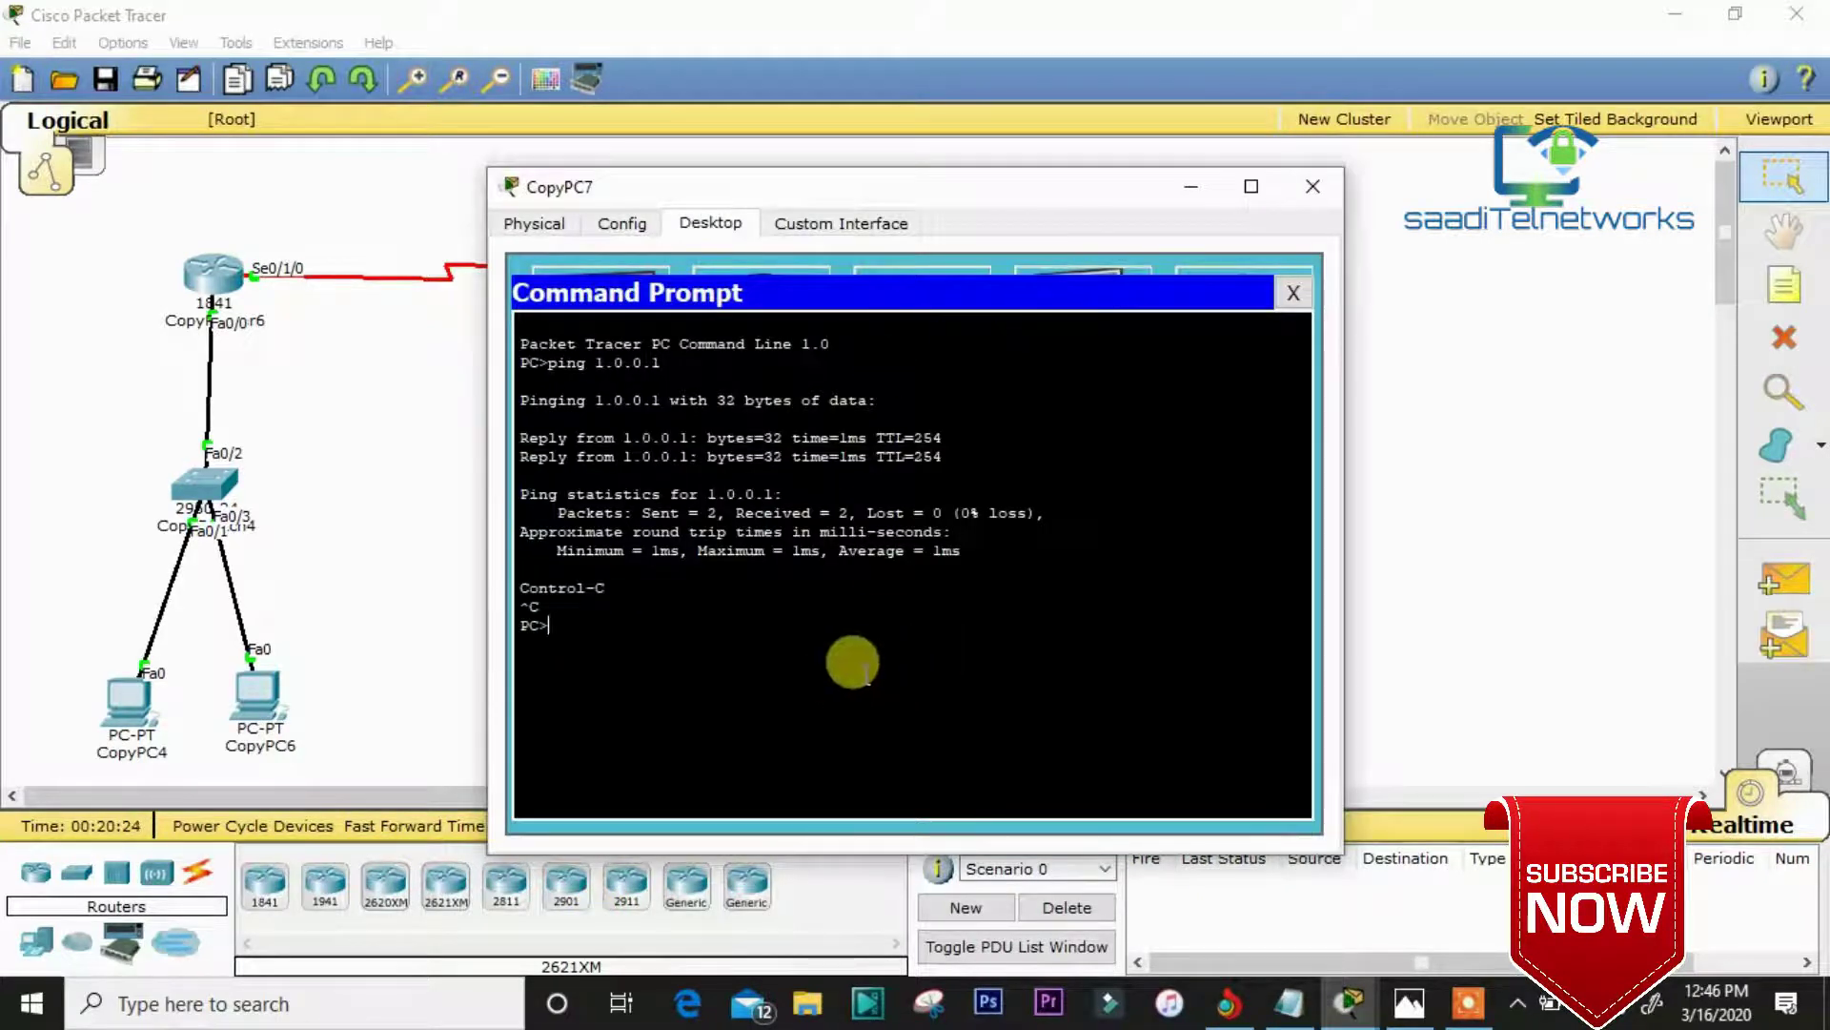
click(1409, 1001)
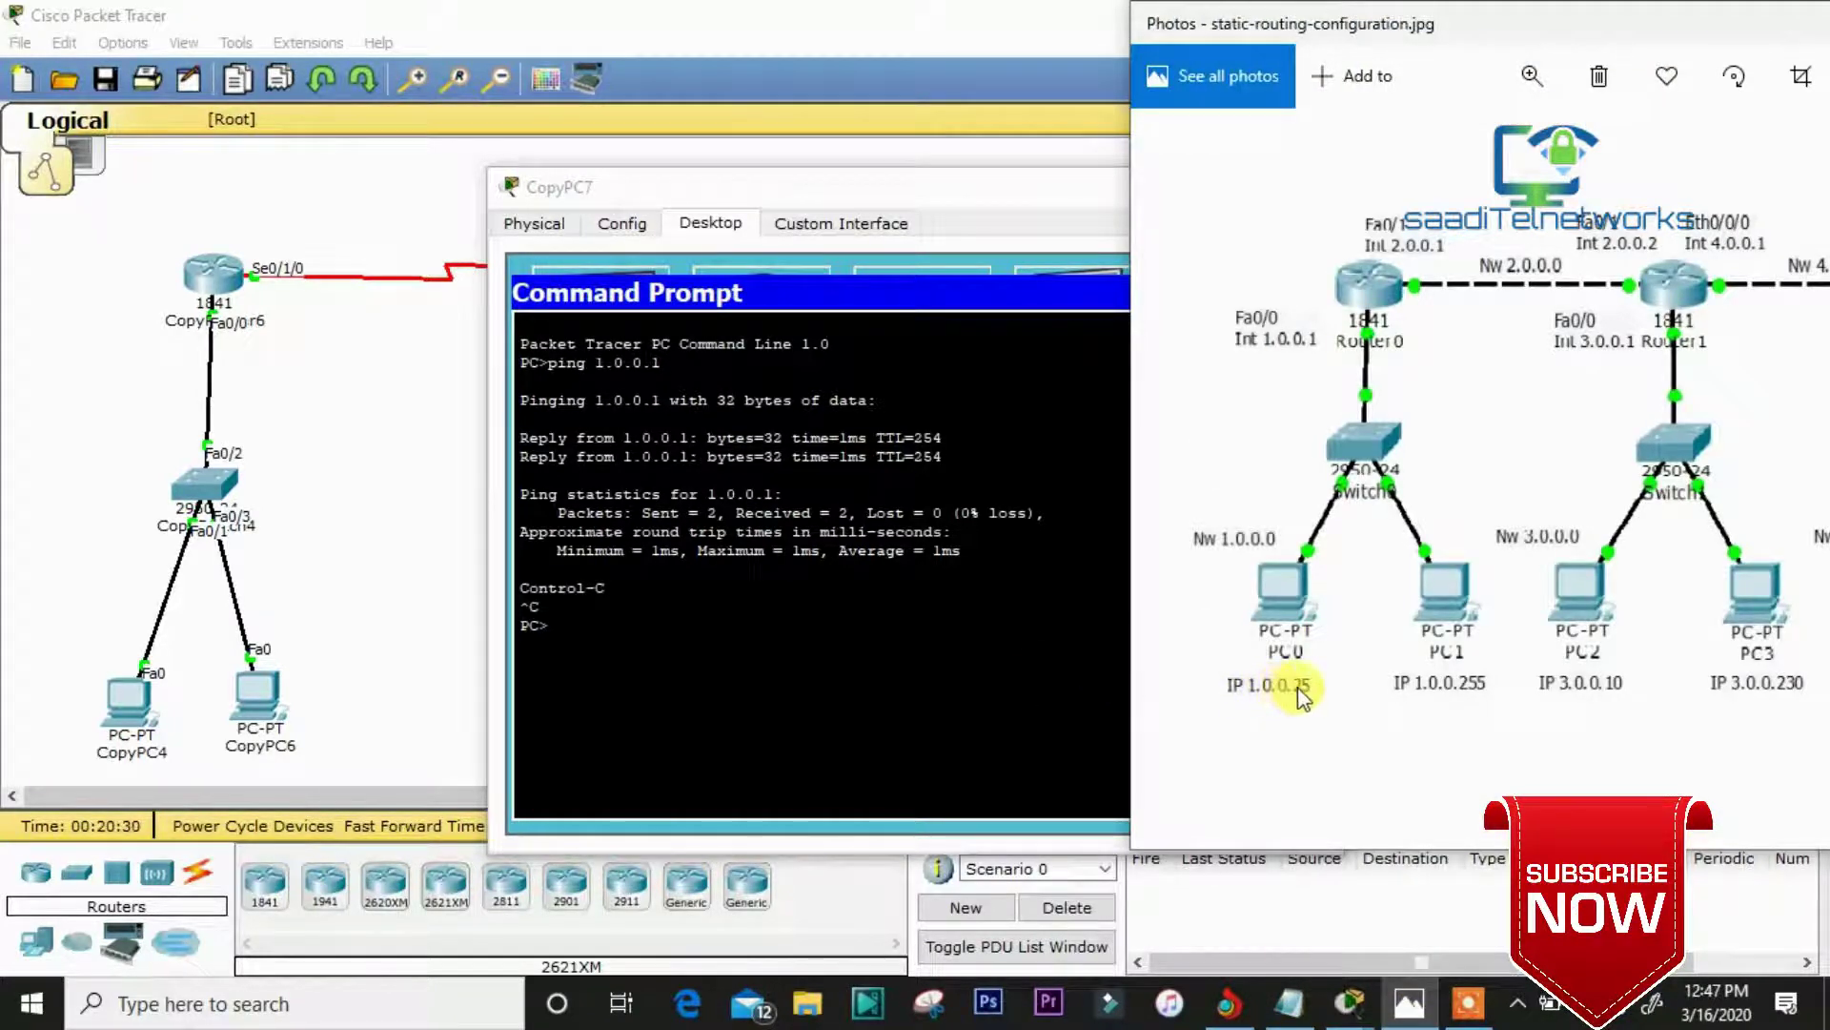
click(716, 628)
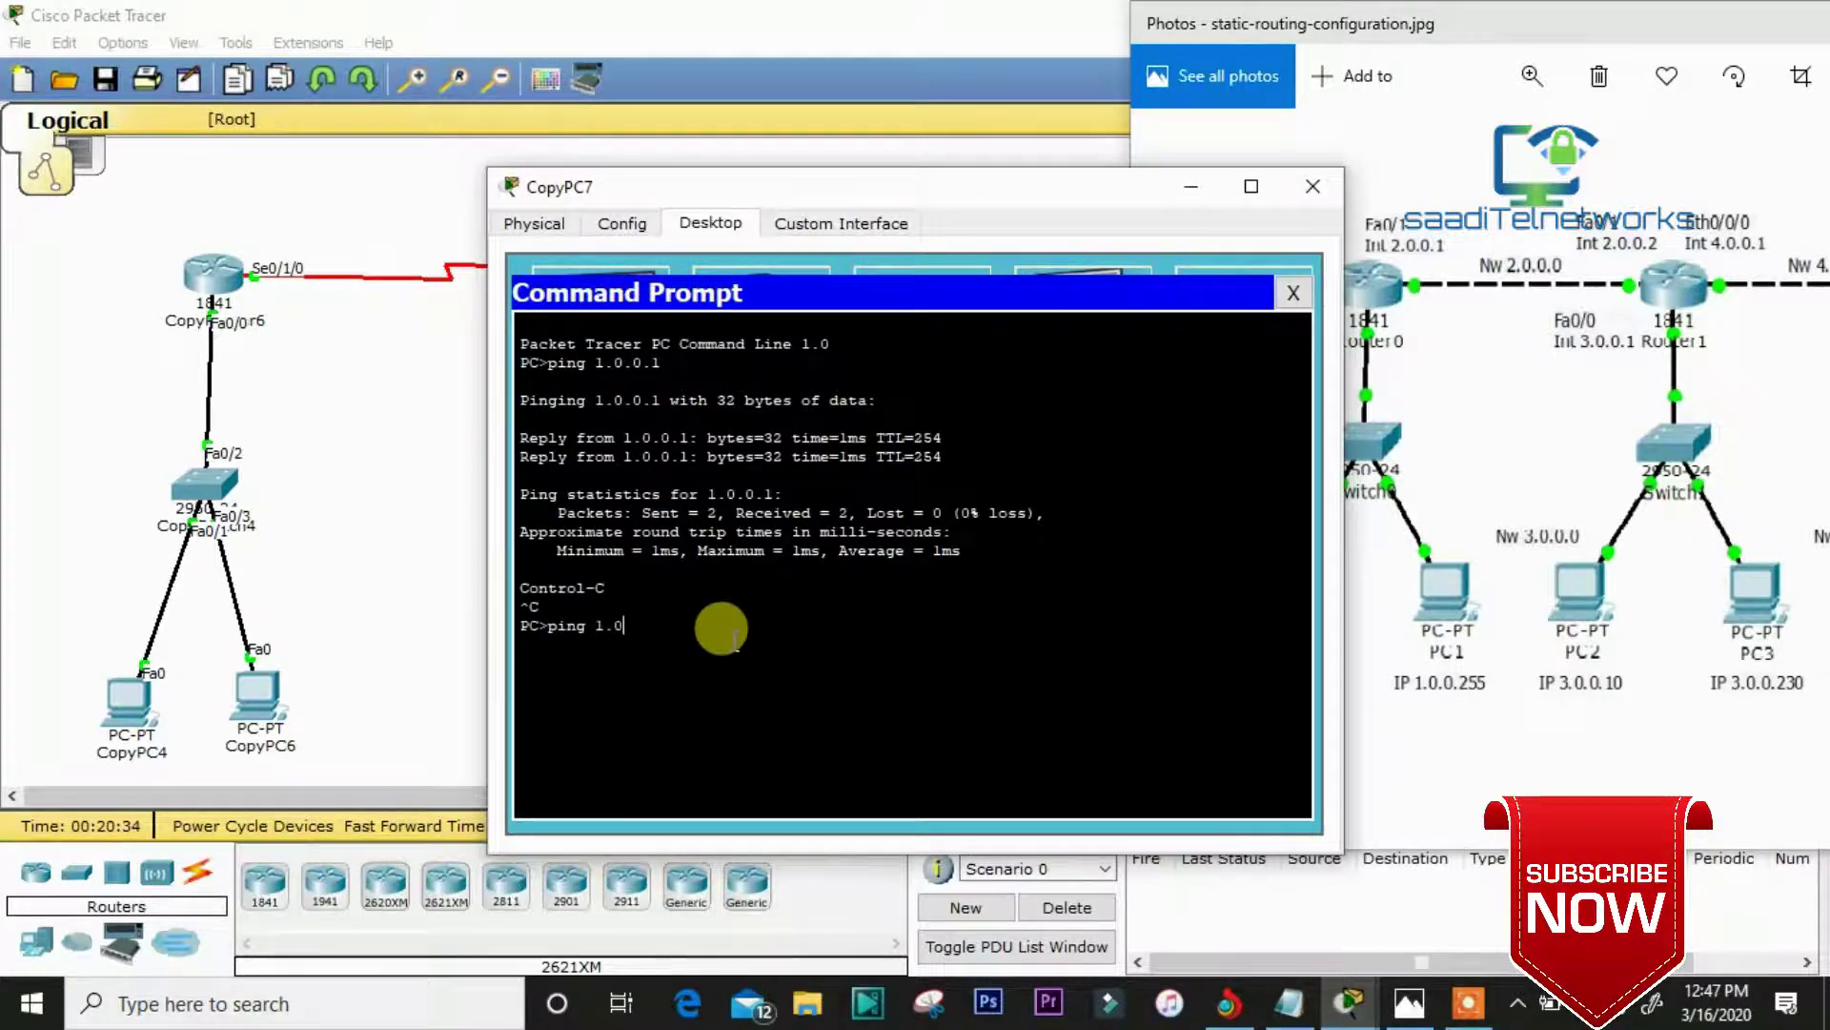
key(Return)
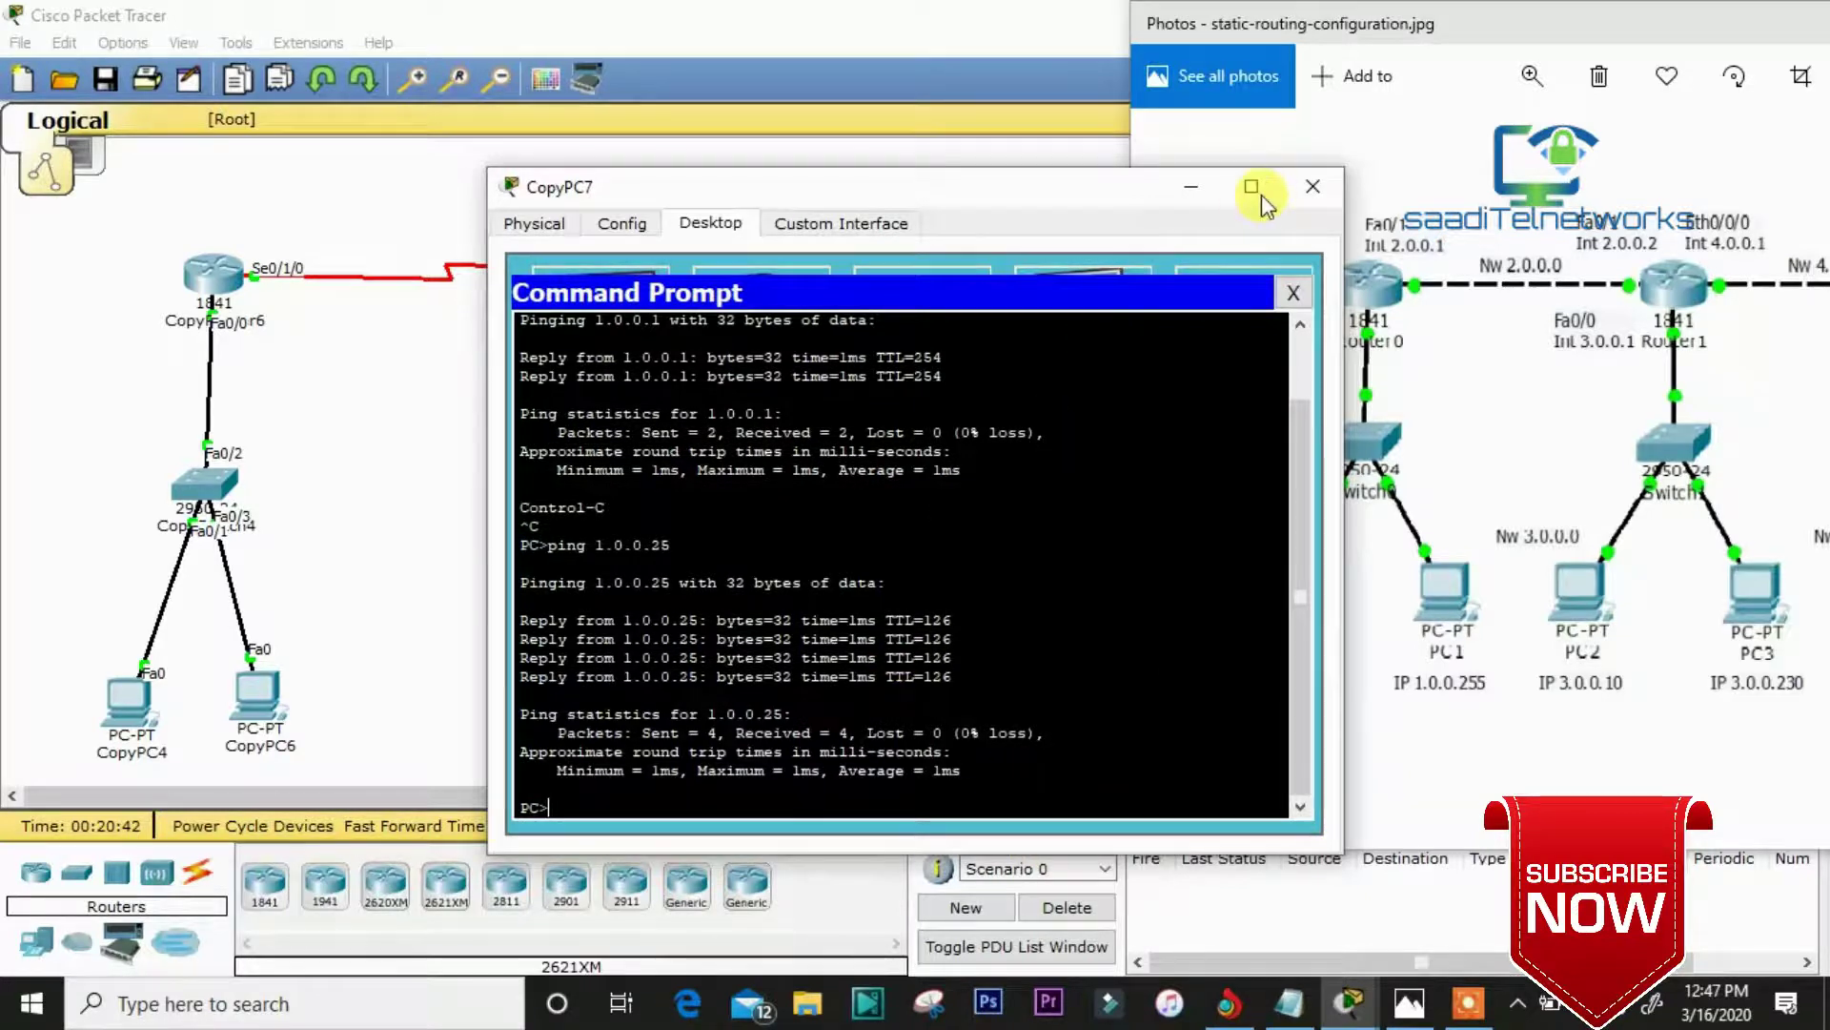
click(1311, 188)
click(576, 450)
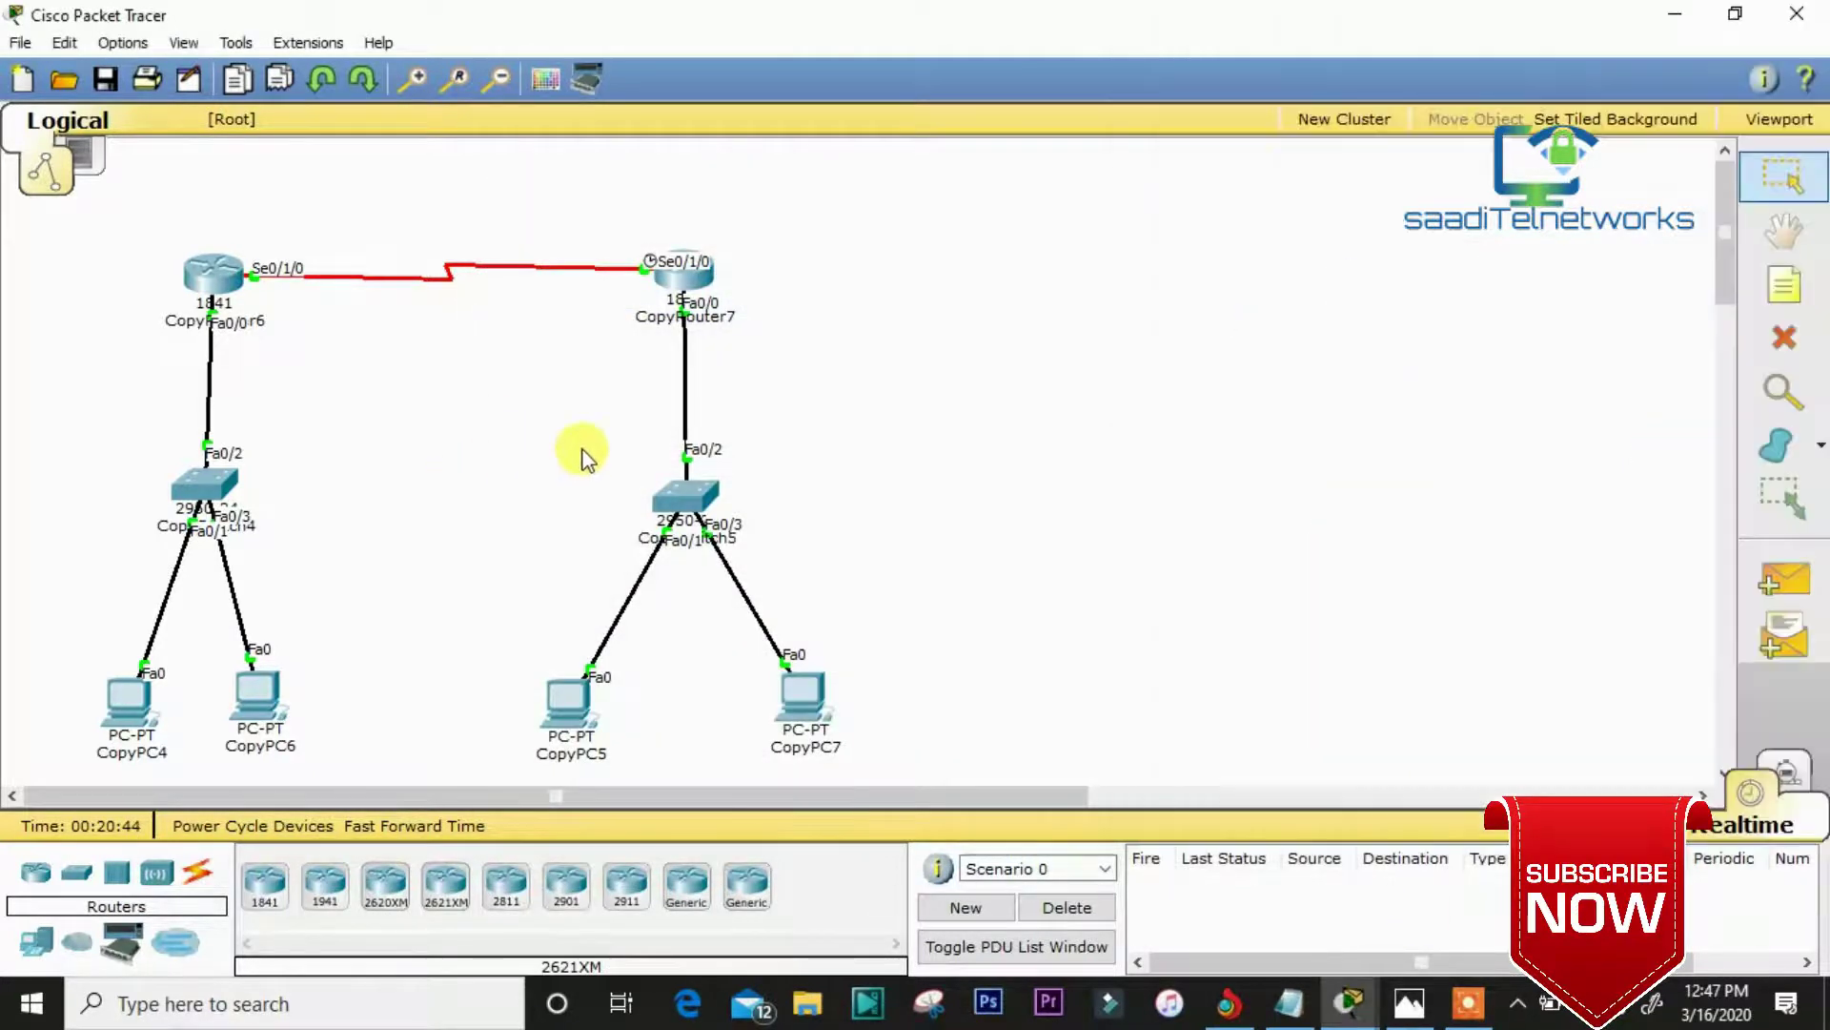
click(227, 286)
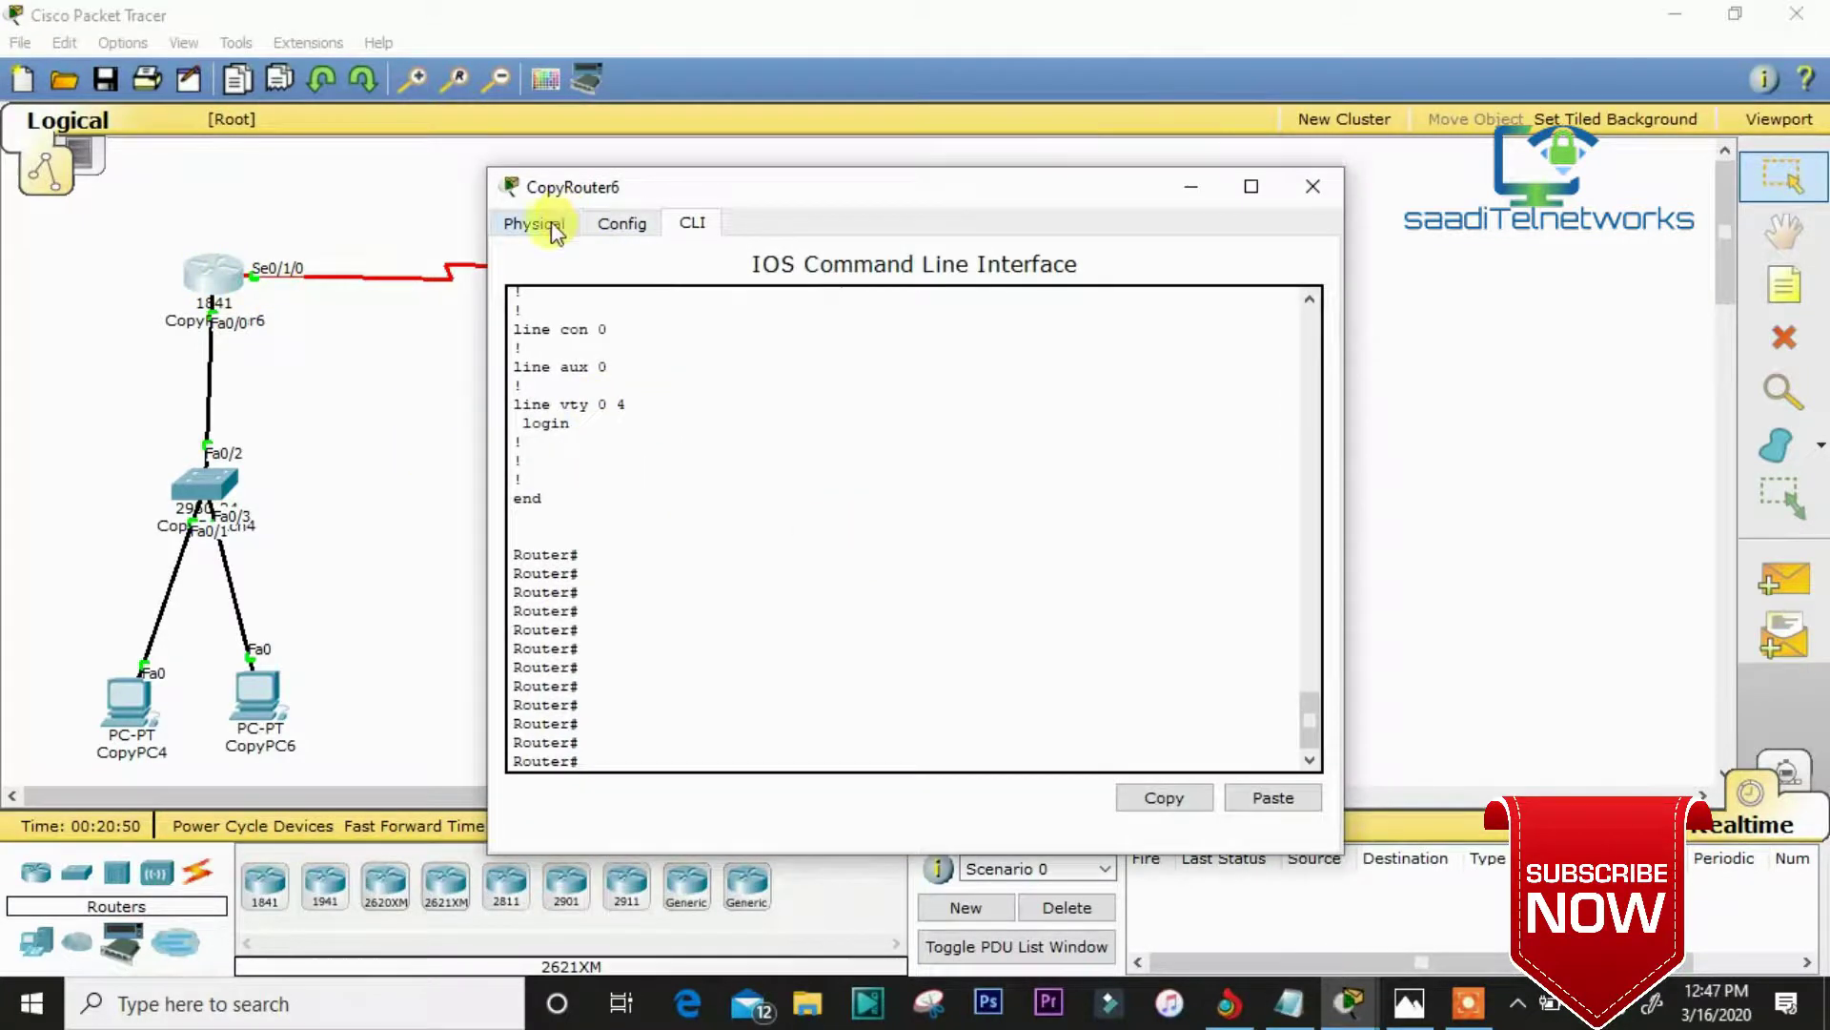
click(560, 222)
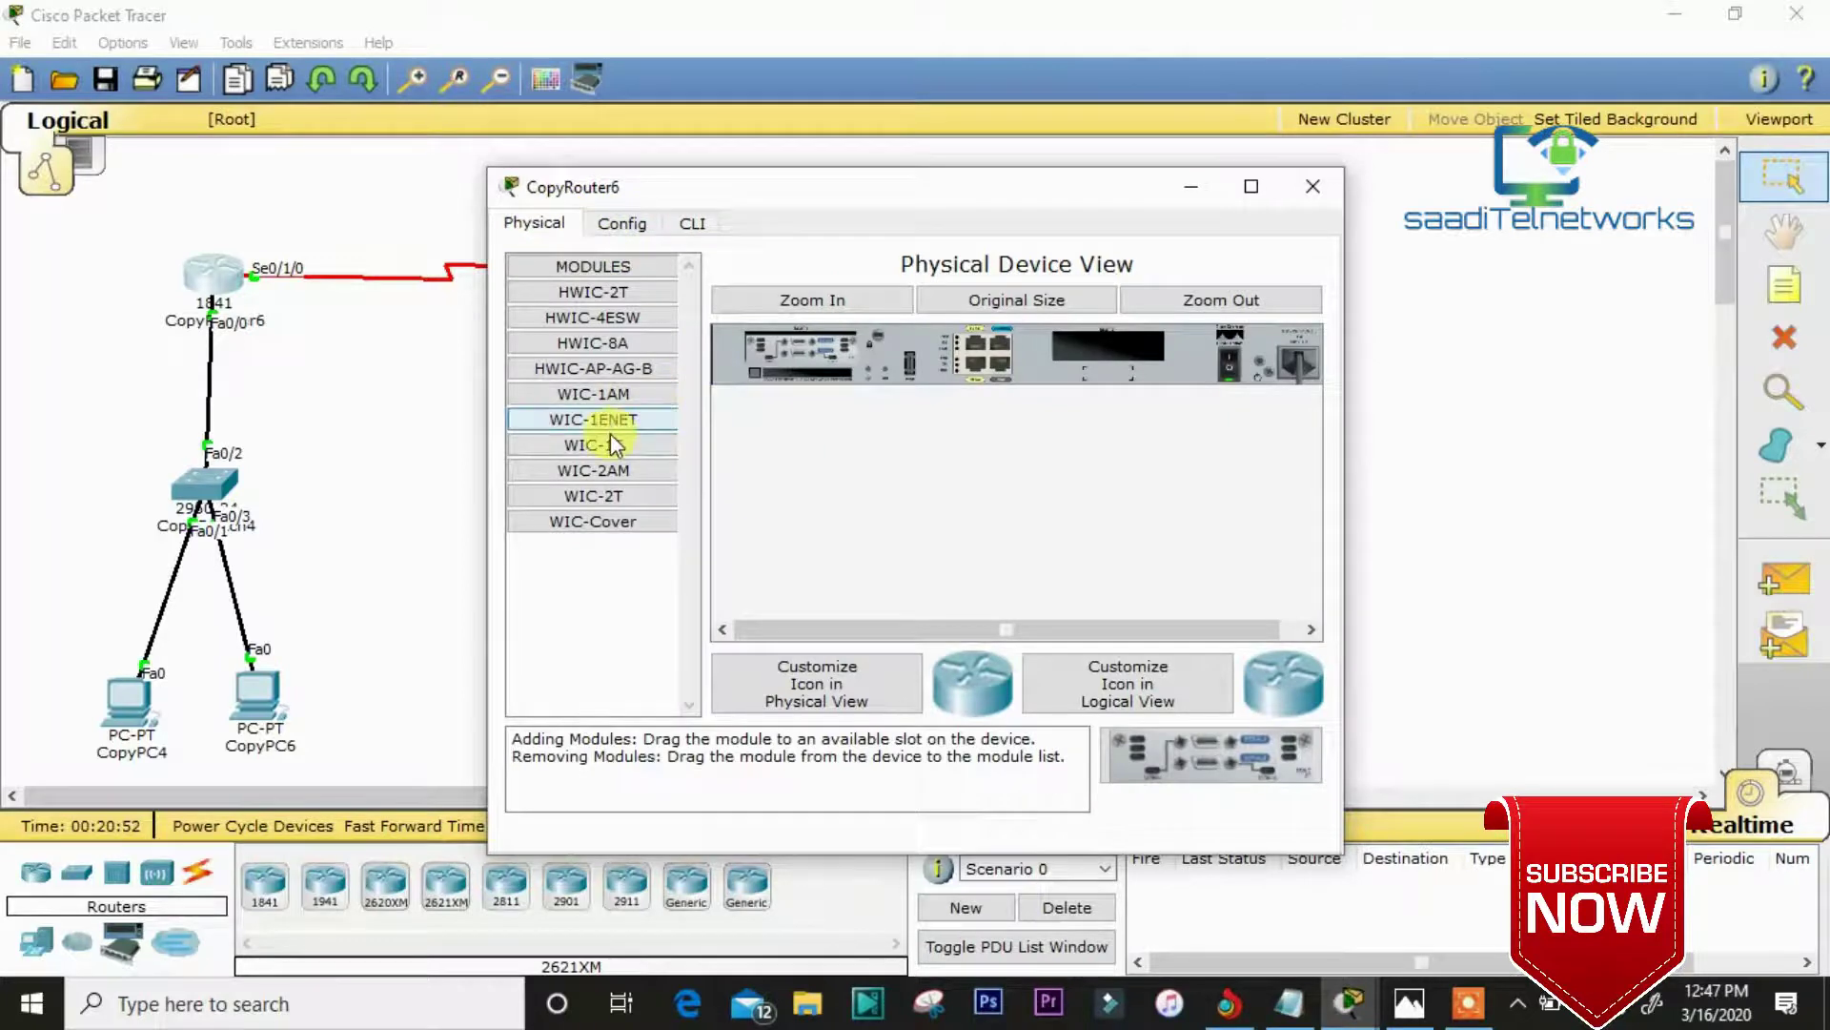
click(620, 223)
click(618, 380)
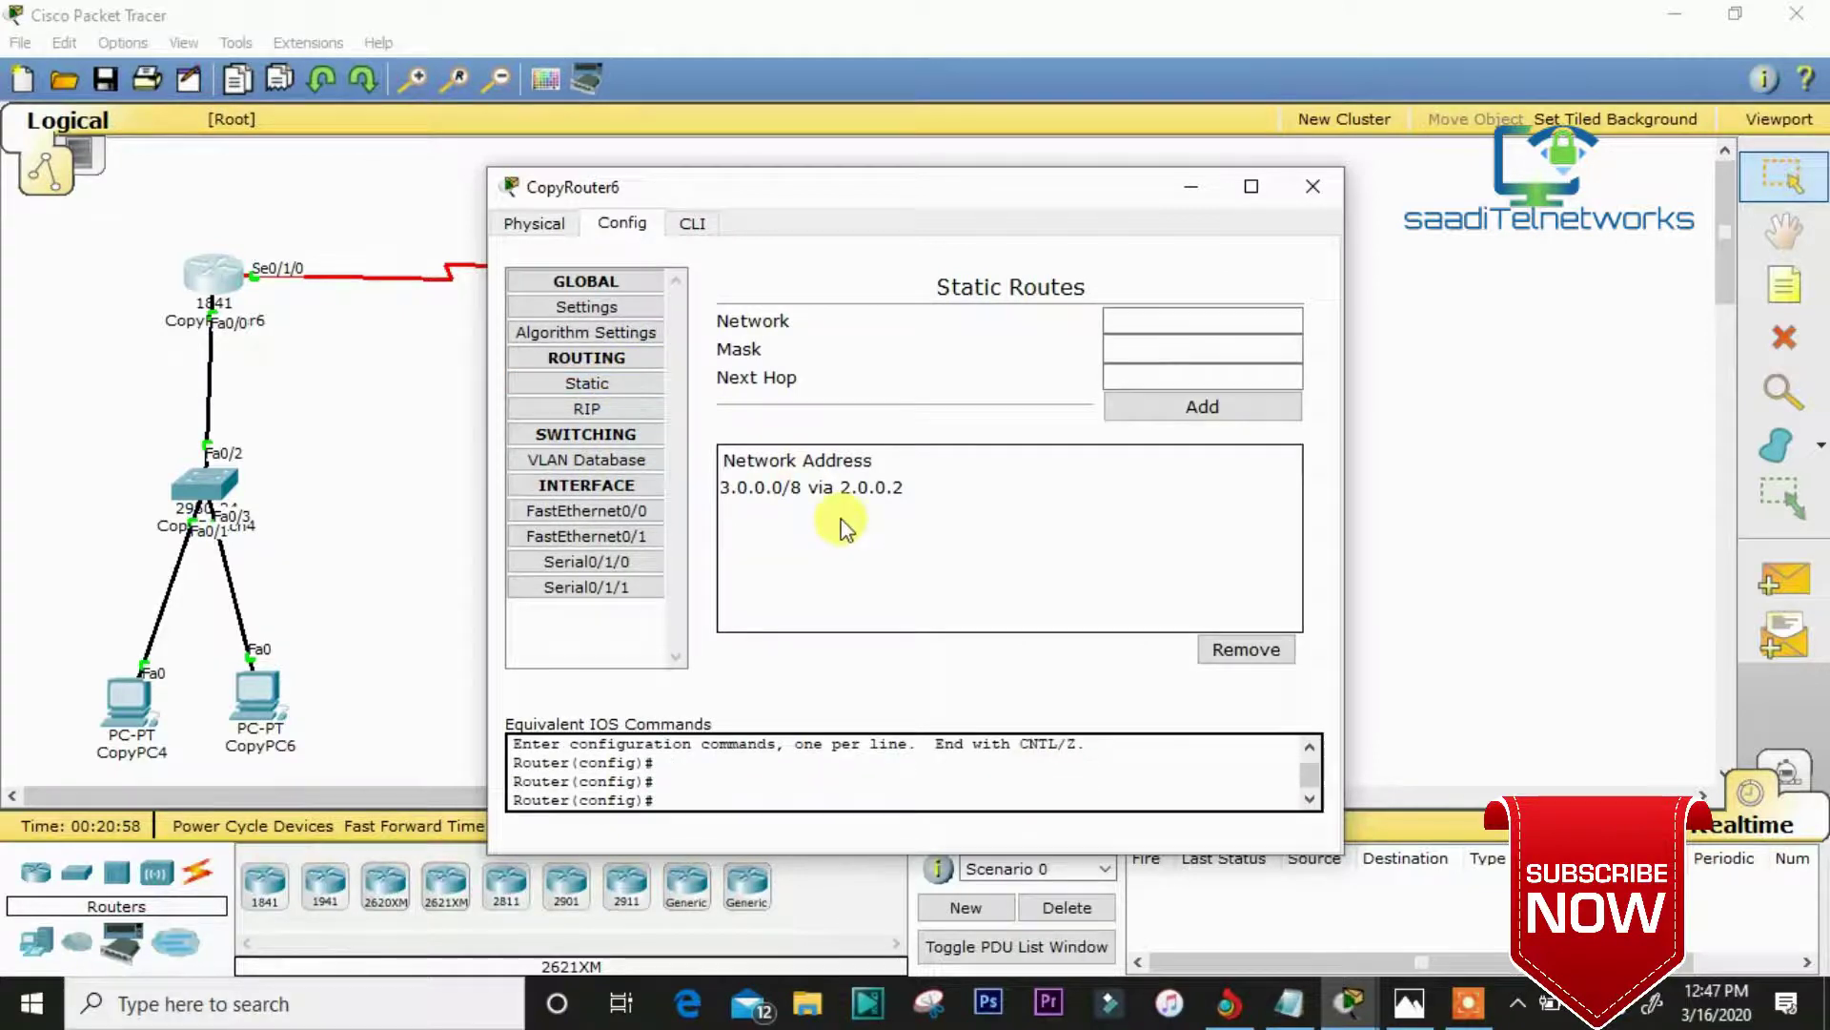
click(721, 167)
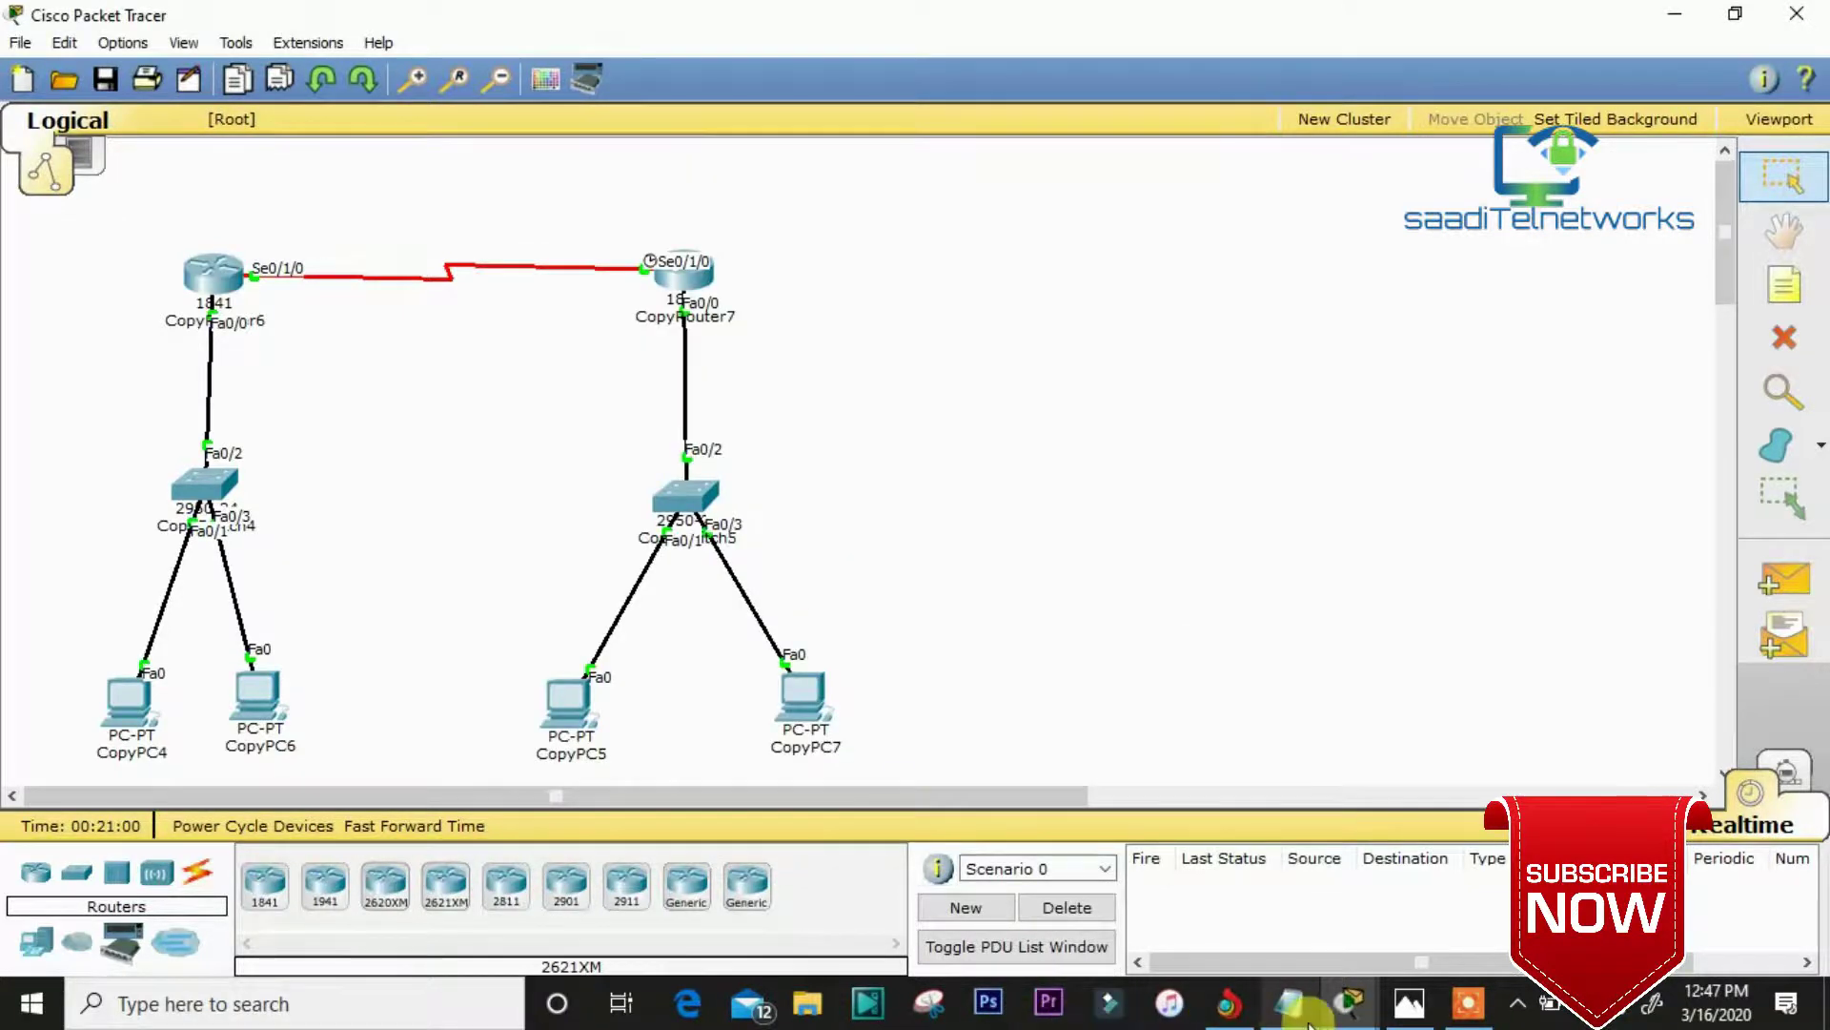
- Bring the reference diagram and CopyRouter6's static routes window back into view
click(1407, 1001)
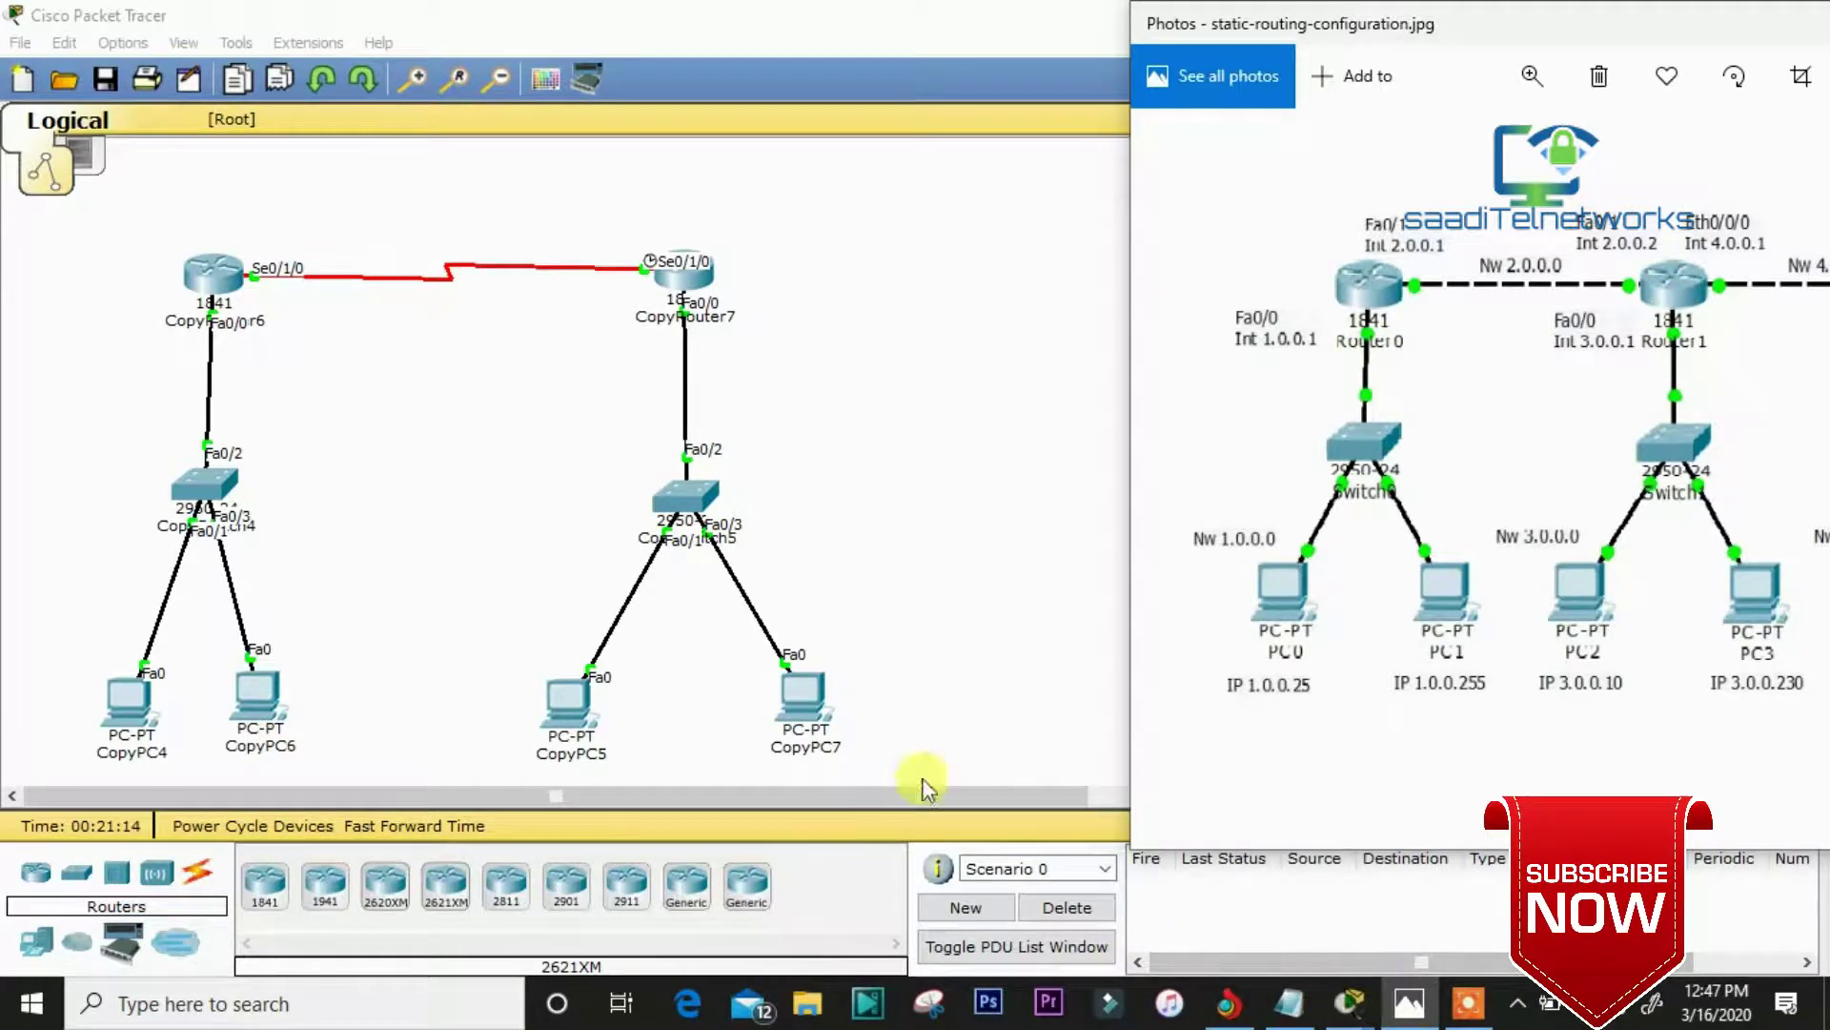
mouse_move(1348, 1001)
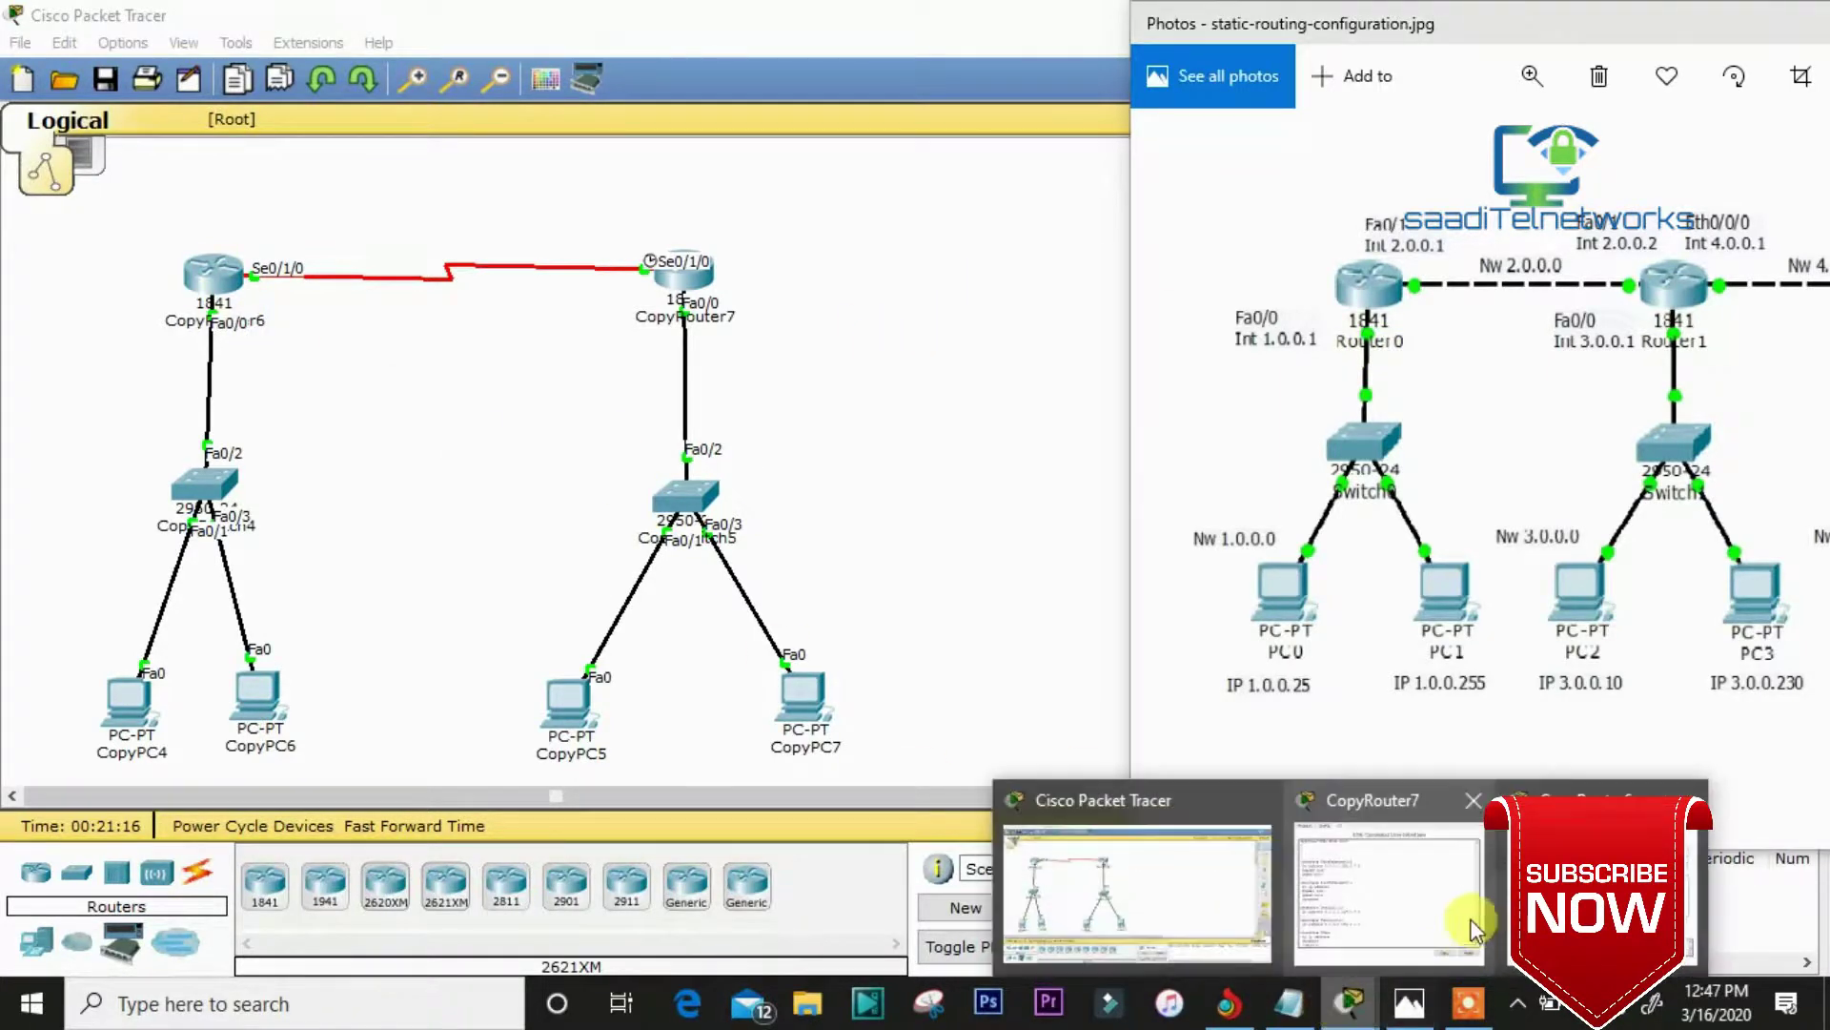
click(1544, 906)
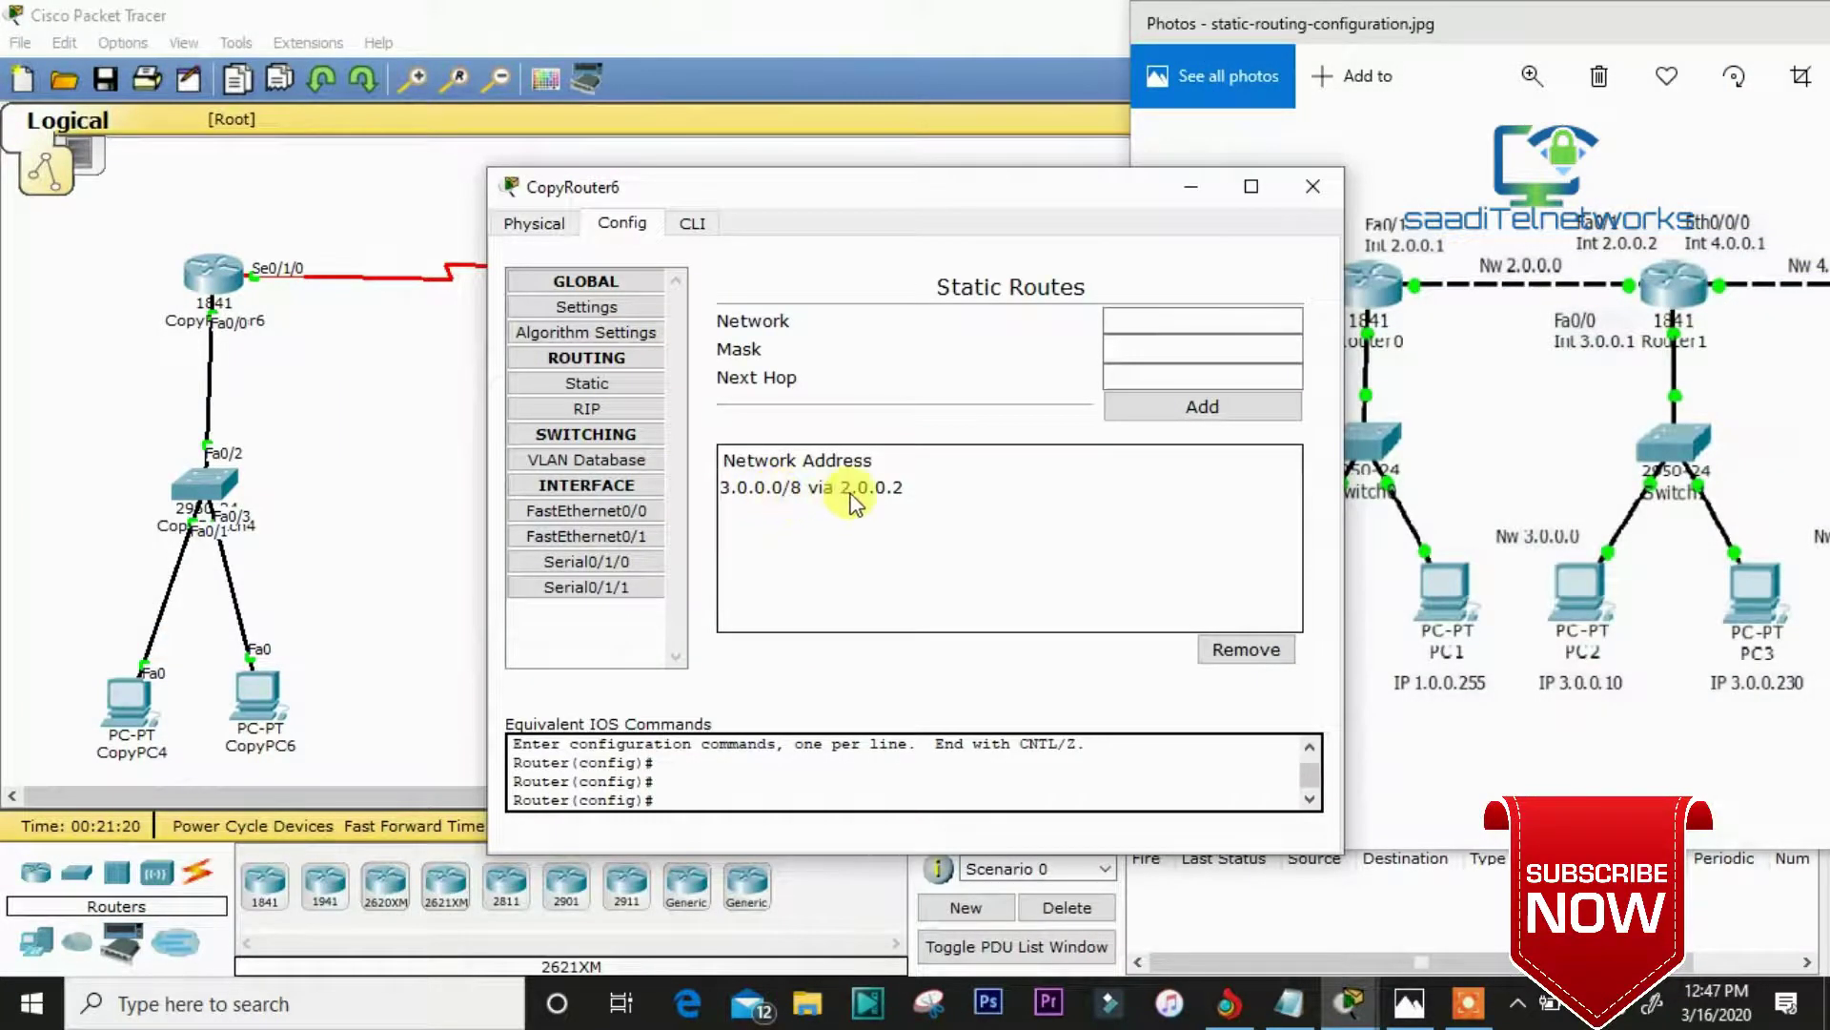
- Show CopyRouter7's static routes beside CopyRouter6's, listing 1.0.0.0/8 via Serial0/1/0
drag(744, 189, 1301, 288)
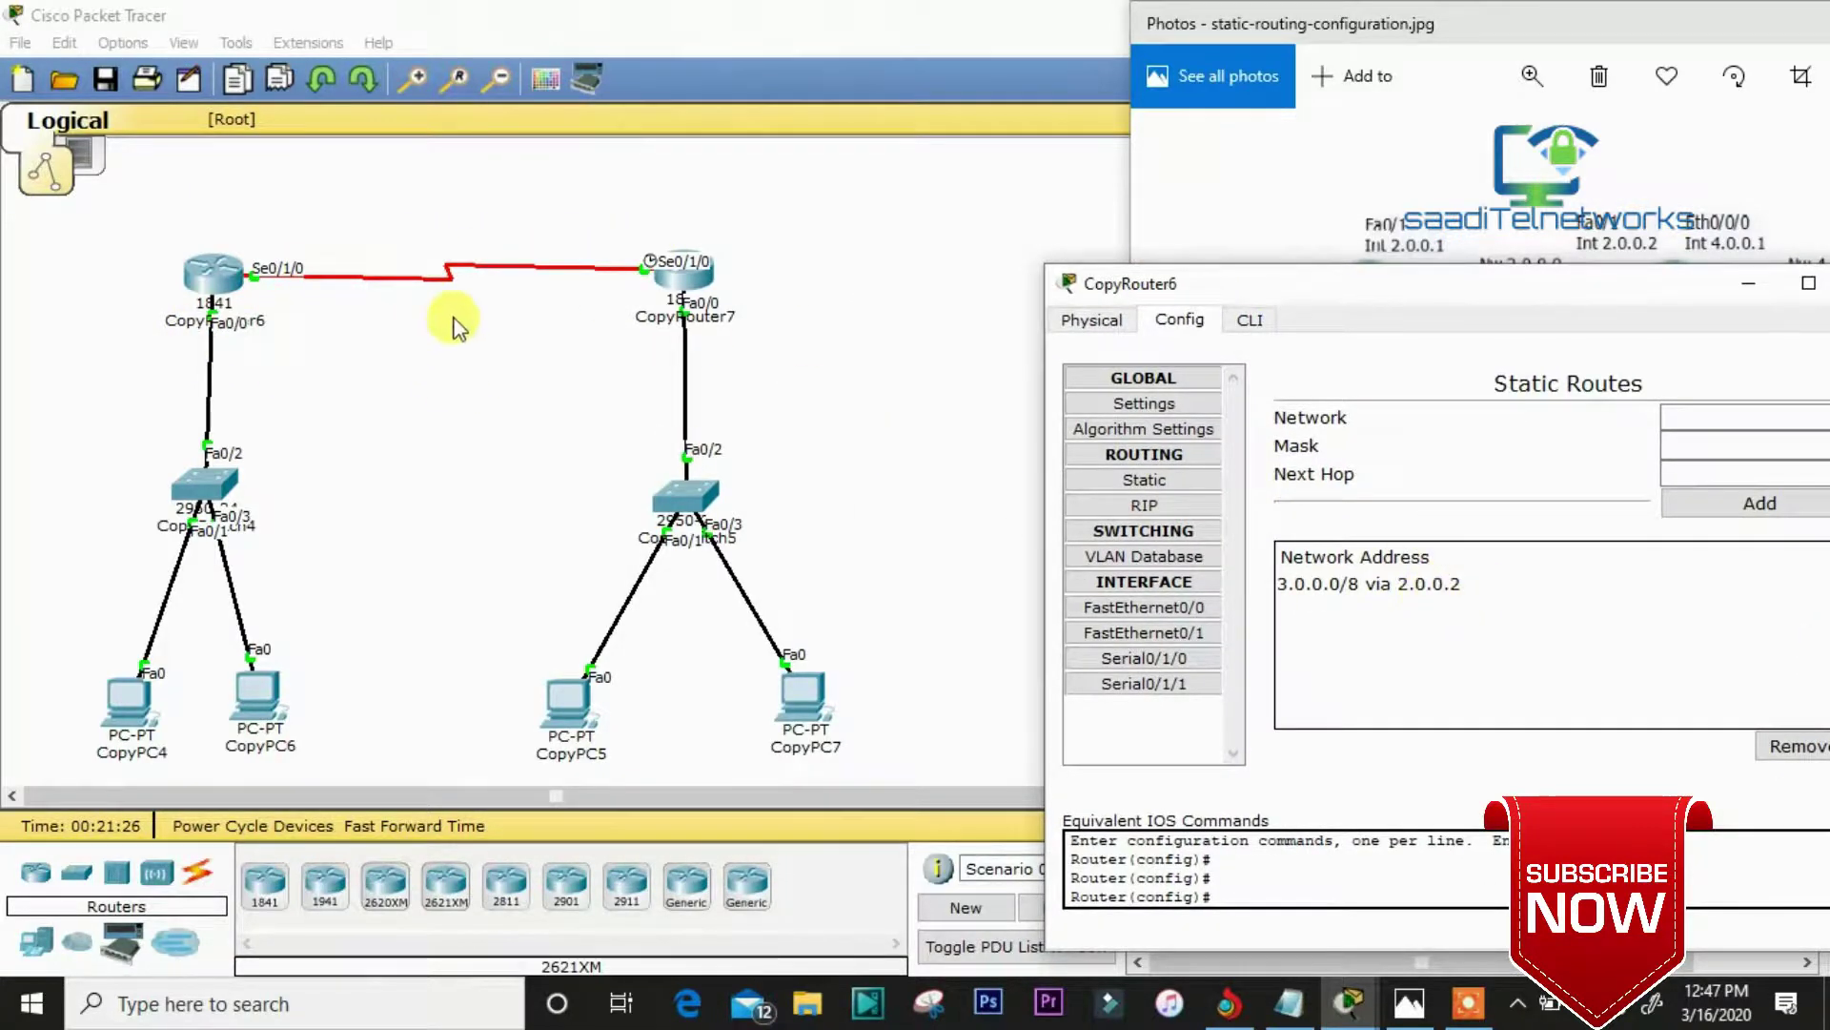
click(654, 279)
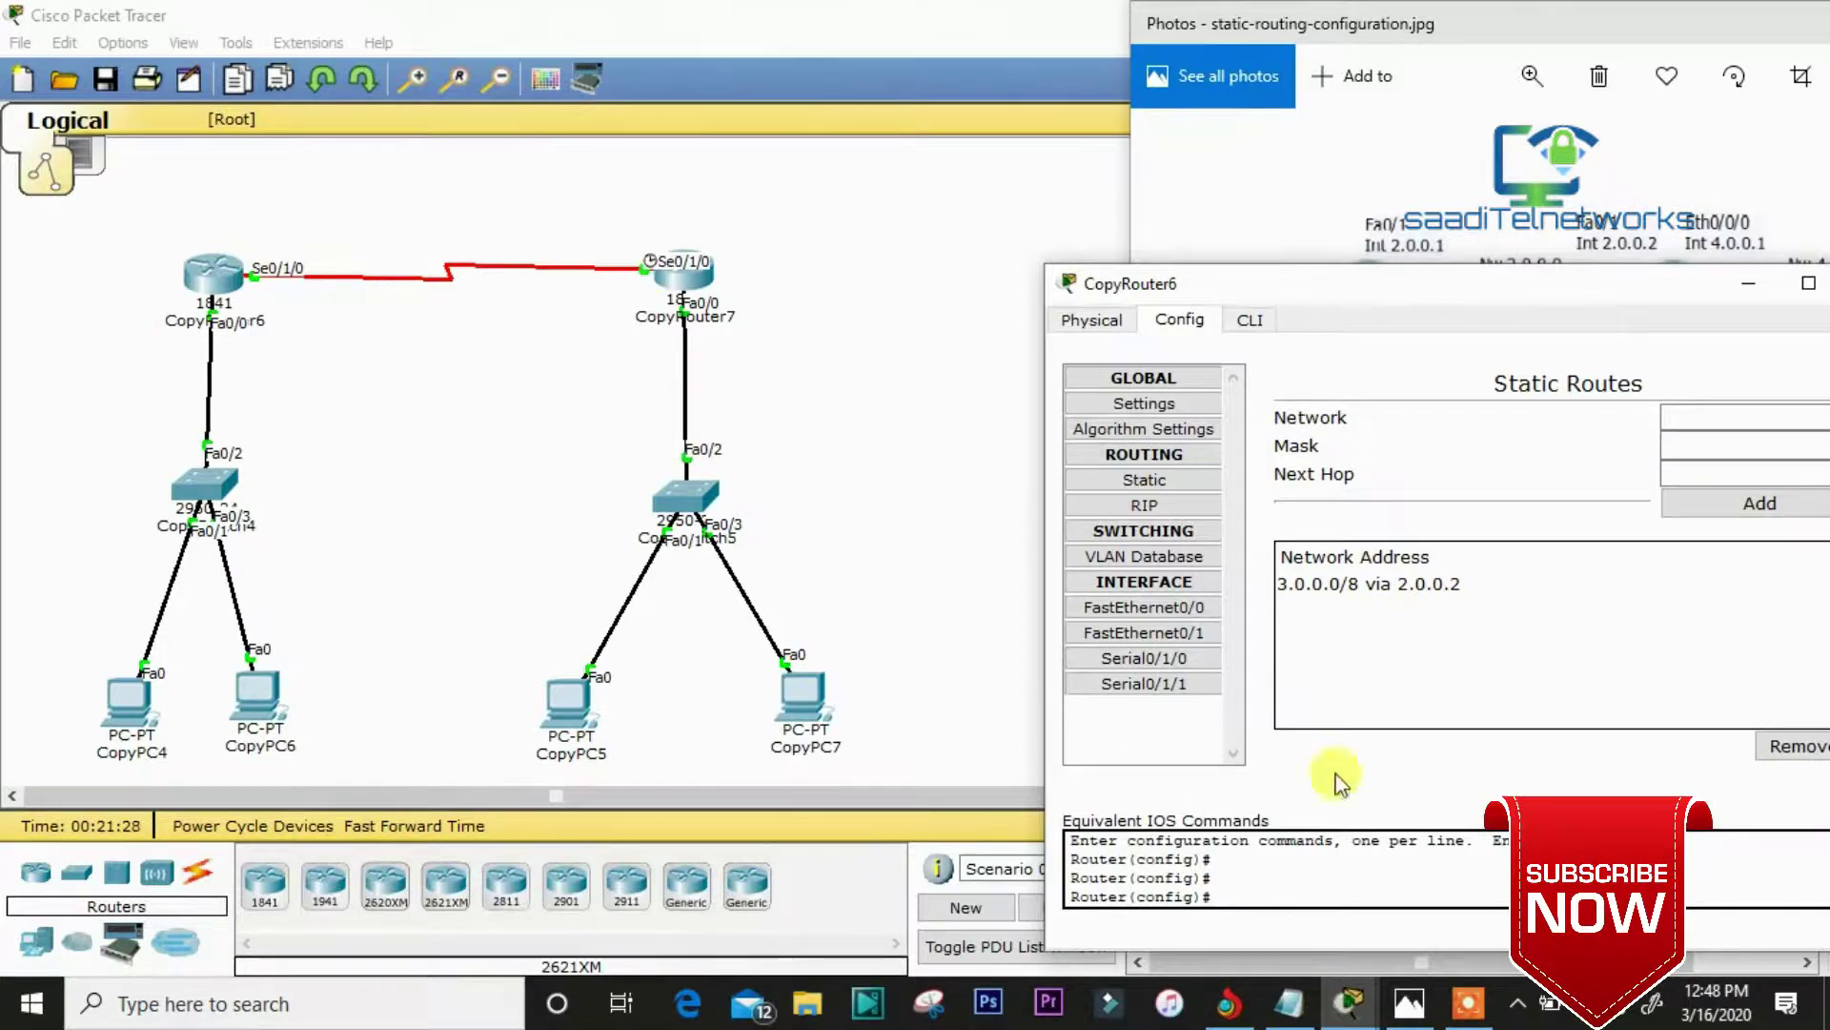
drag(717, 187, 1071, 162)
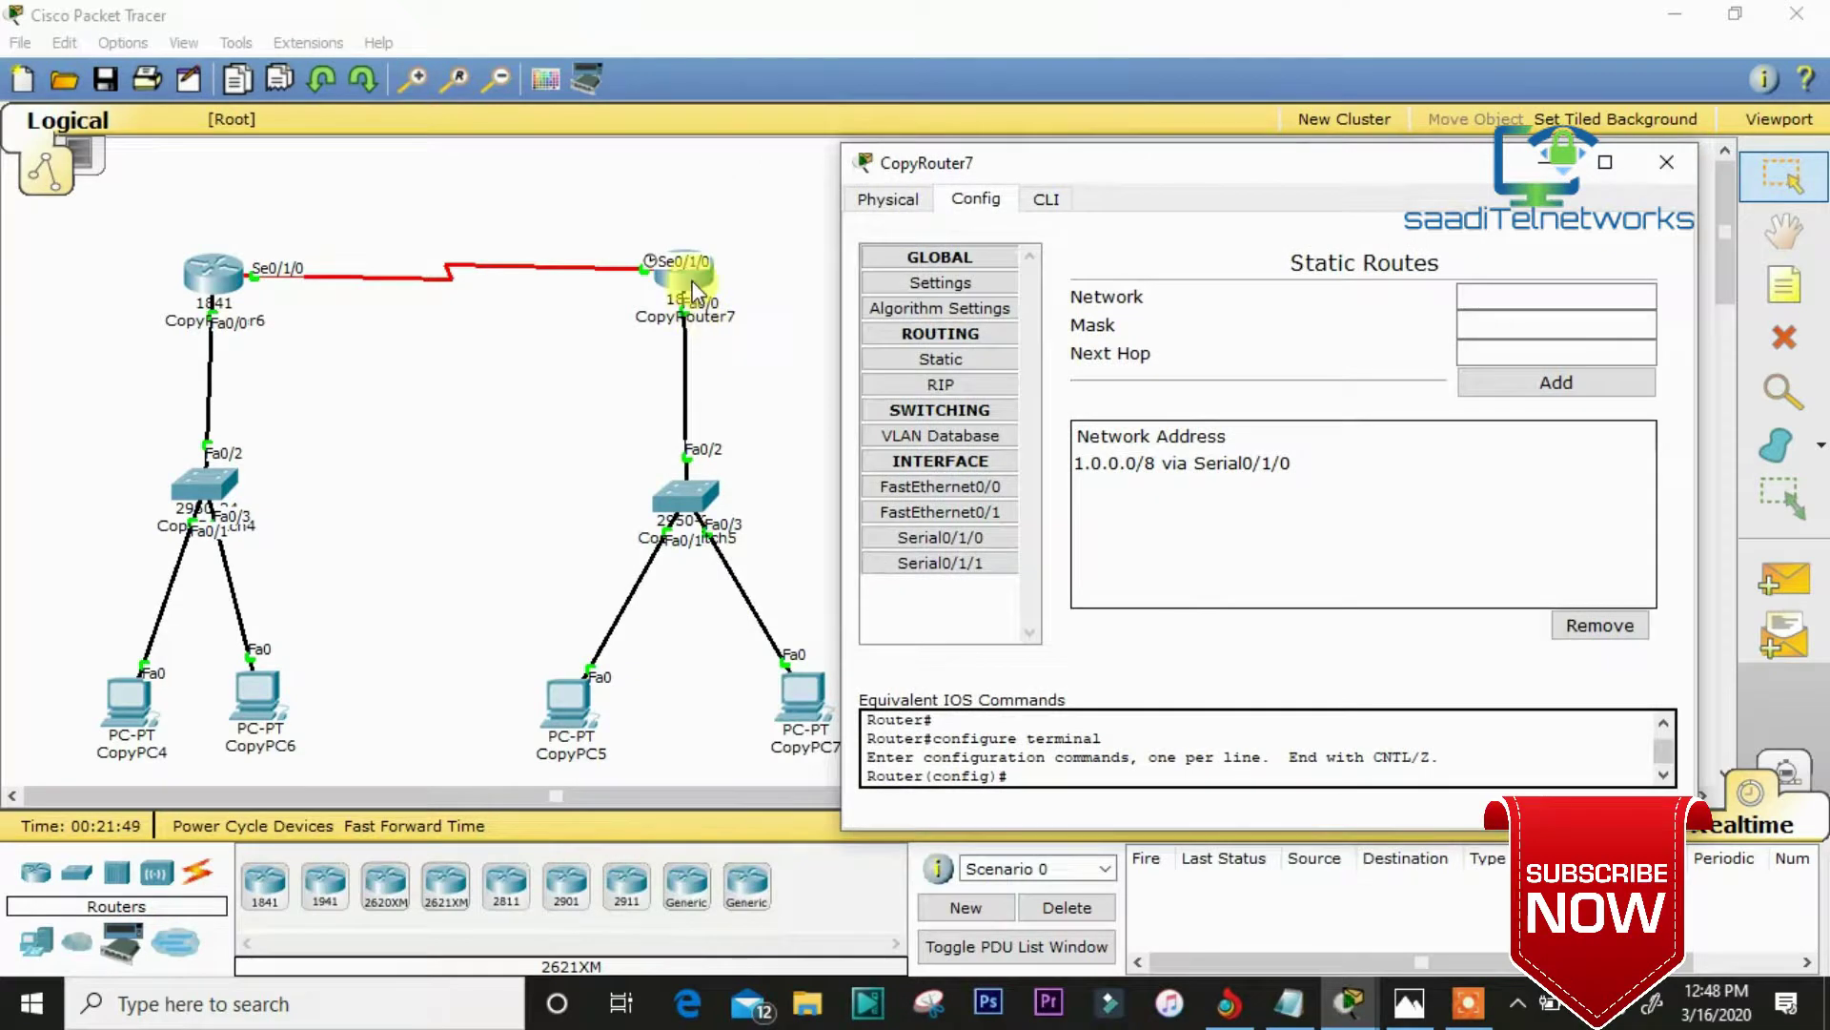